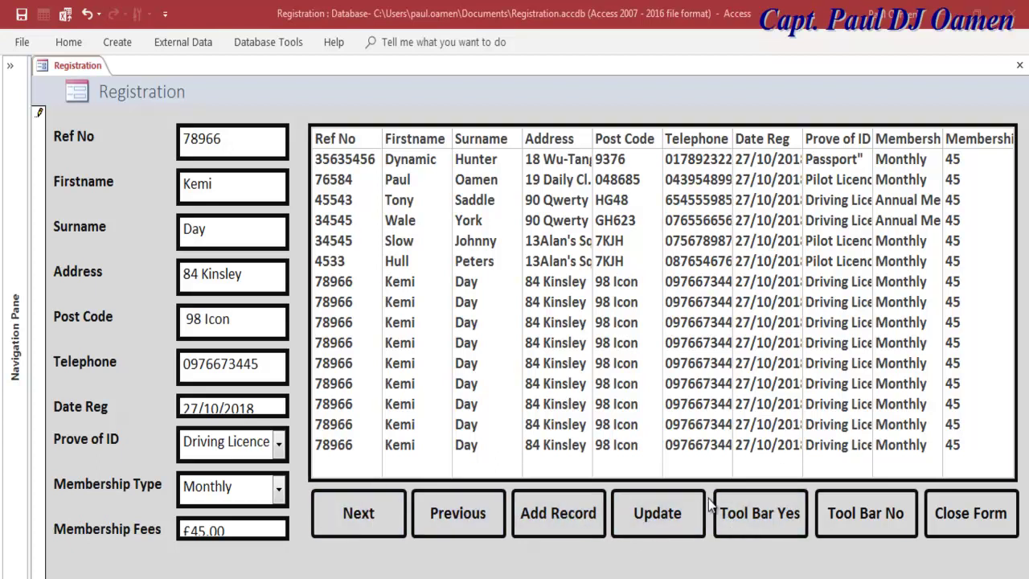
Step: Add a new record and enter the member's reference number, first name and surname
click(563, 517)
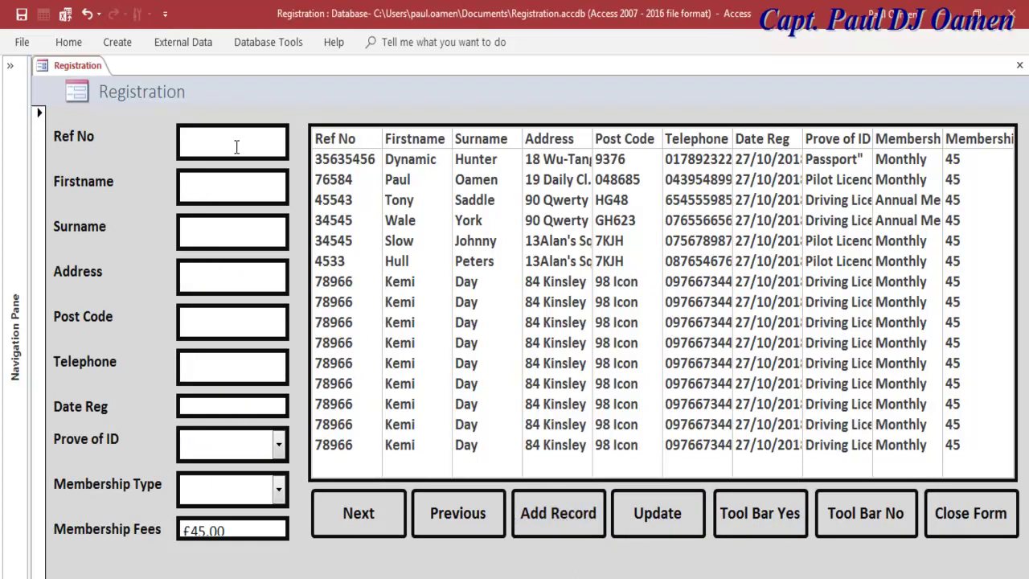
text(78658458)
key(BackSpace)
key(BackSpace)
key(BackSpace)
click(201, 185)
text(Lucky)
click(216, 229)
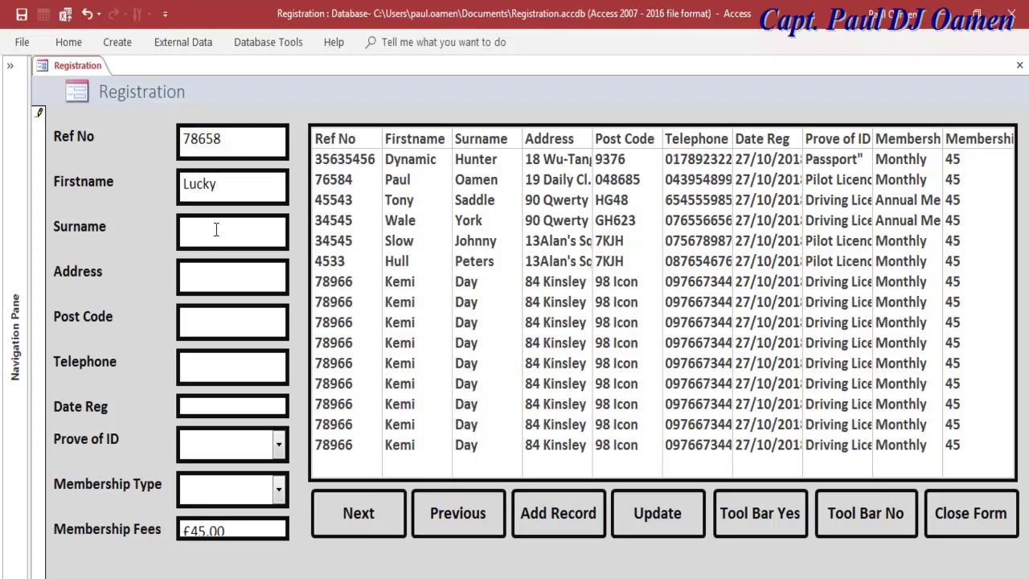
text(Rocky)
Step: Fill in the member's address, post code and telephone number
click(186, 272)
click(202, 317)
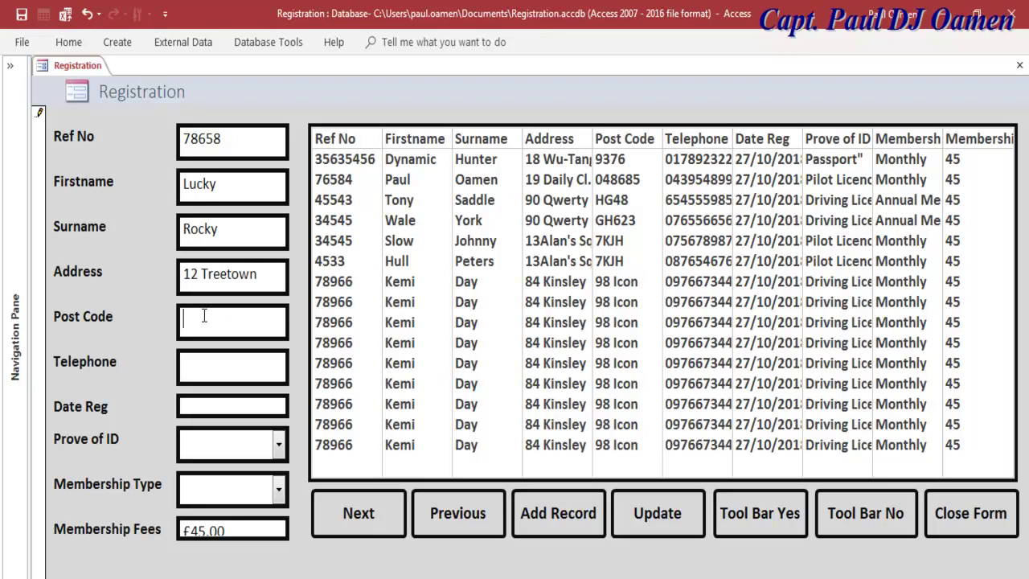
text(**)
text(YT)
click(197, 321)
key(BackSpace)
key(BackSpace)
text(88)
click(233, 361)
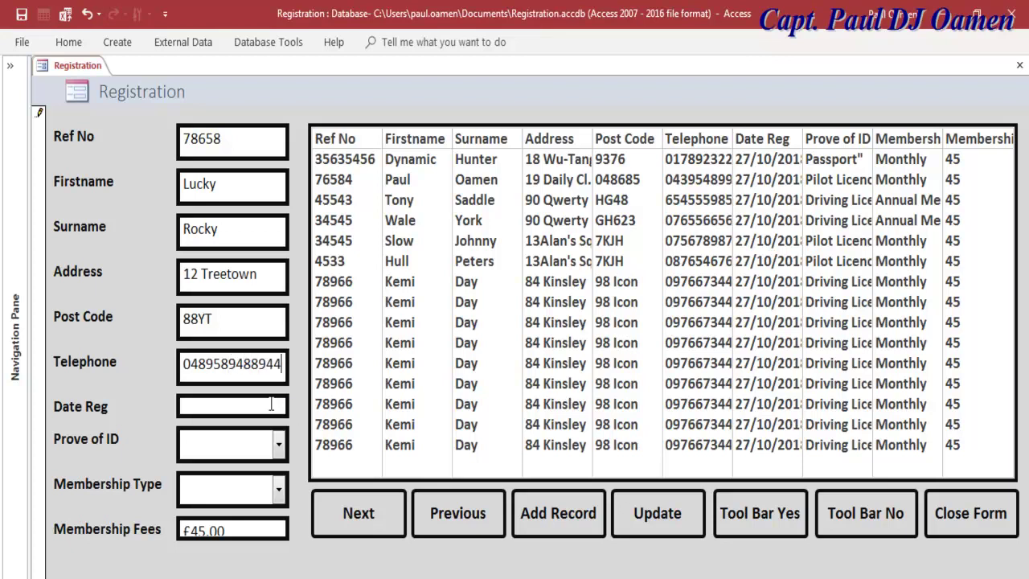
Step: Set the registration date to 27/10/2018 and the proof of ID to Pilot Licence
click(271, 405)
click(296, 399)
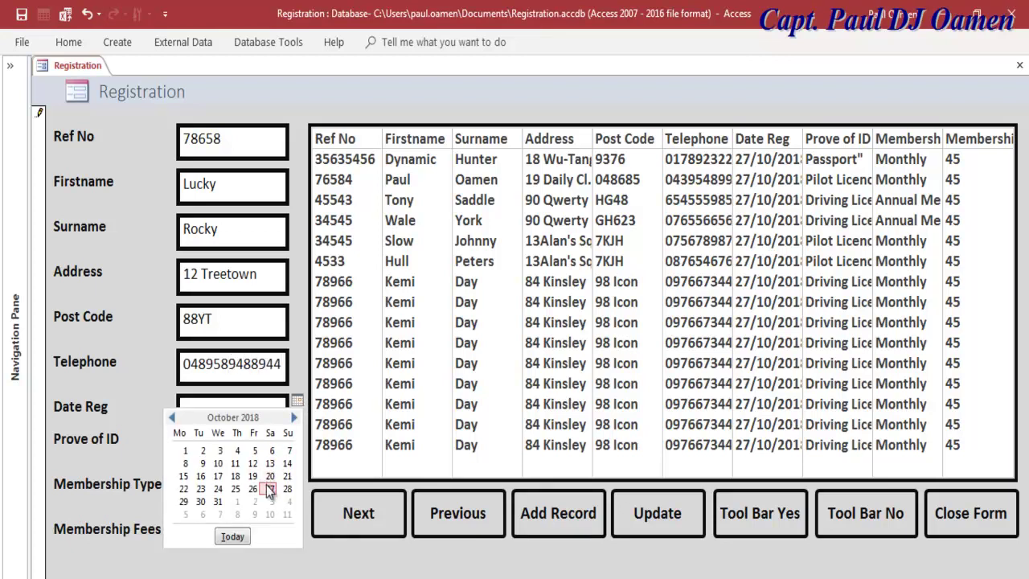
click(267, 487)
click(278, 444)
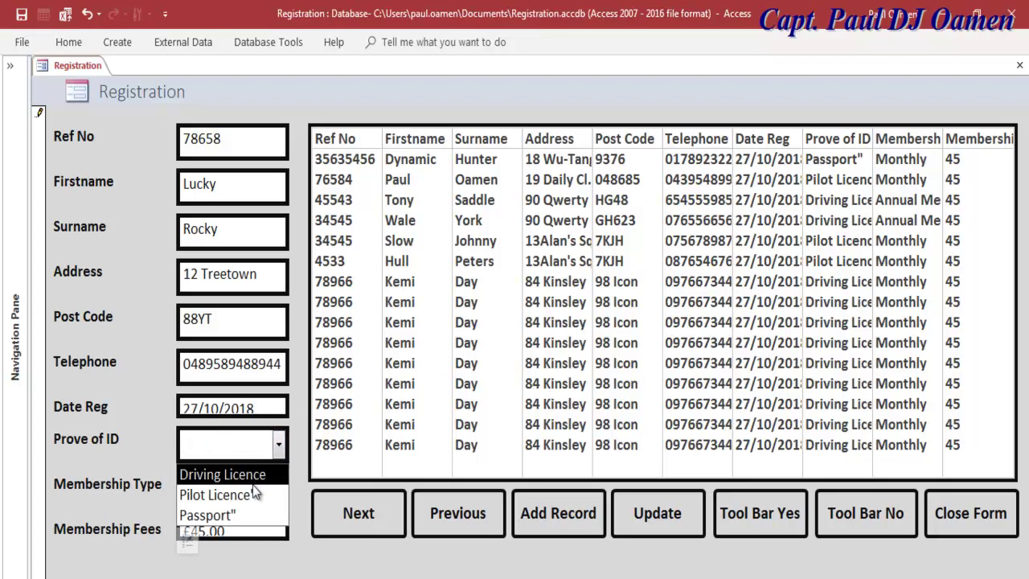
click(249, 500)
click(271, 440)
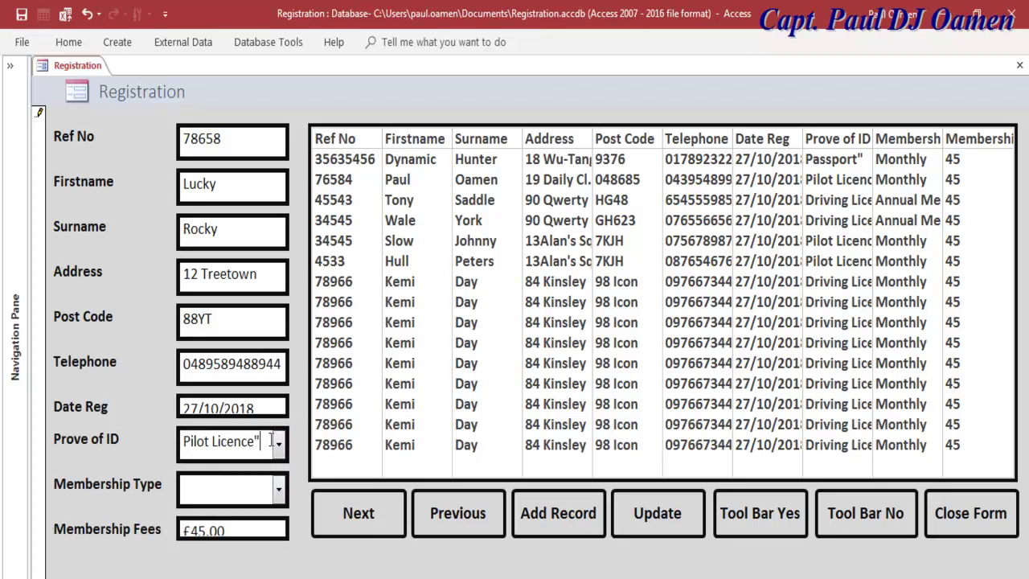
key(BackSpace)
Step: Choose Annual Member as the membership type and save the record with Update
click(278, 489)
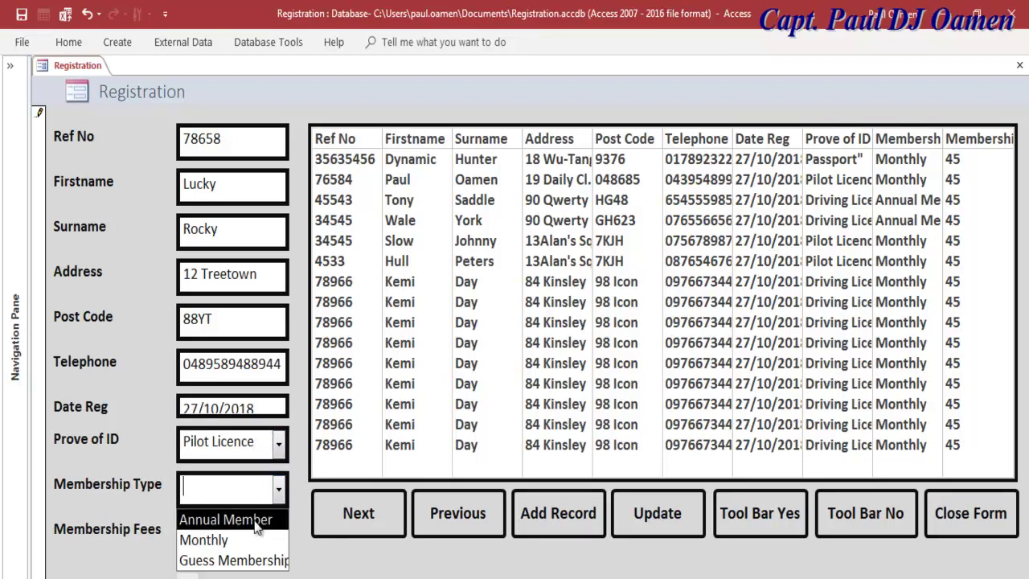
click(254, 528)
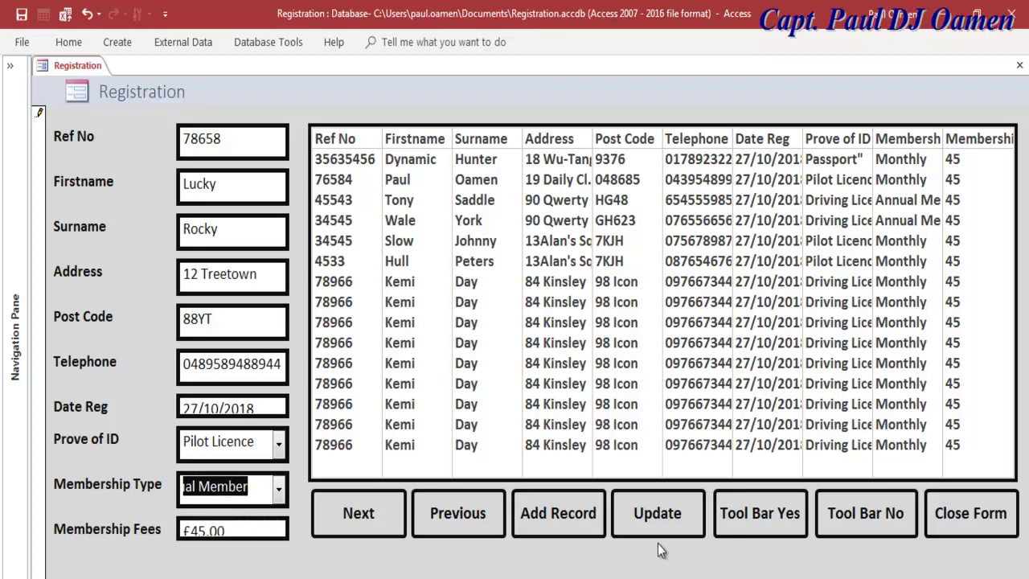
click(660, 521)
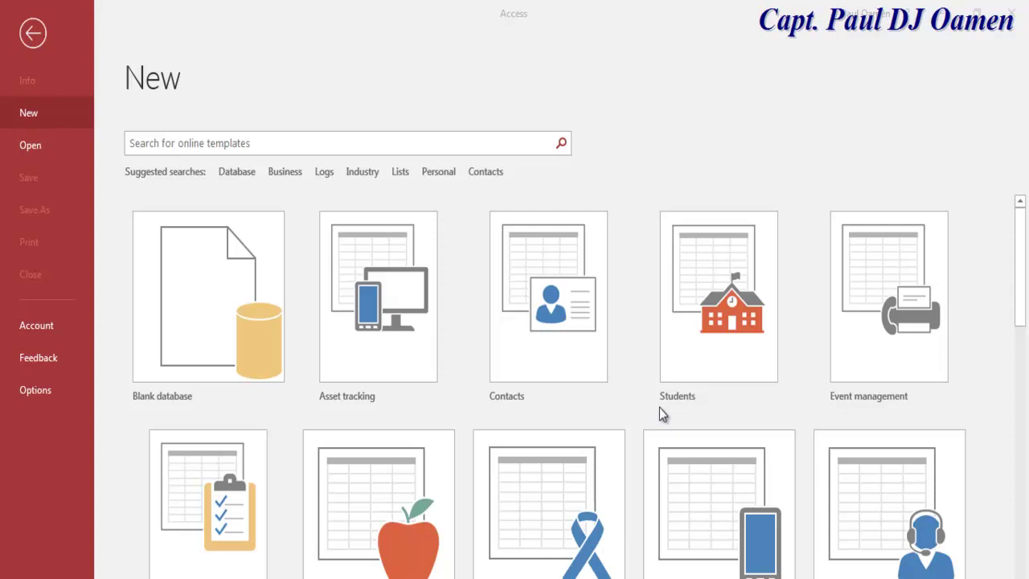
Step: Create a new blank database named Registration
click(194, 300)
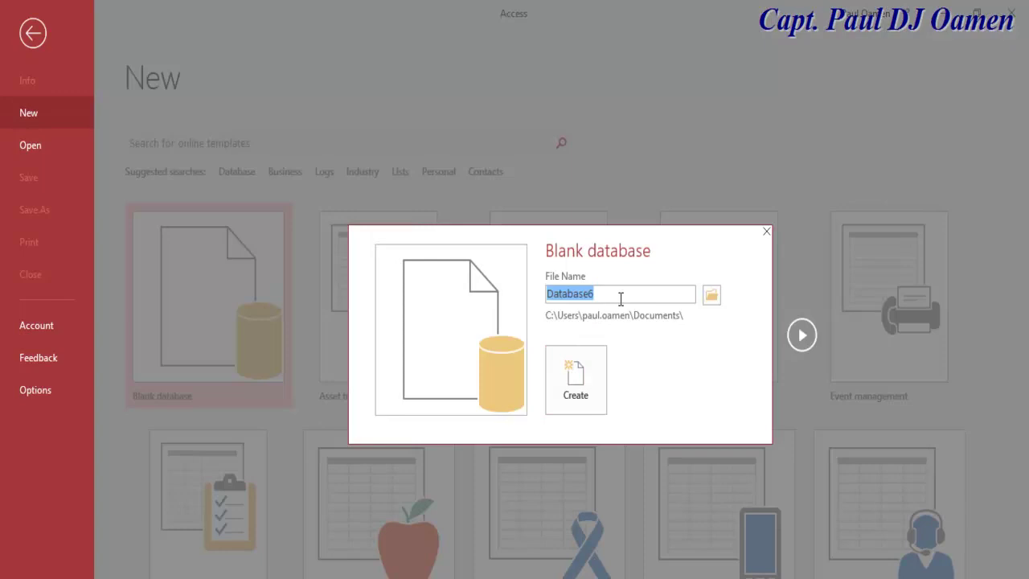
text(R)
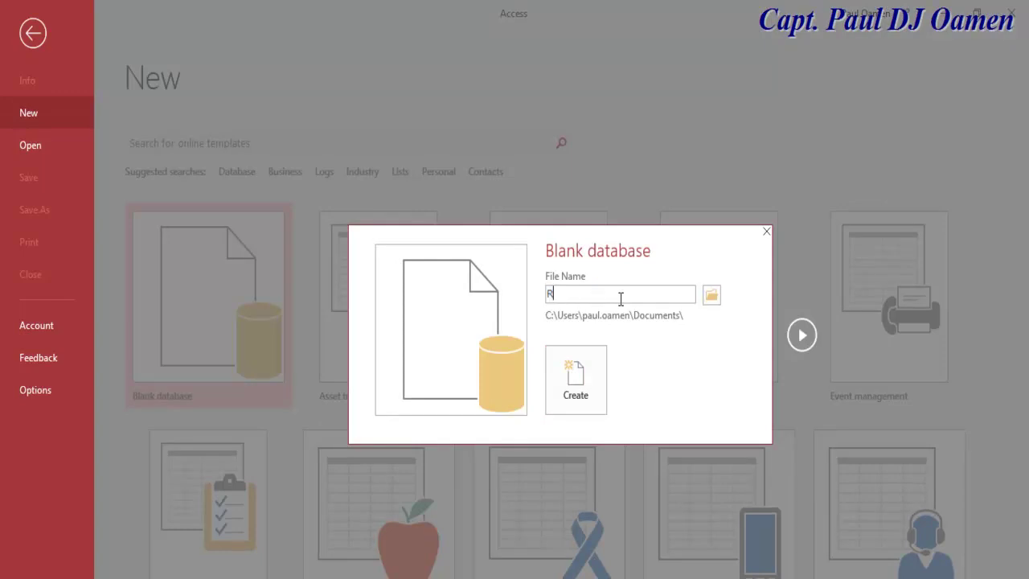
text(egistration)
click(575, 399)
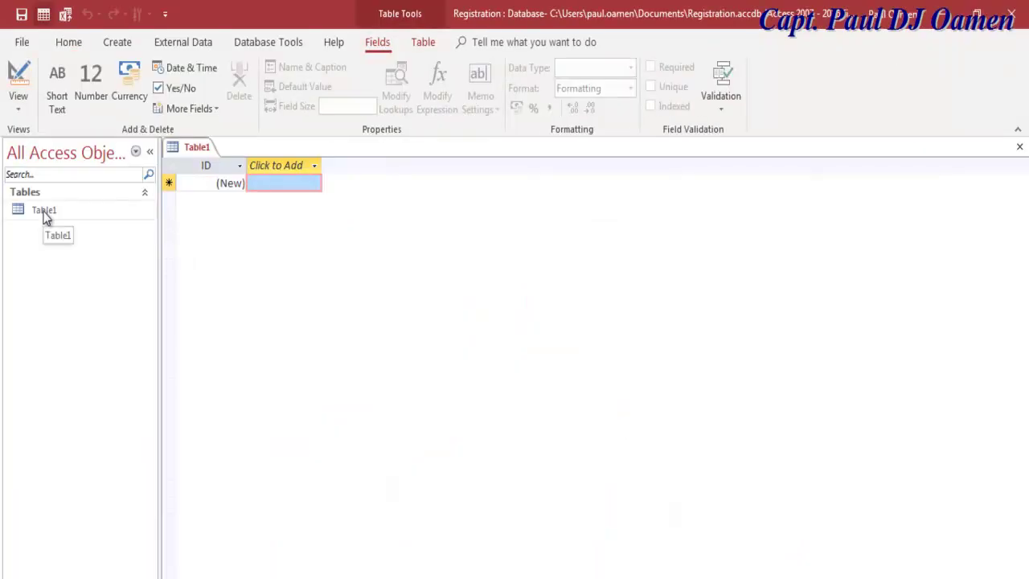
Step: Save Table1 as Registration in design view, then close the table
click(26, 75)
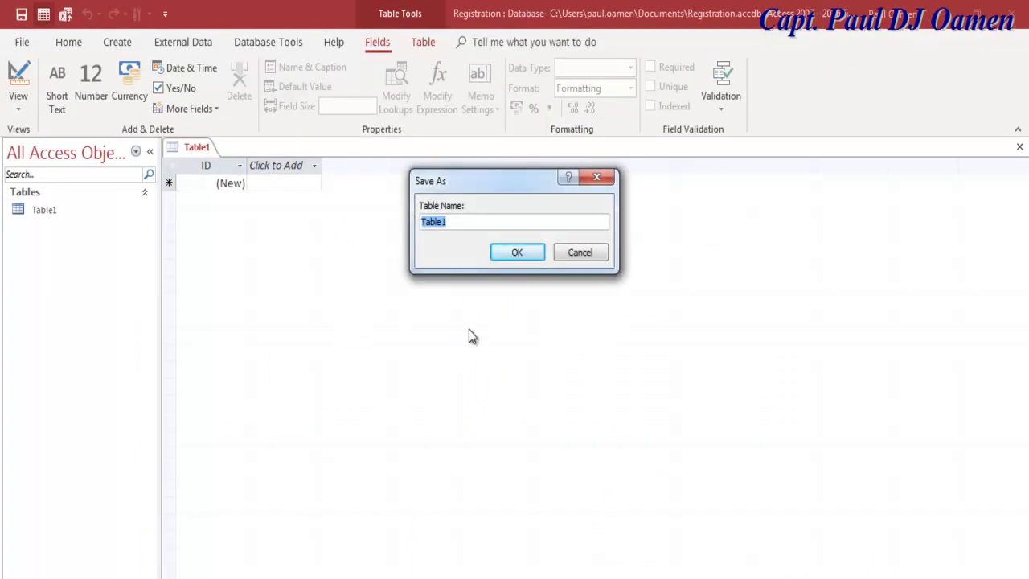
text(Registration)
click(534, 255)
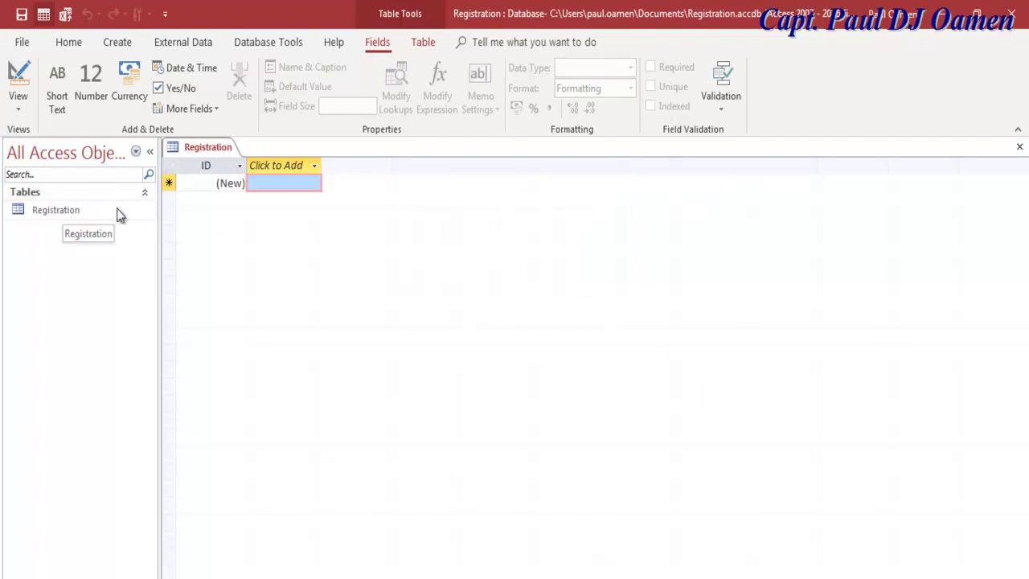
click(1019, 147)
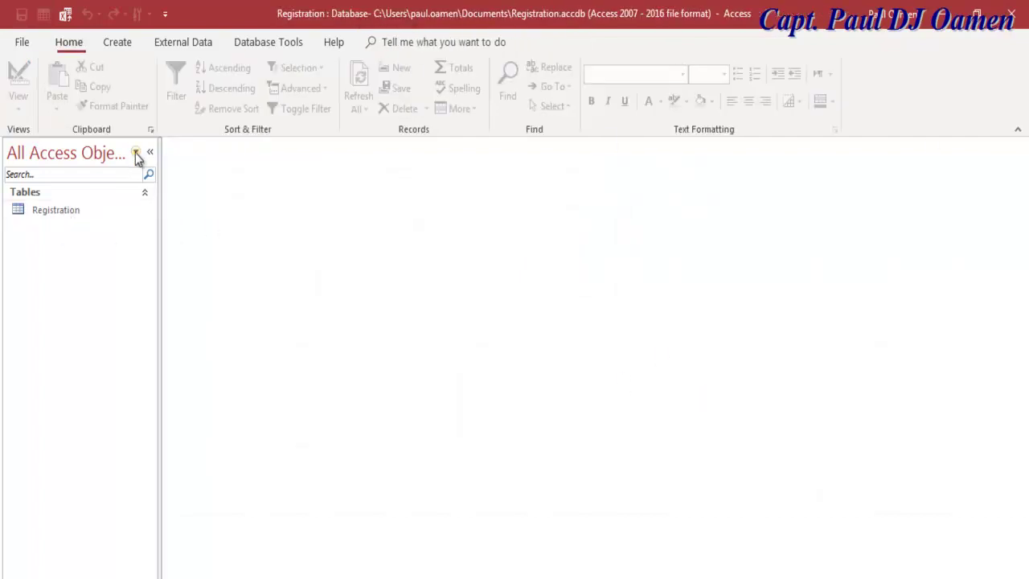
Step: Open the Registration table in Design View
click(53, 214)
right_click(53, 214)
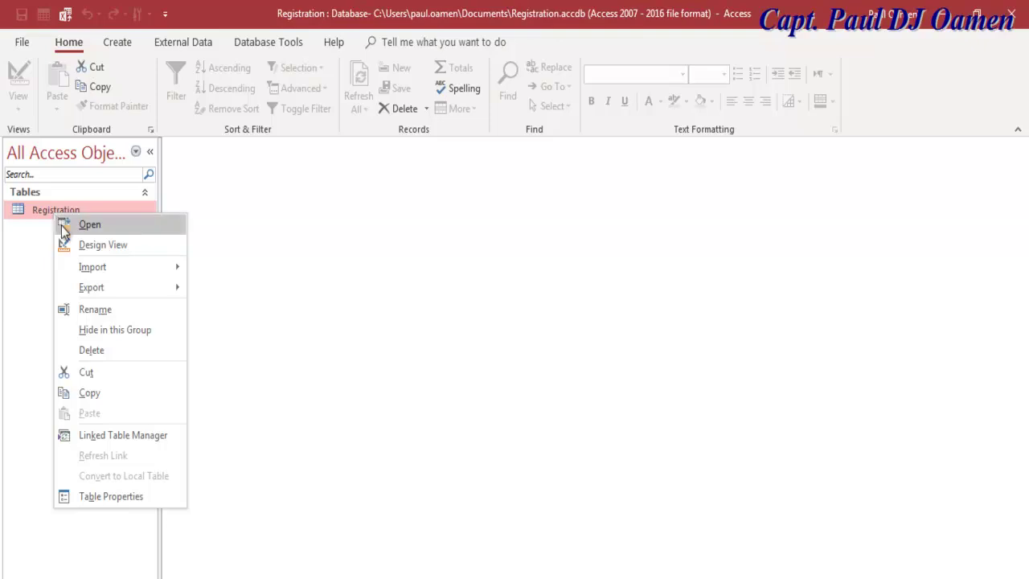
click(95, 253)
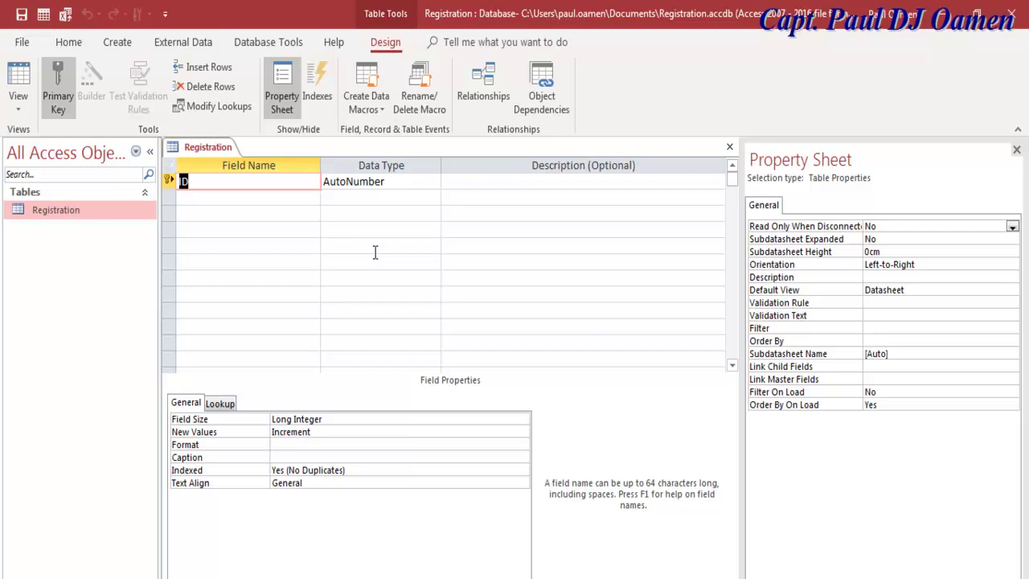
Step: Rename the ID field to Ref No, make it Short Text, and remove its primary key
text(Ref No)
click(422, 183)
click(434, 182)
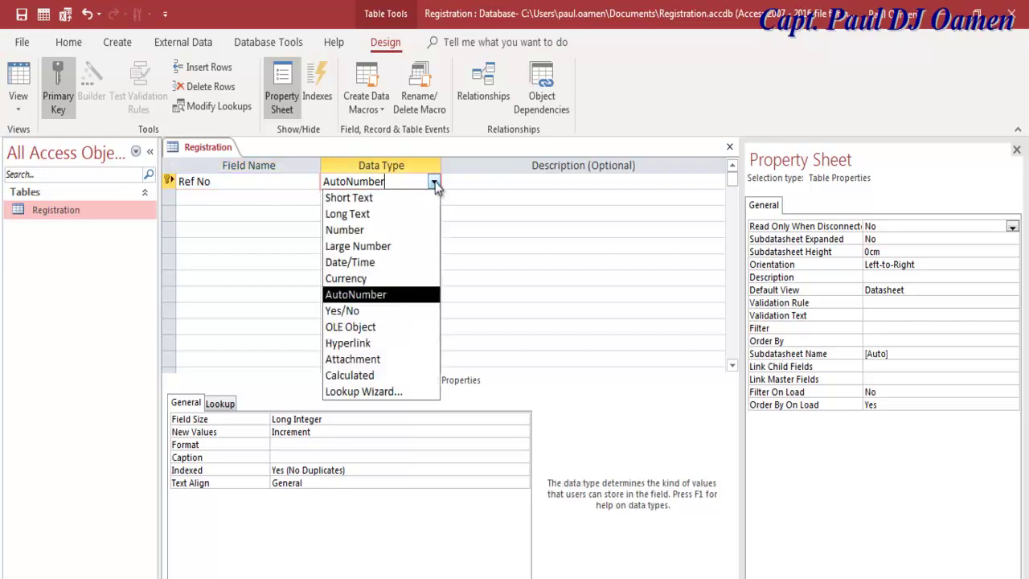
click(349, 197)
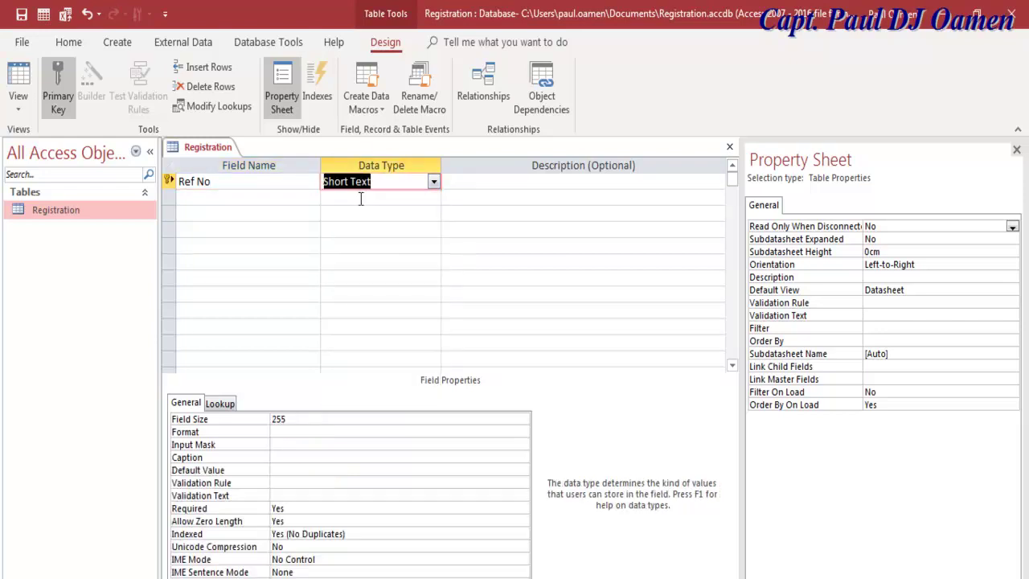
click(60, 87)
click(194, 197)
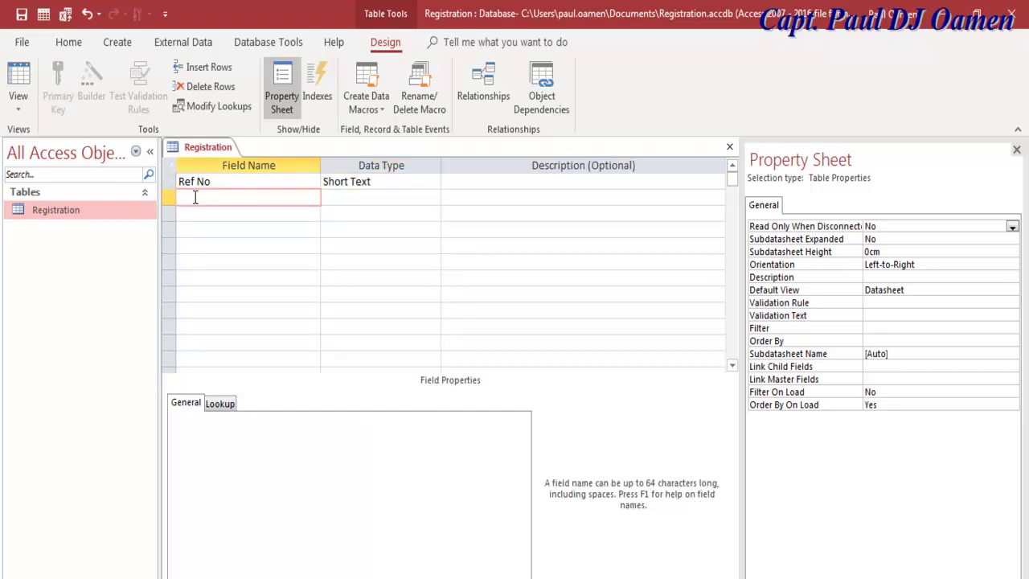
Step: Add the fields Firstname, Surname, Address, Post Code and Telephone
text(Firstname)
key(Down)
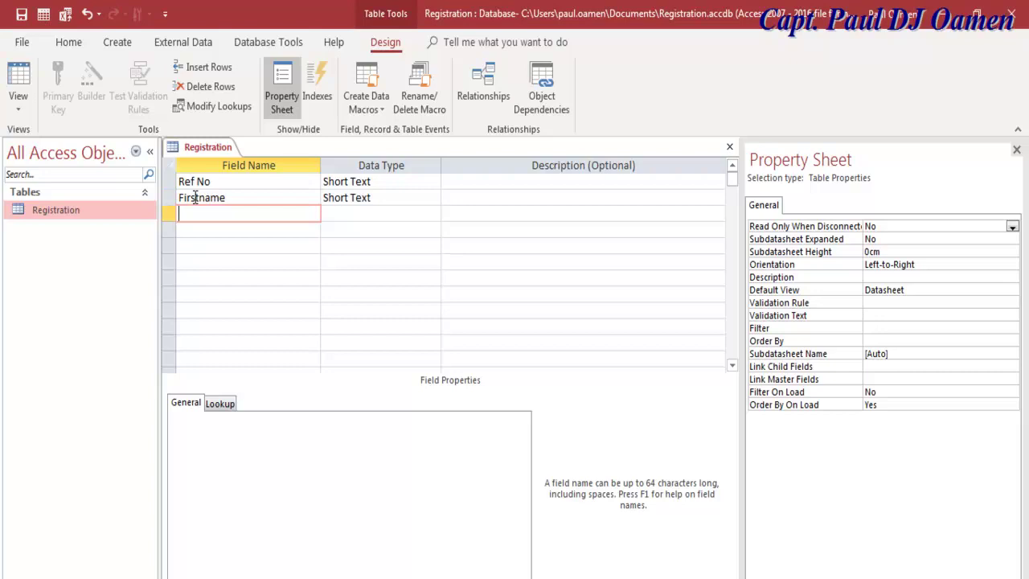
text(Surname)
key(Down)
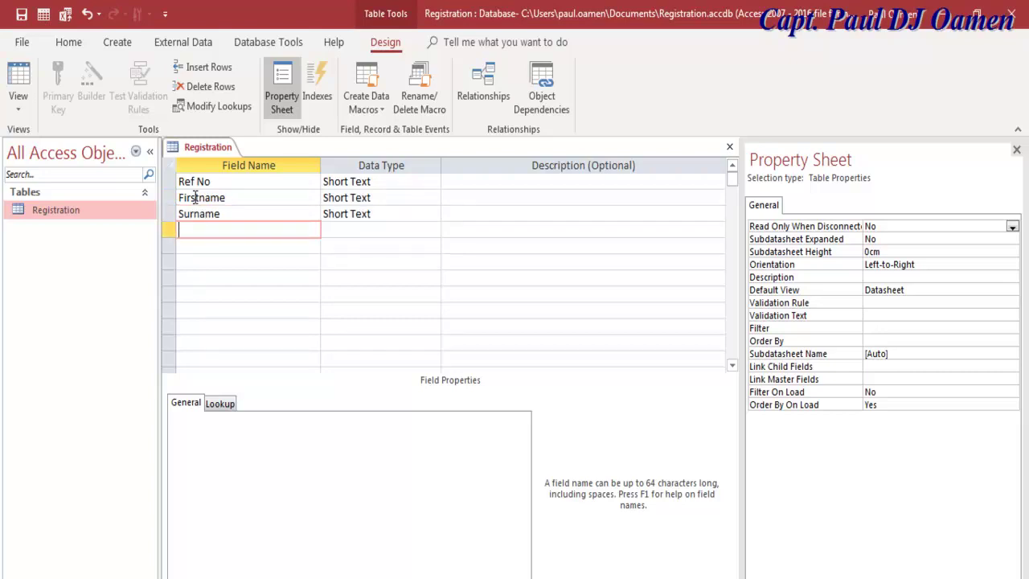
text(Address)
key(Down)
text(O)
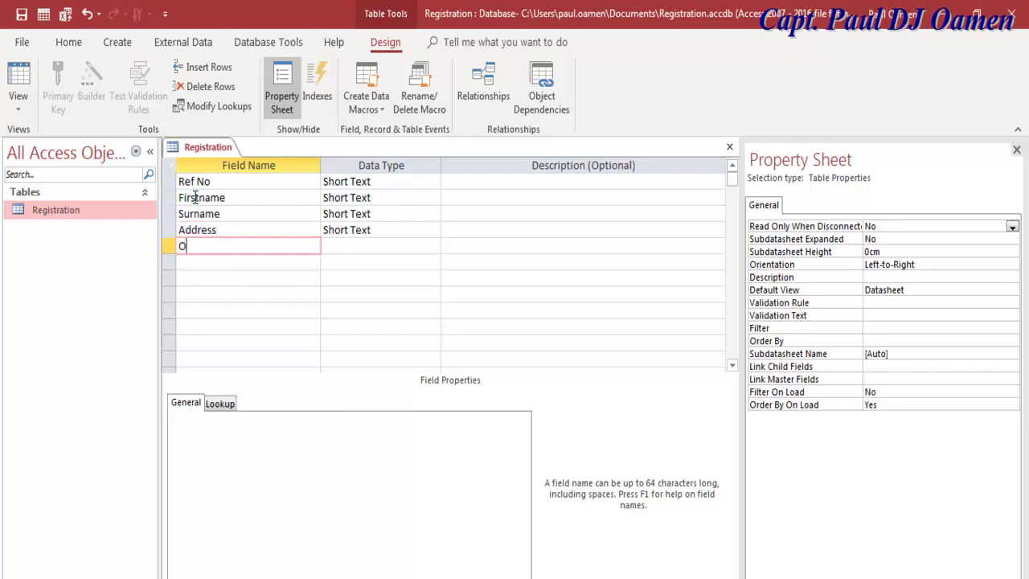
text(st Code)
key(Down)
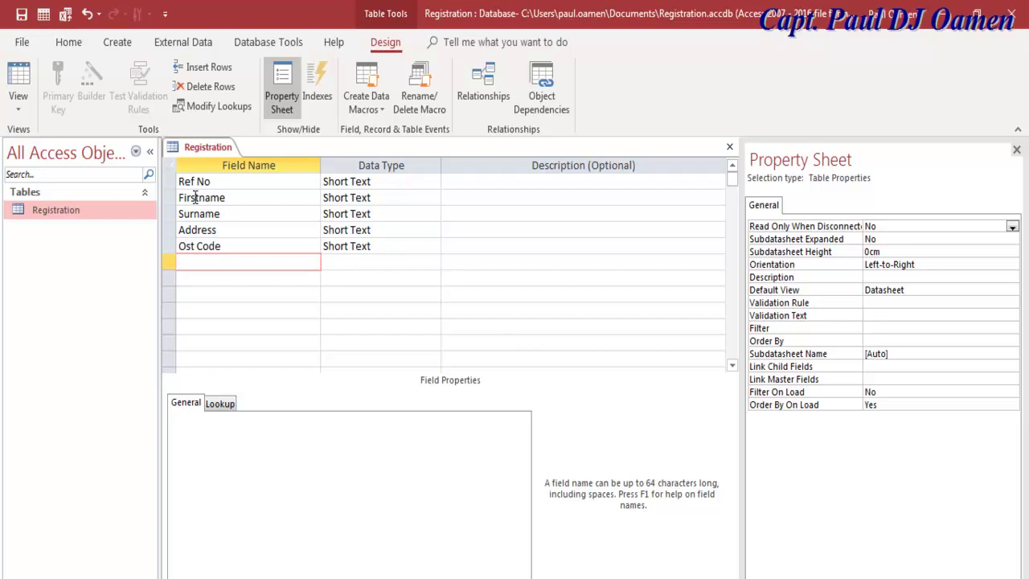
text(Telephone)
key(Down)
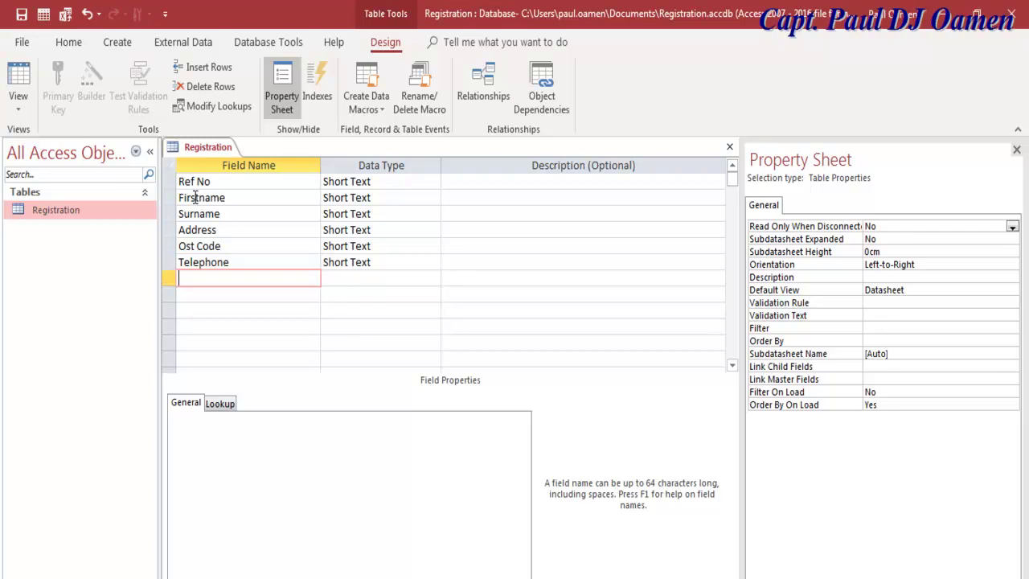
Step: Add the fields Date Reg, Prove of ID, Membership Type and Membership Fees
text(Date R)
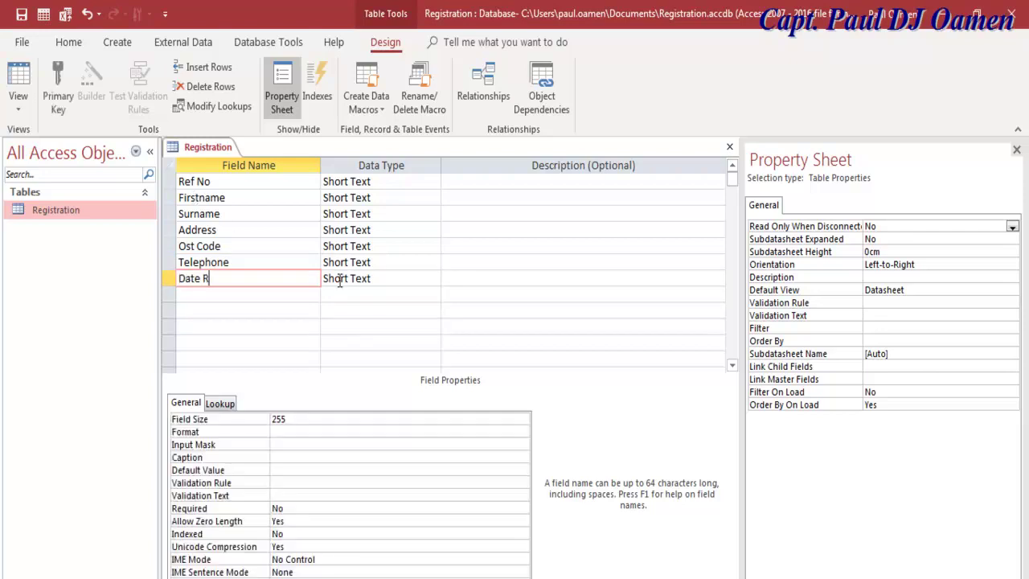
text(egis)
key(BackSpace)
key(BackSpace)
click(228, 296)
text(Prove)
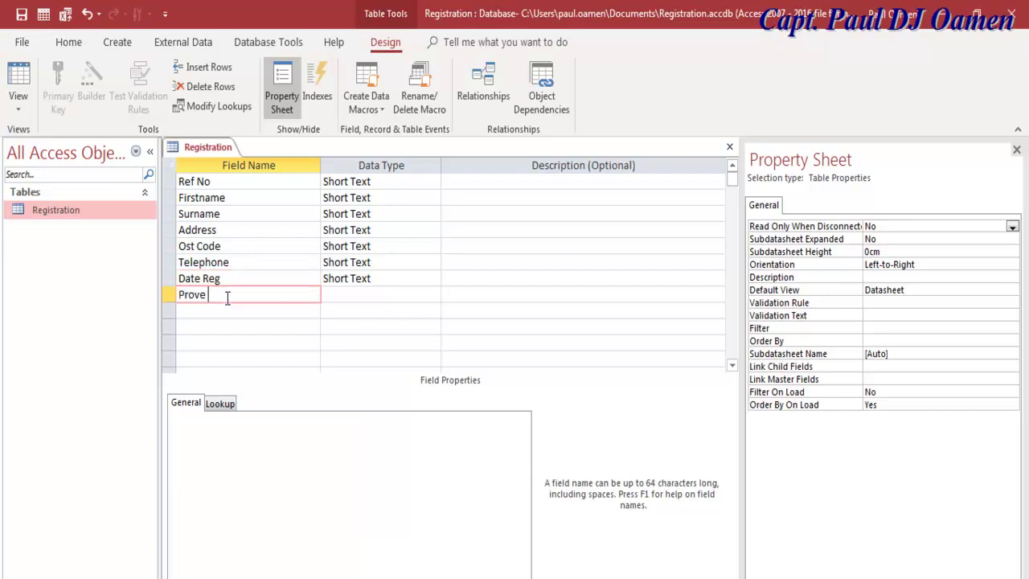
text( of ID)
click(205, 311)
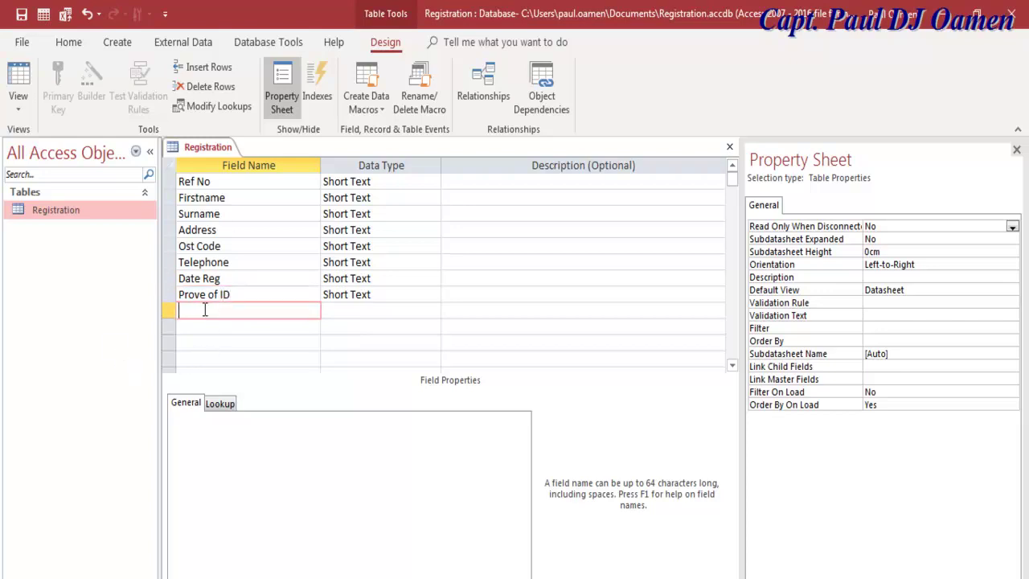
text(Membership Type)
click(205, 326)
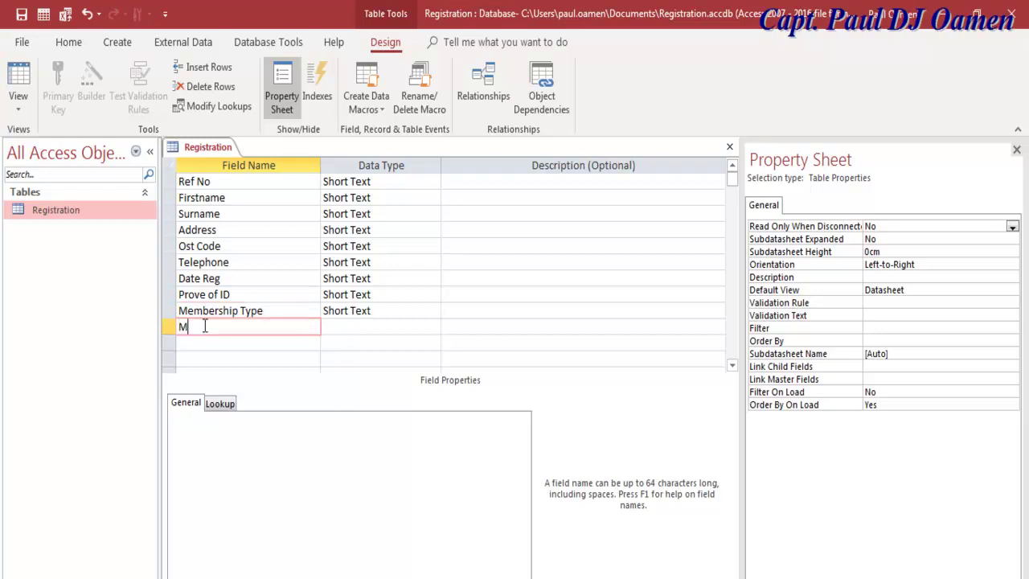
text(embership Fees)
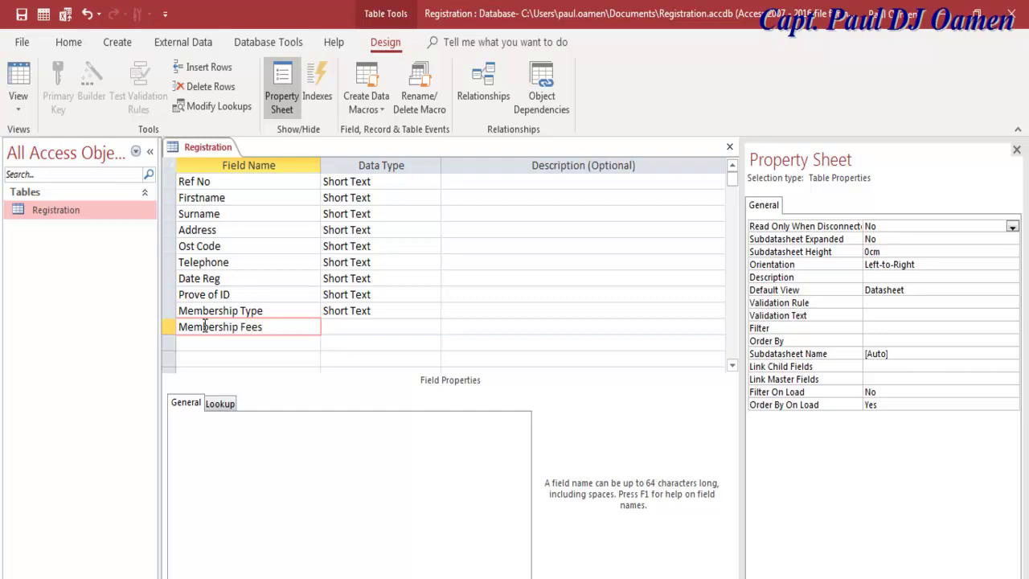
Step: Make Date Reg a Date/Time field and Membership Fees a Currency field
click(394, 277)
click(435, 279)
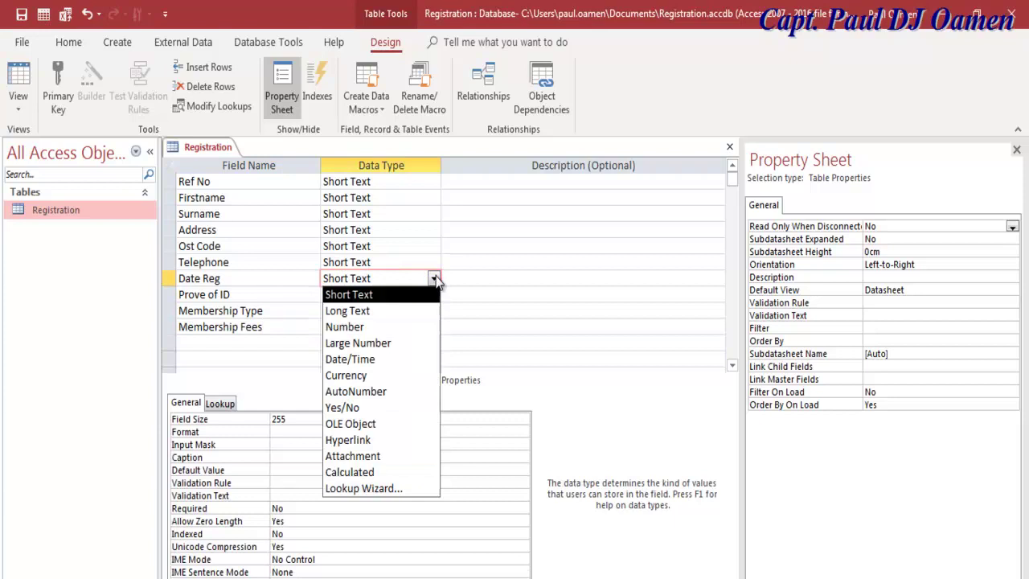
click(367, 367)
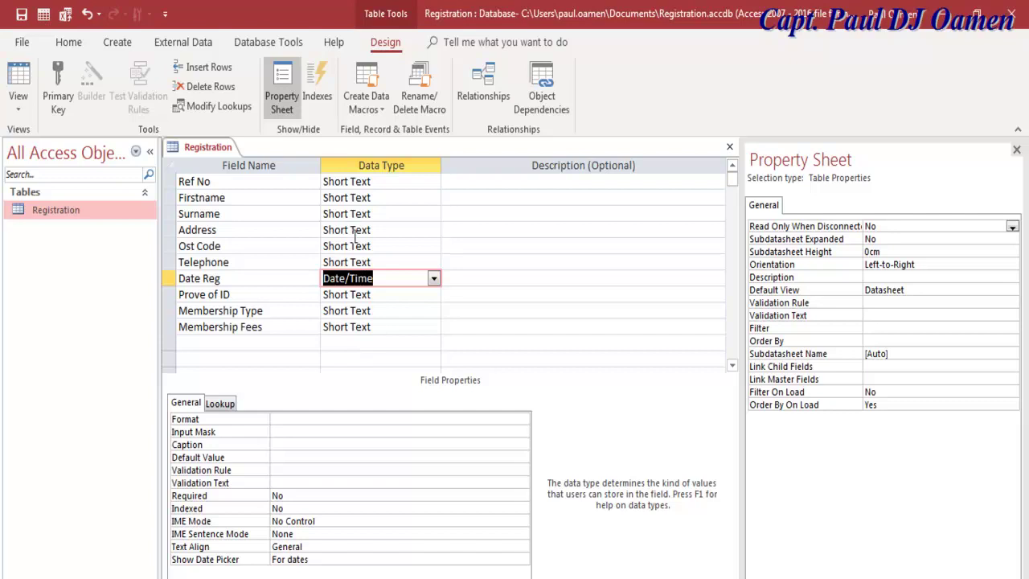
click(418, 327)
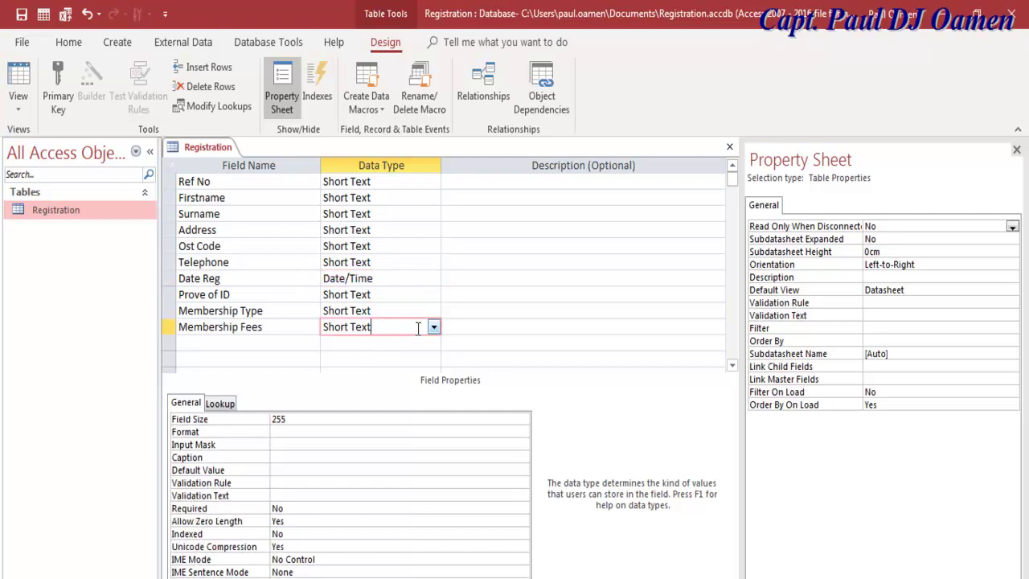
click(433, 328)
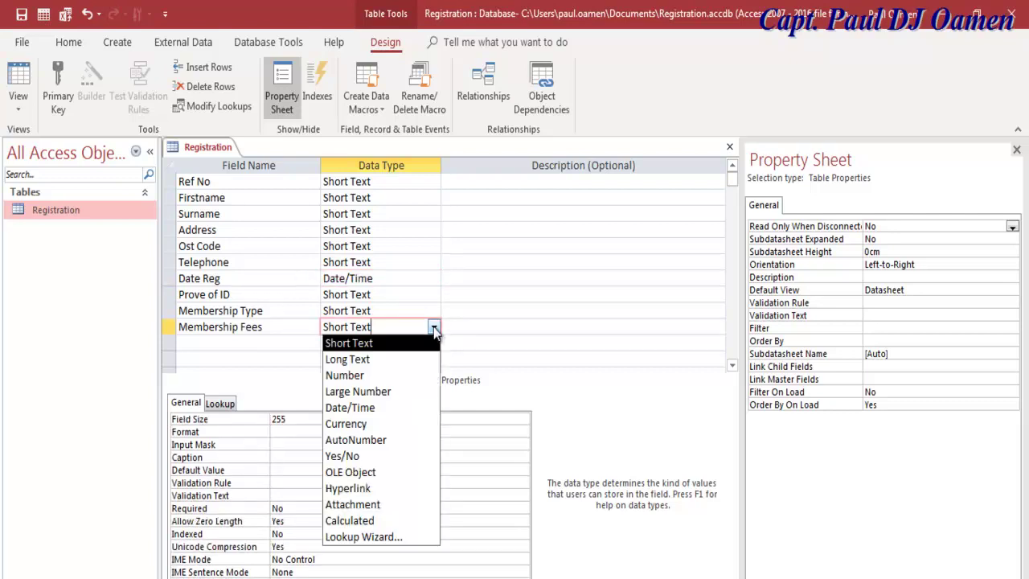
click(360, 423)
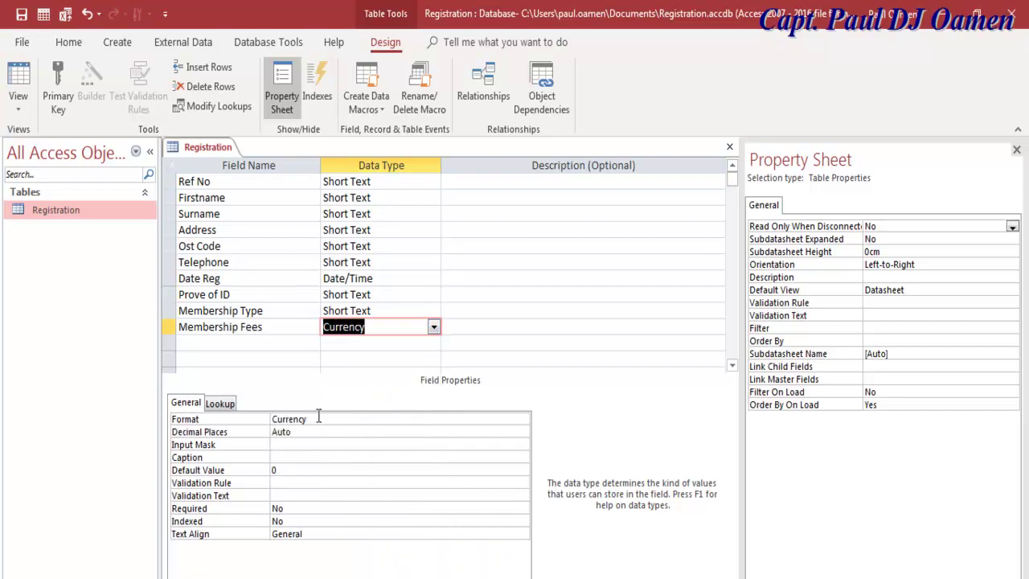
Step: Set the Membership Fees display format to Currency on the General tab
click(223, 404)
click(197, 403)
click(516, 419)
click(523, 422)
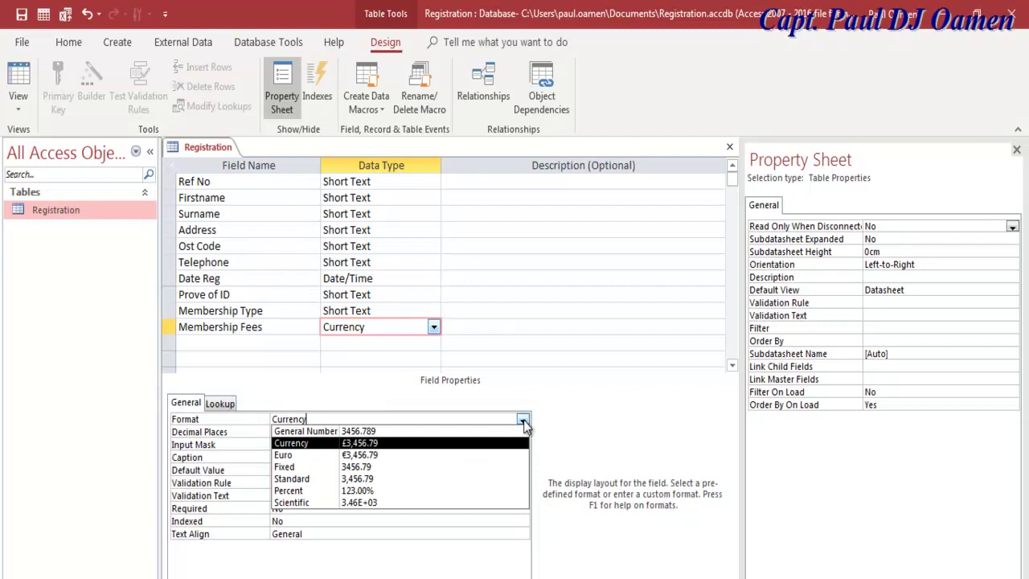
click(378, 442)
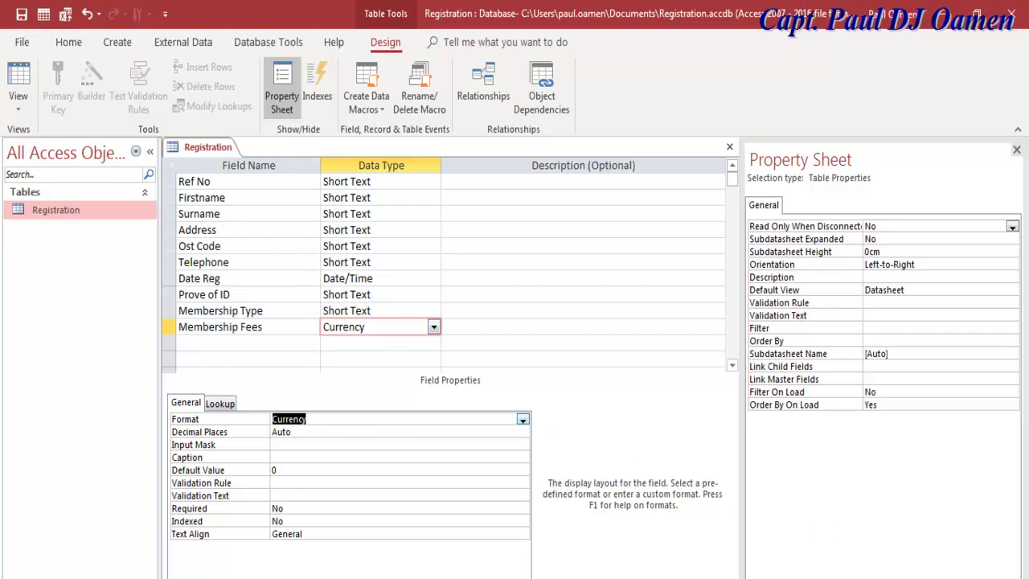
click(398, 424)
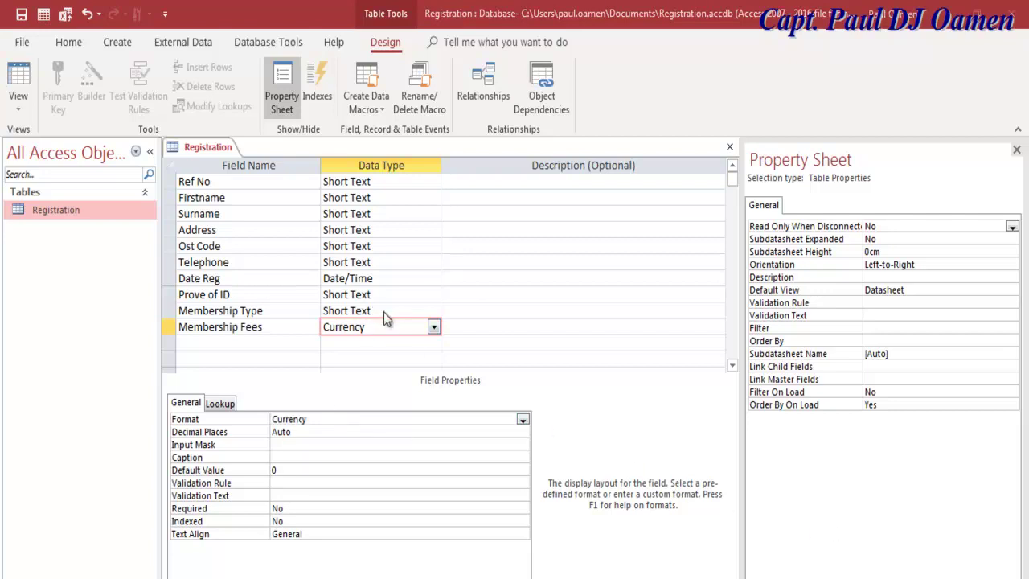
click(383, 312)
Step: Keep Membership Type as Short Text and set its Display Control to Combo Box
click(434, 312)
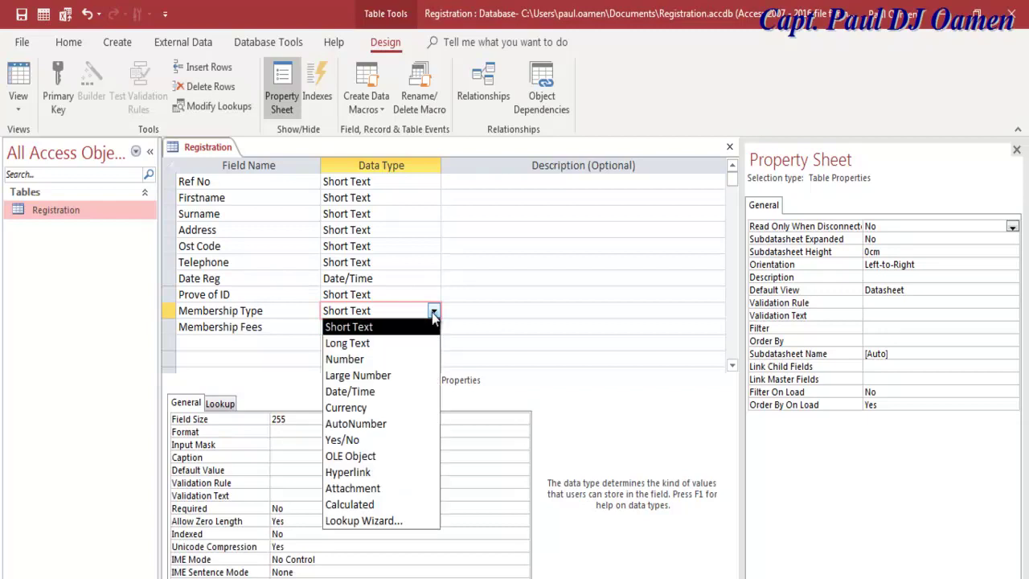
click(433, 313)
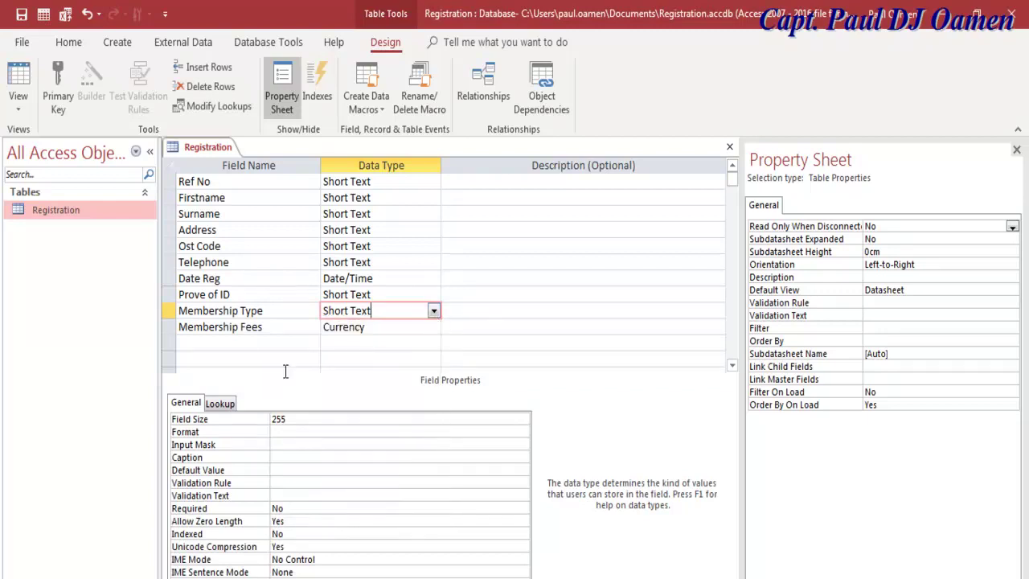
click(221, 404)
click(343, 418)
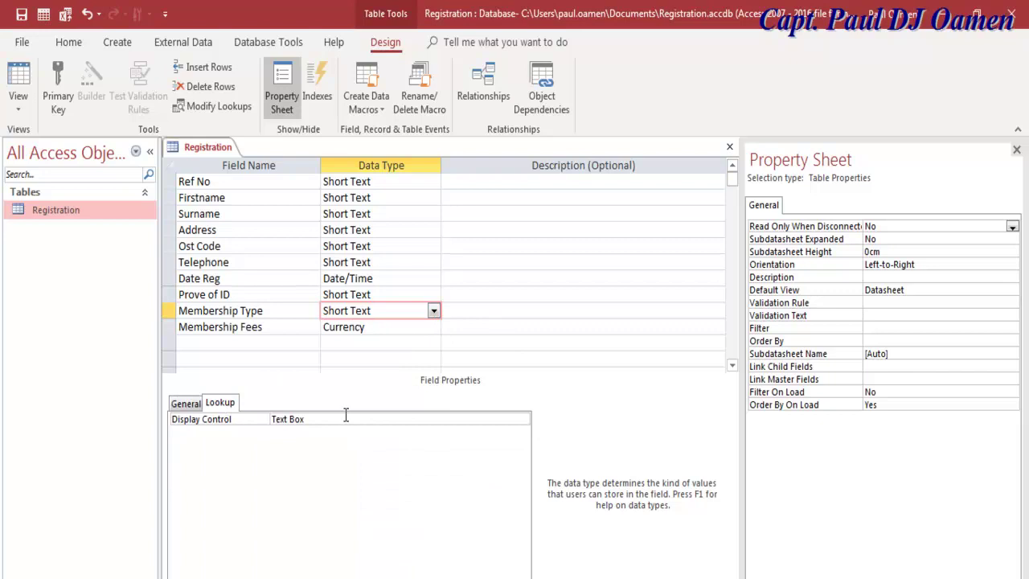
click(522, 419)
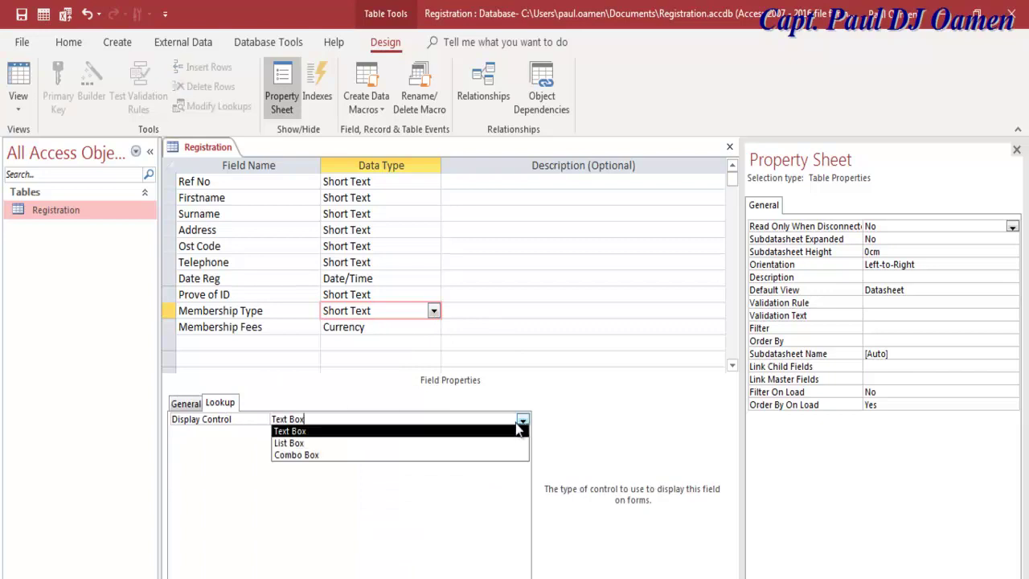
click(335, 455)
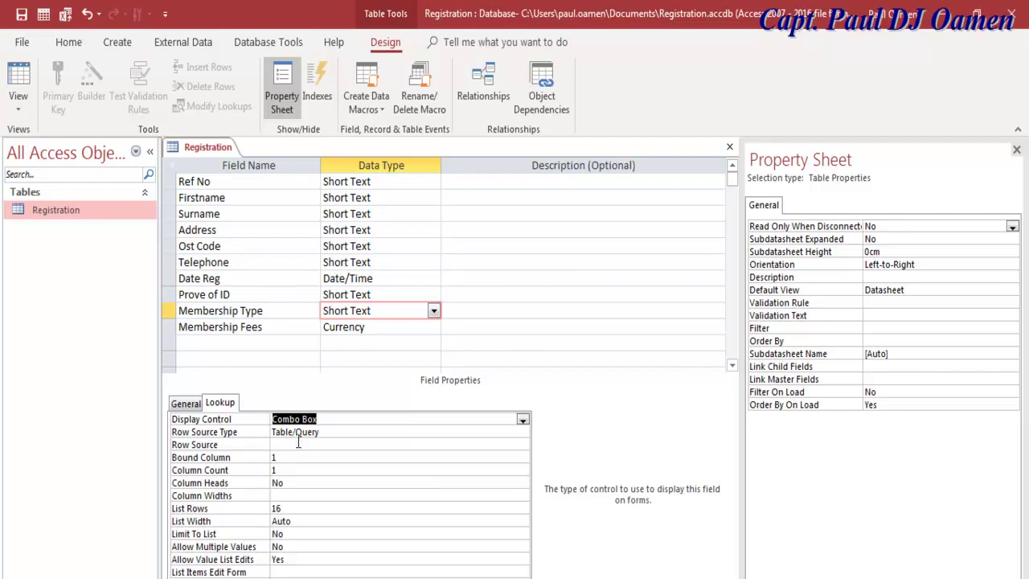
Step: Set Row Source to "Annual Member";"Monthly";"Guess Membership" with Row Source Type Value List
click(294, 444)
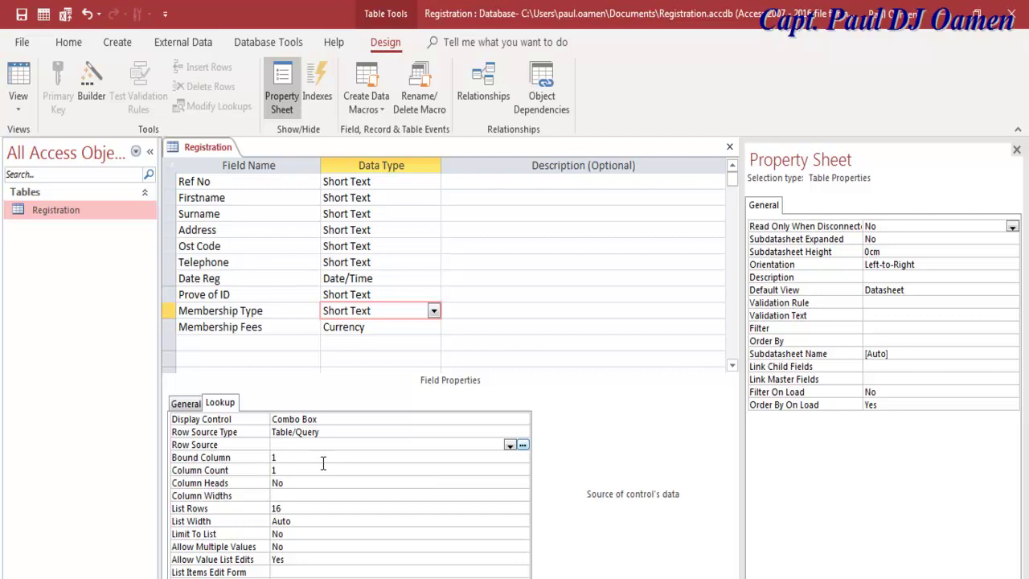
text(Annual Member)
click(274, 444)
text(")
click(359, 445)
text(;"Monthly";"Yearly)
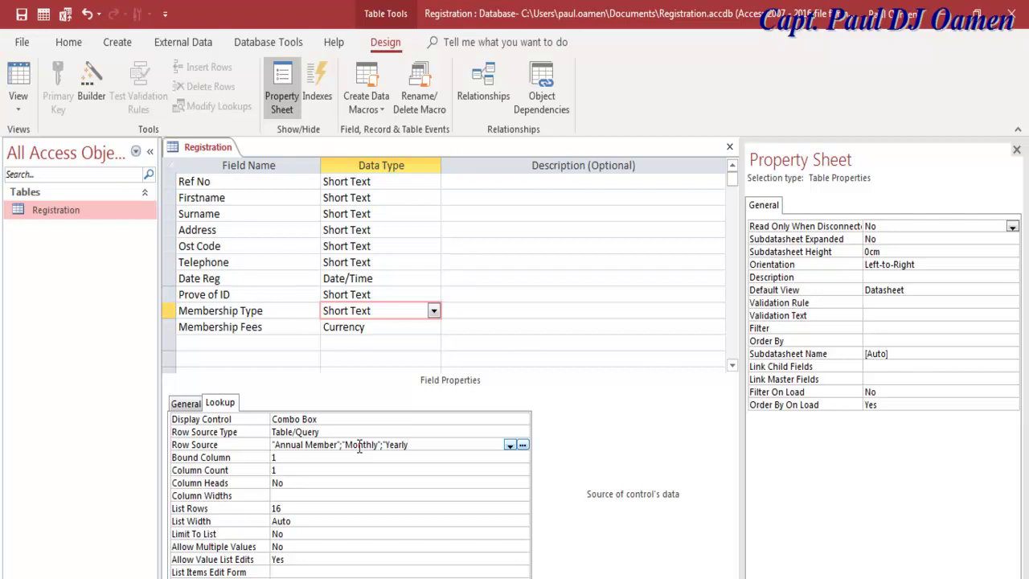
text(")
key(BackSpace)
key(BackSpace)
key(BackSpace)
key(BackSpace)
key(BackSpace)
key(BackSpace)
text(Guess Membership")
click(385, 428)
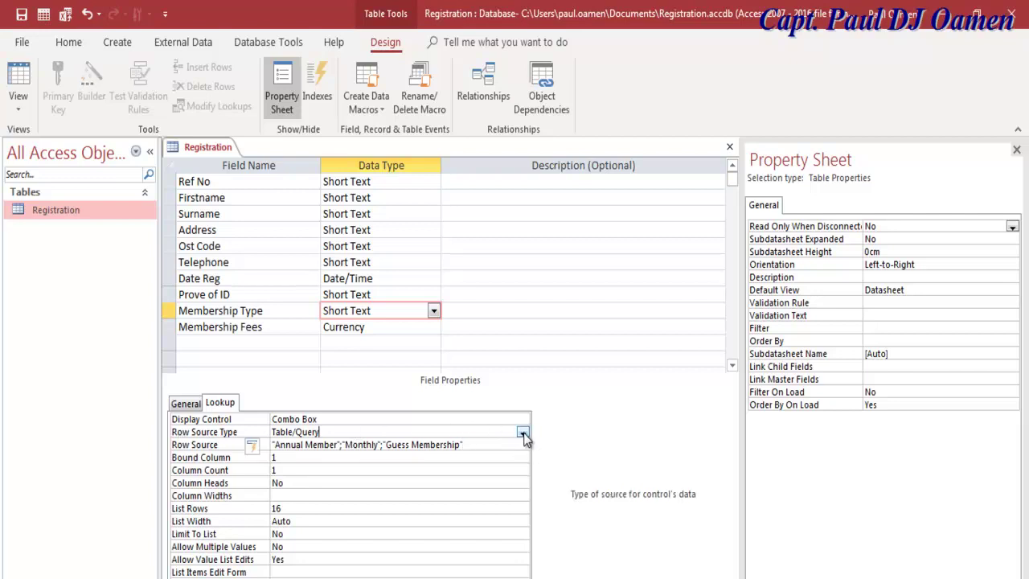
click(523, 434)
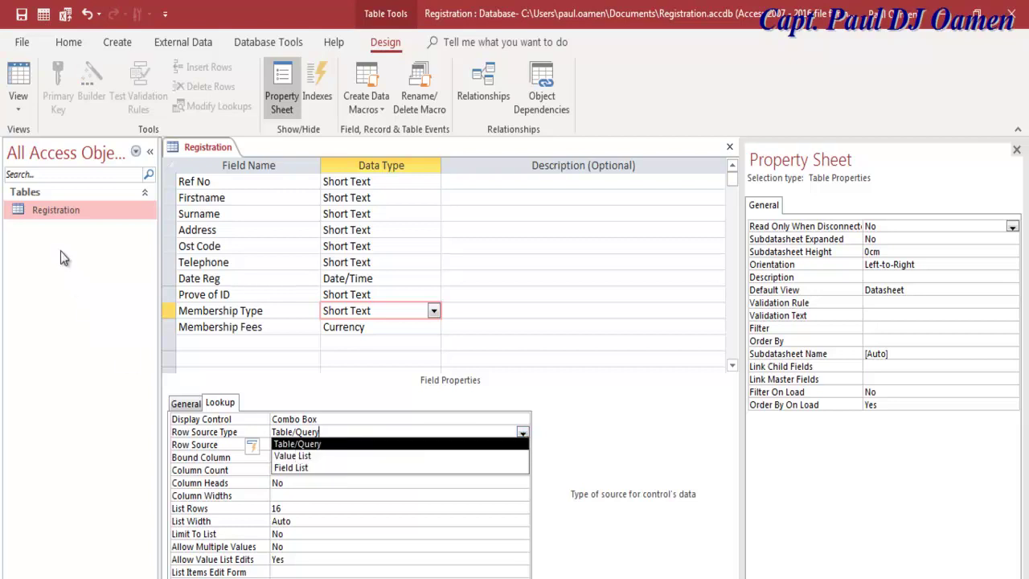
click(289, 458)
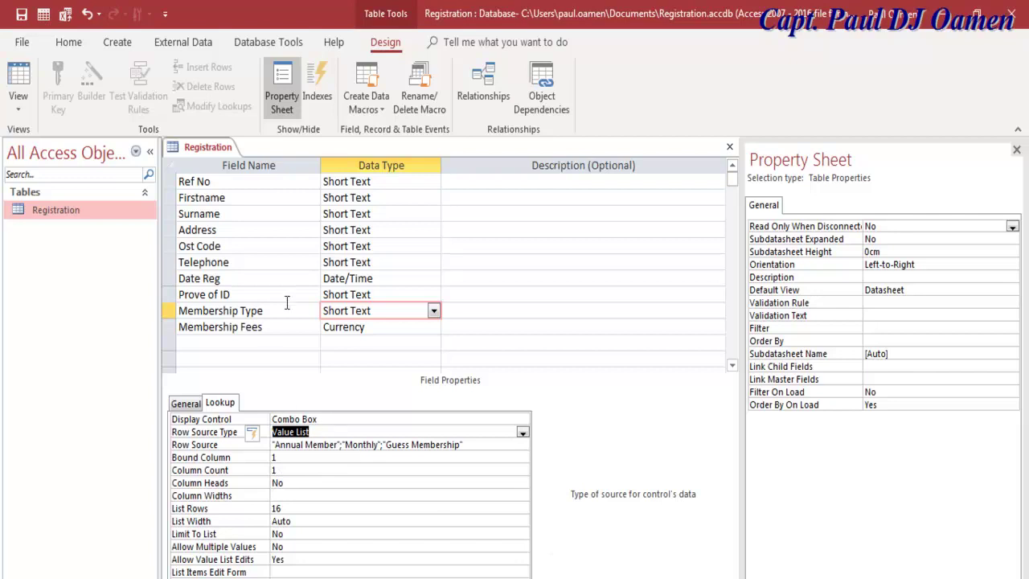
Step: Set Prove of ID's Display Control to Combo Box with Row Source Type Value List
click(394, 294)
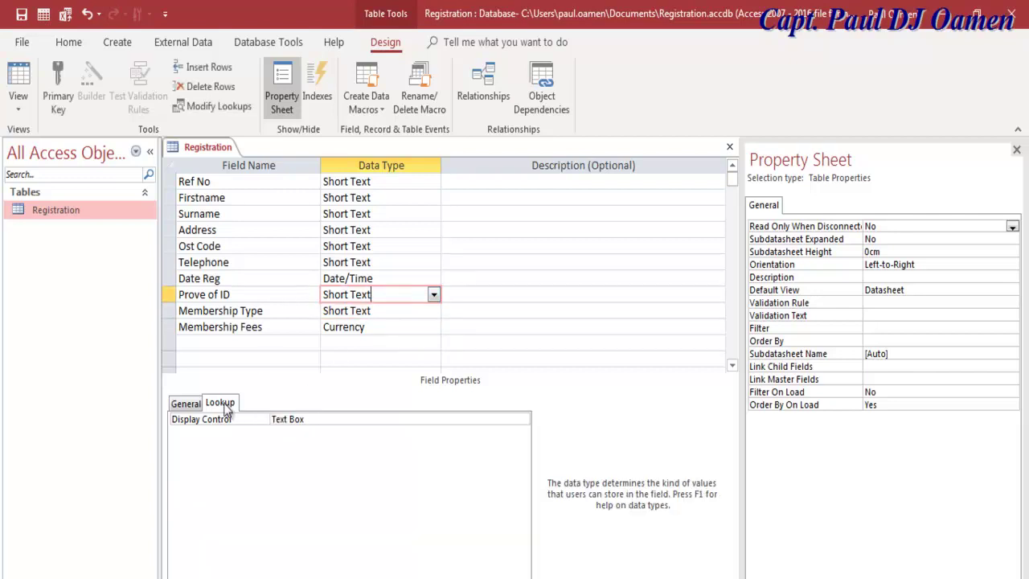
click(436, 416)
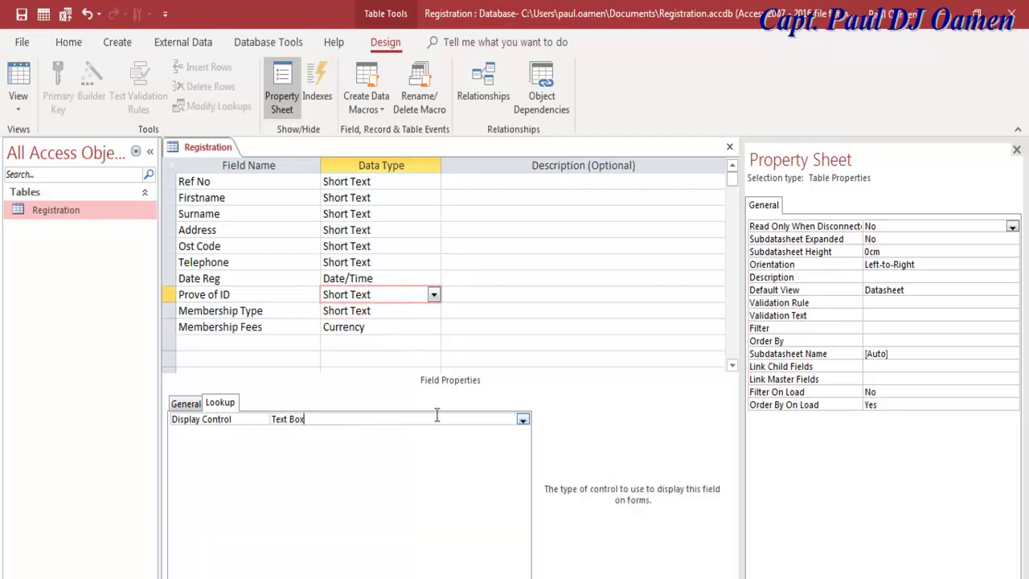
click(522, 419)
click(349, 455)
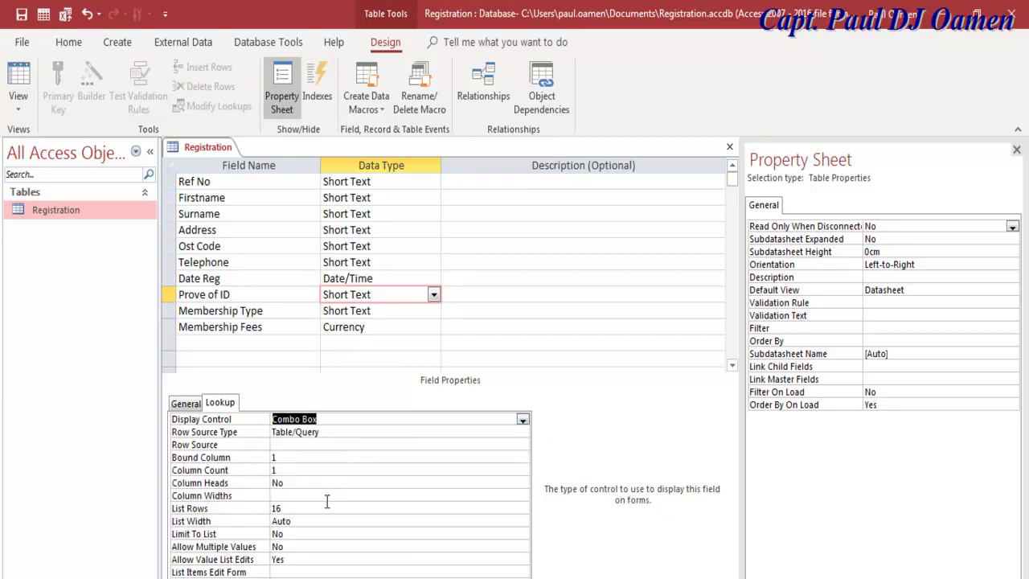
click(500, 433)
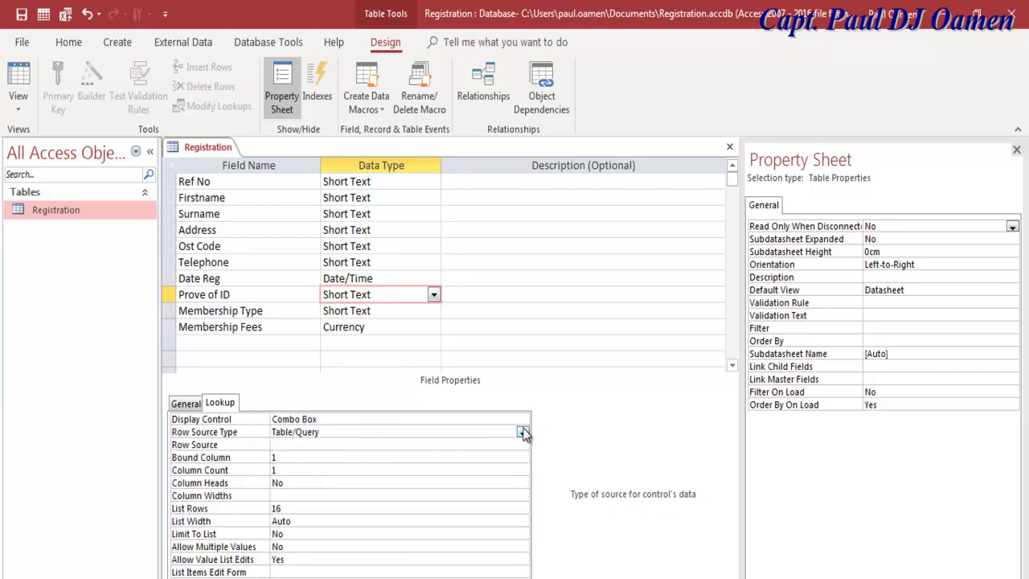
click(522, 433)
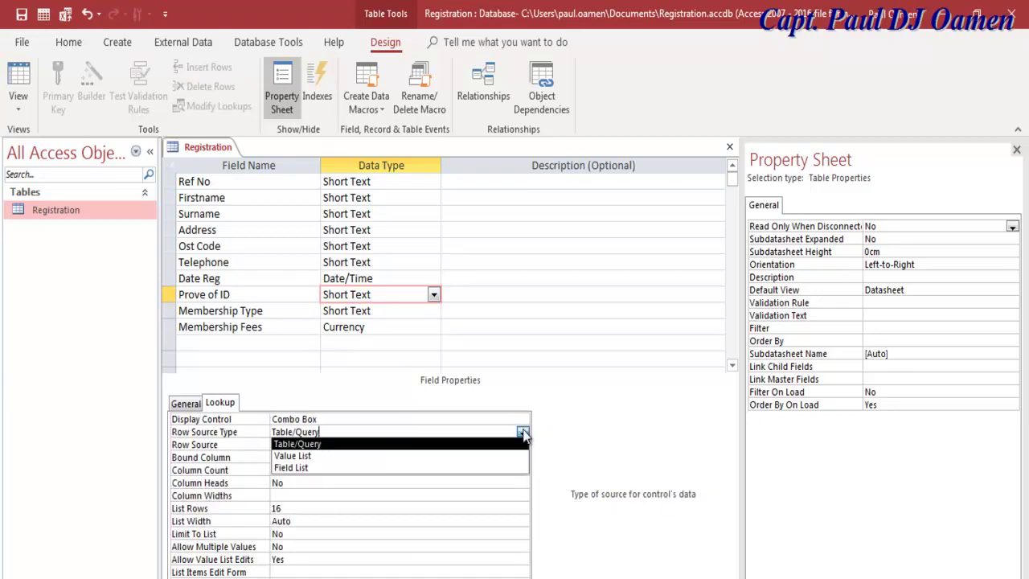
click(313, 456)
Step: Enter Driving Licence, Student ID, Pilot Licence and Passport as the Row Source values
click(308, 444)
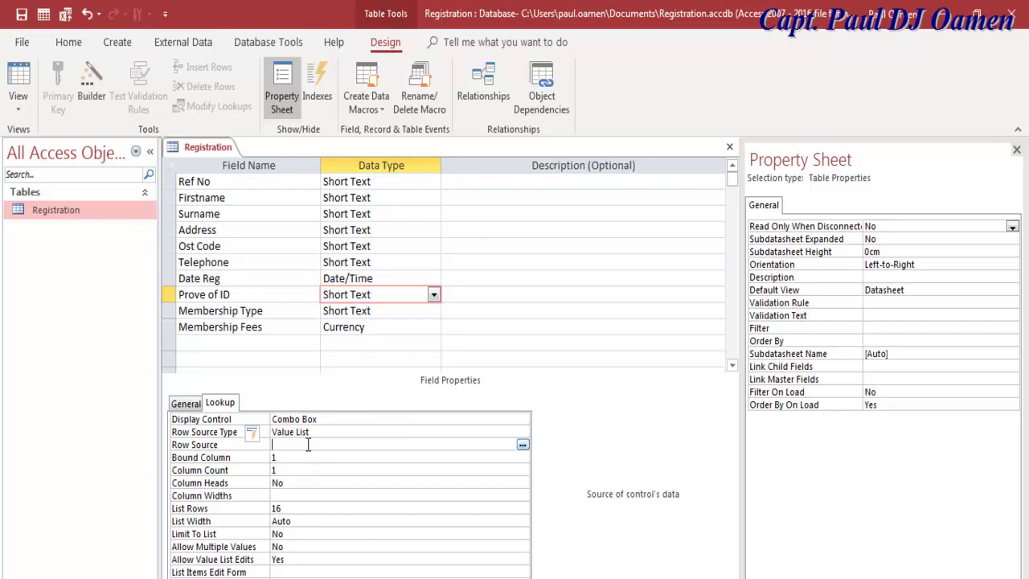
text("Driving)
key(BackSpace)
key(BackSpace)
key(BackSpace)
key(BackSpace)
key(BackSpace)
key(BackSpace)
key(BackSpace)
text(Driving Licence";Student ID)
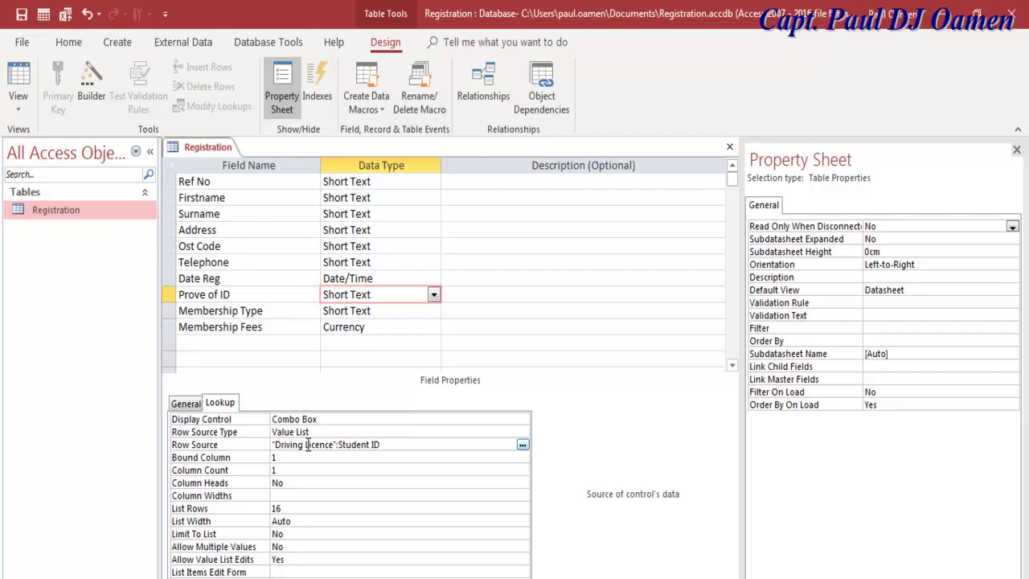
text(")
text(; Pilot Licence)
text(;Pa)
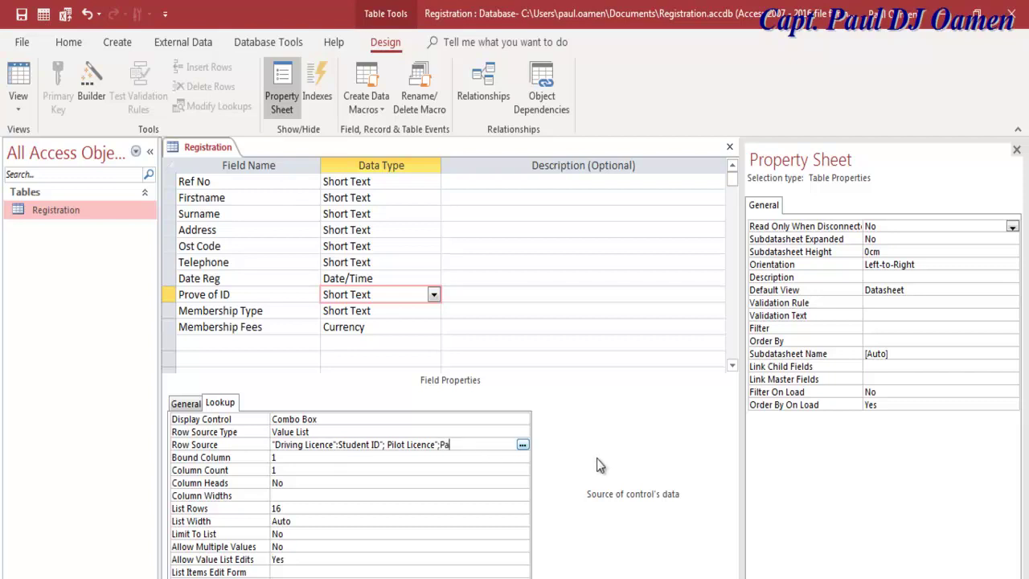
text(ssport")
click(378, 310)
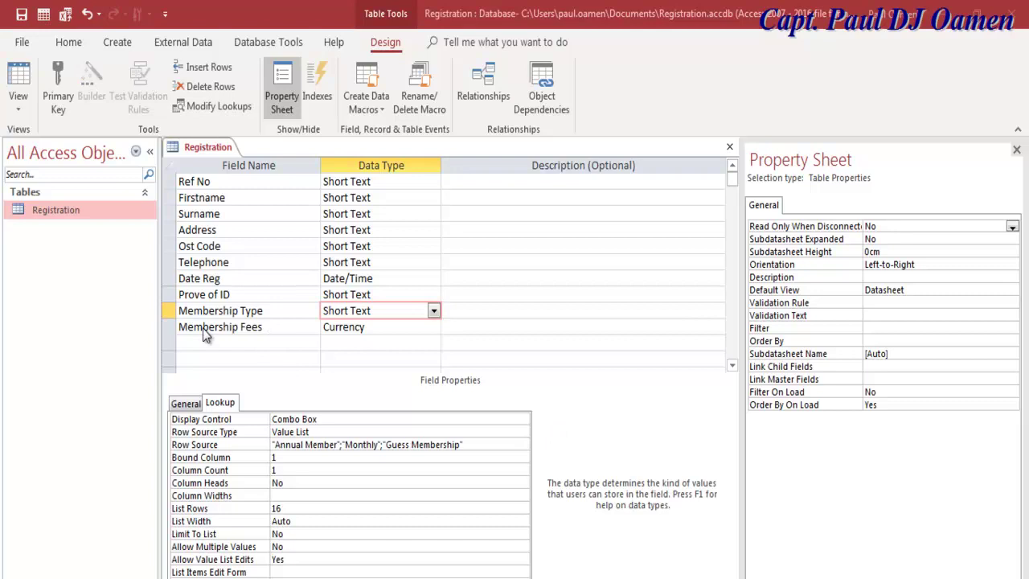
Step: Enter 45 as the Membership Fees default value and close the property sheet
click(304, 335)
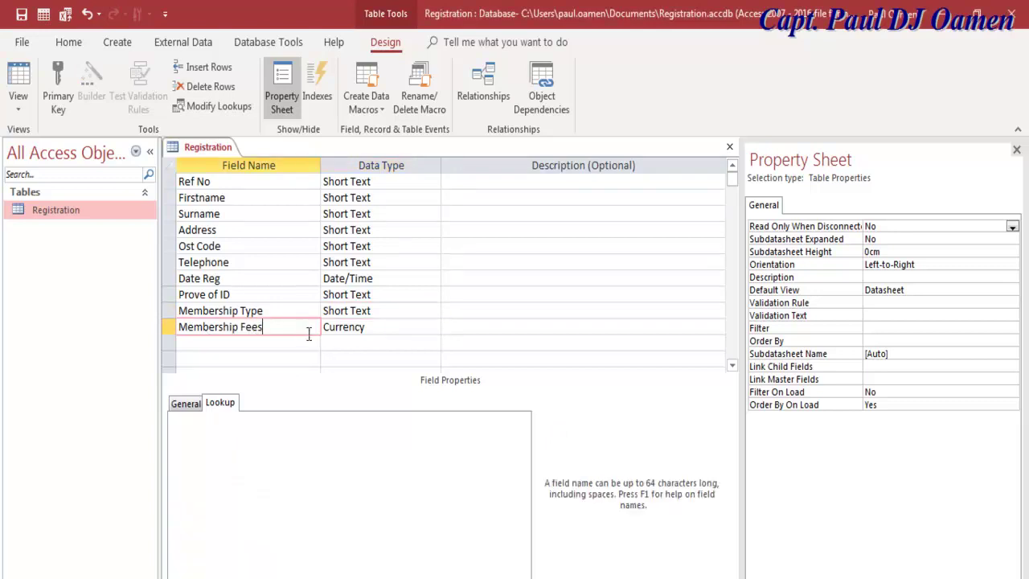
click(197, 405)
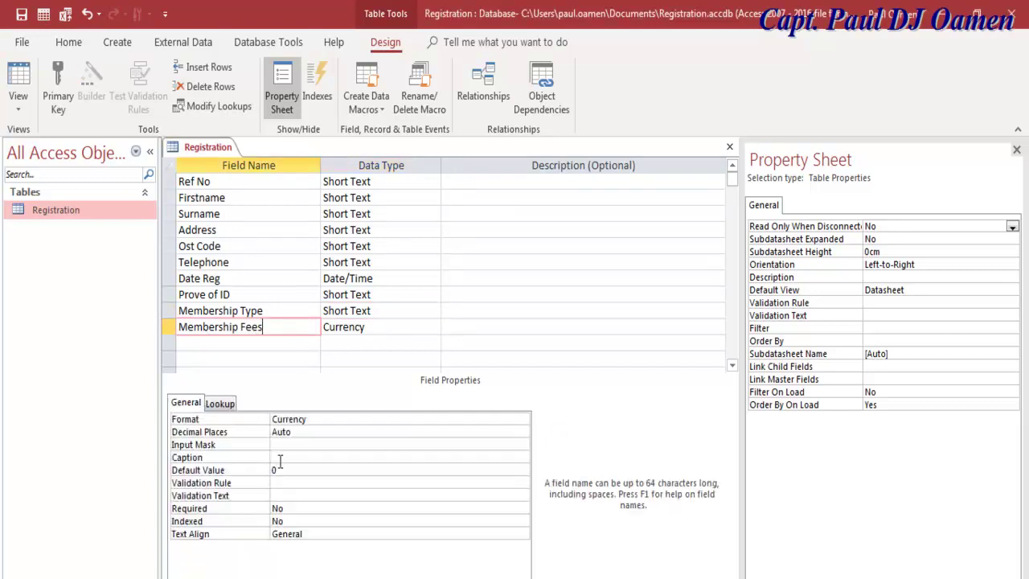
click(394, 328)
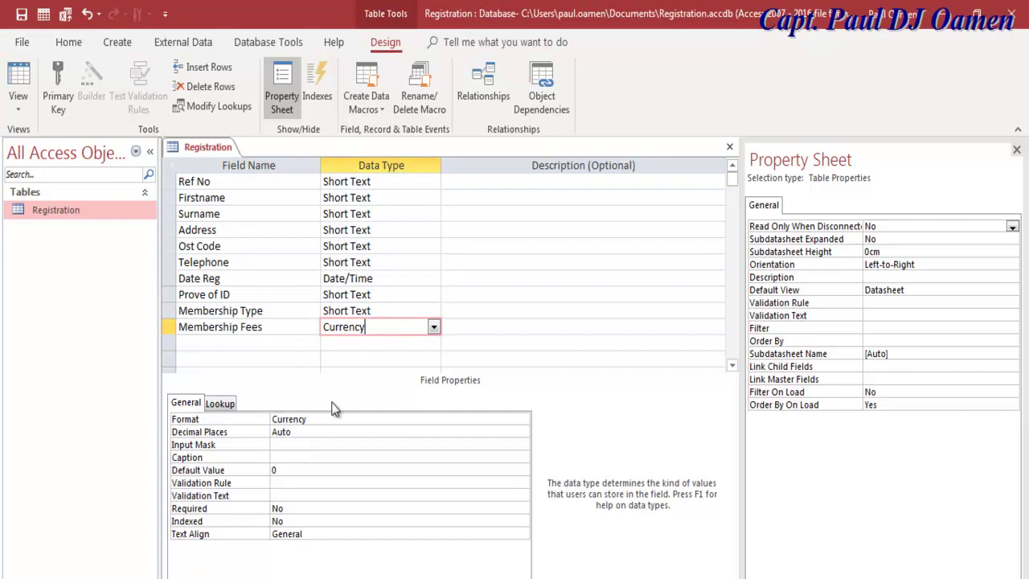
click(219, 403)
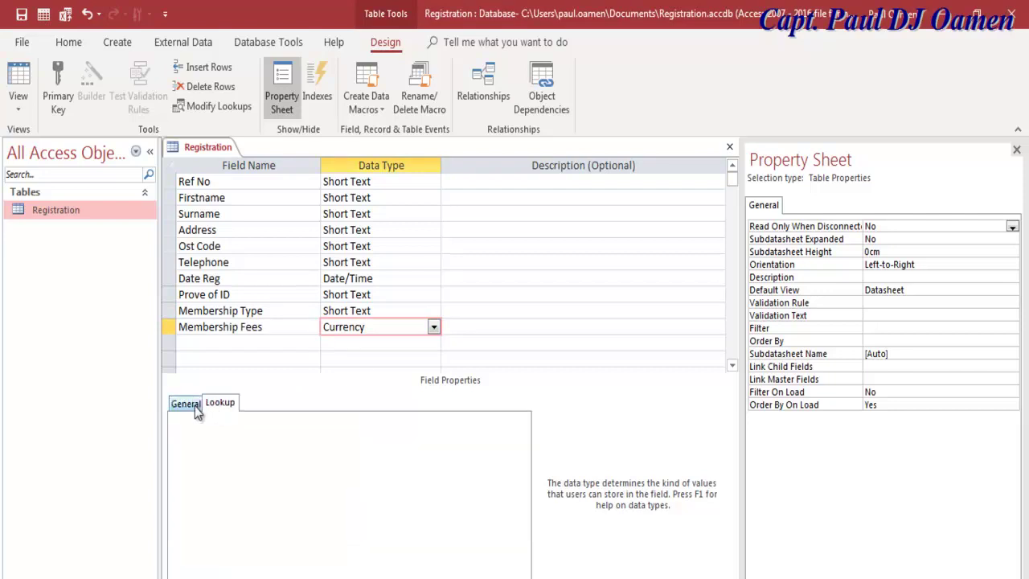
click(195, 404)
click(282, 471)
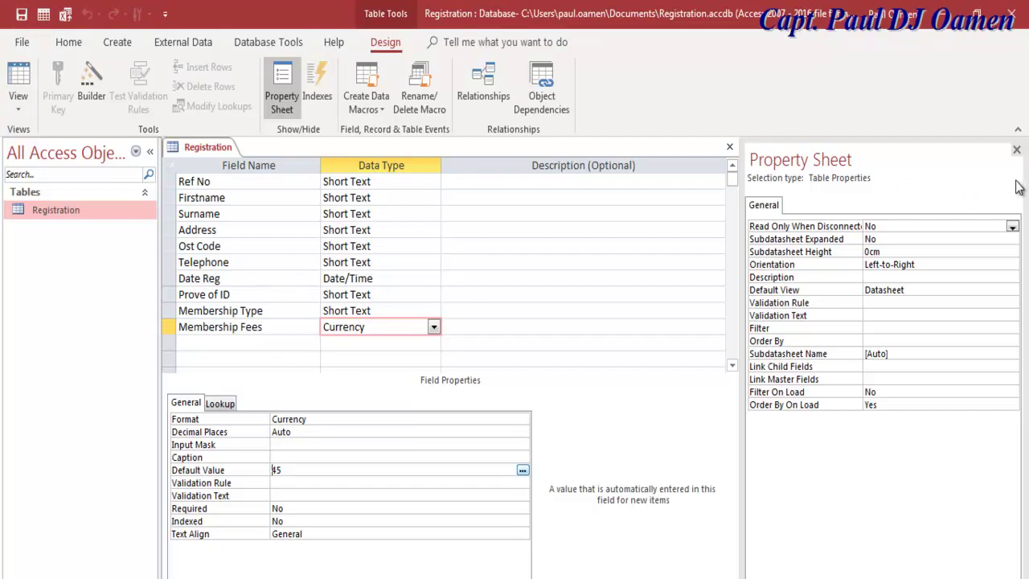
click(1016, 149)
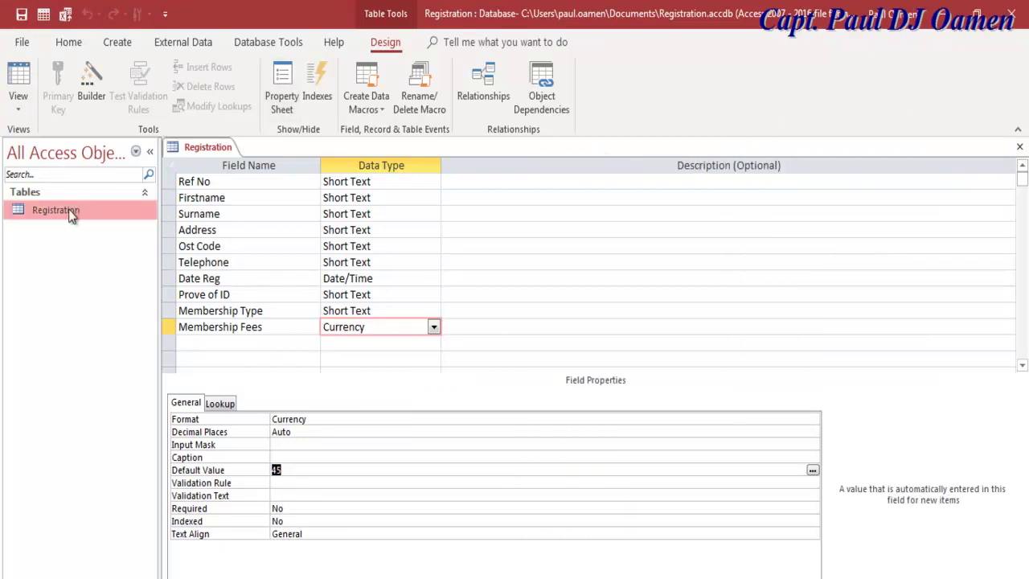
Step: Close the design, open the Registration datasheet to check the £45.00 default, then close it
click(1020, 150)
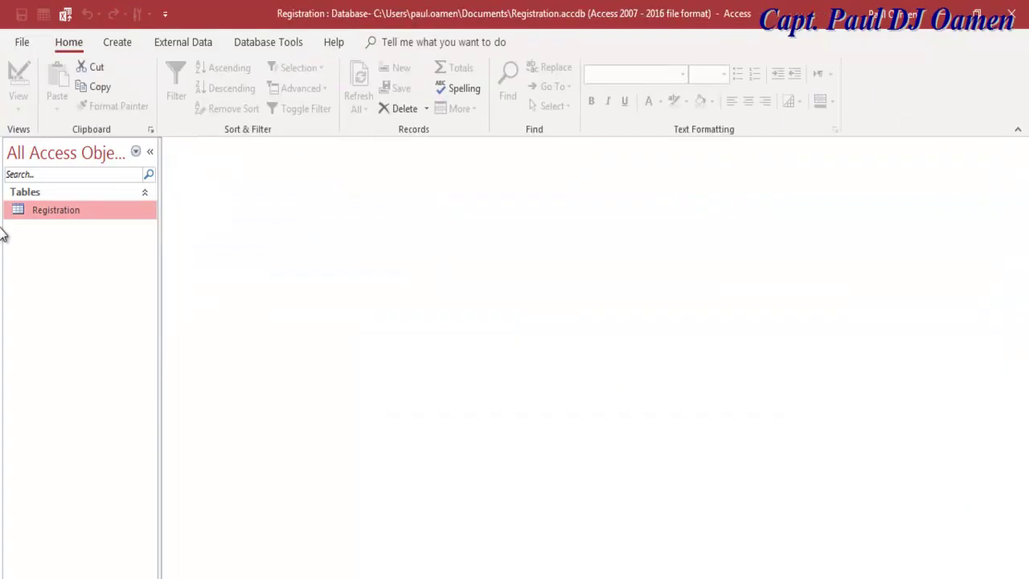
double_click(44, 207)
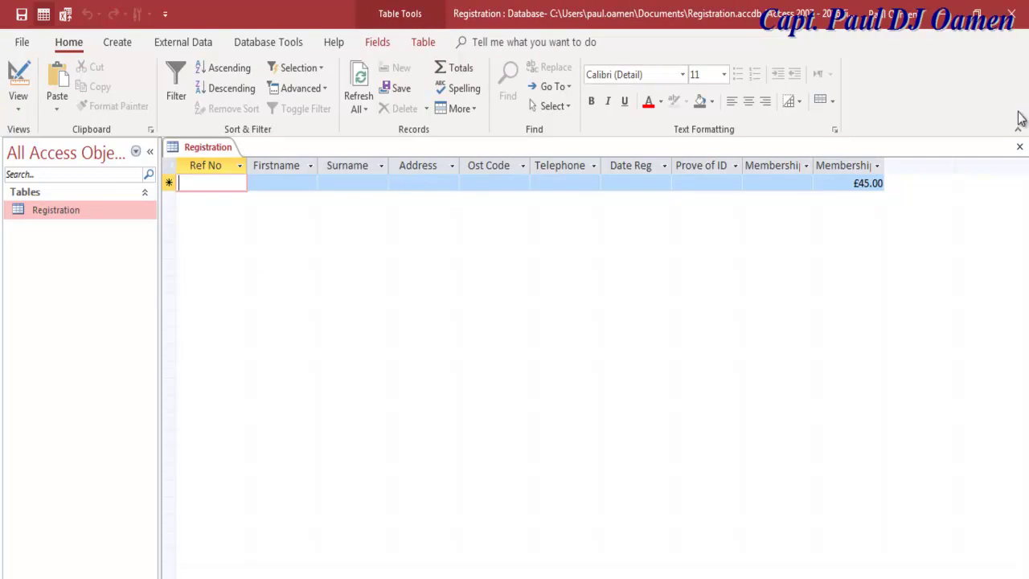
click(1019, 148)
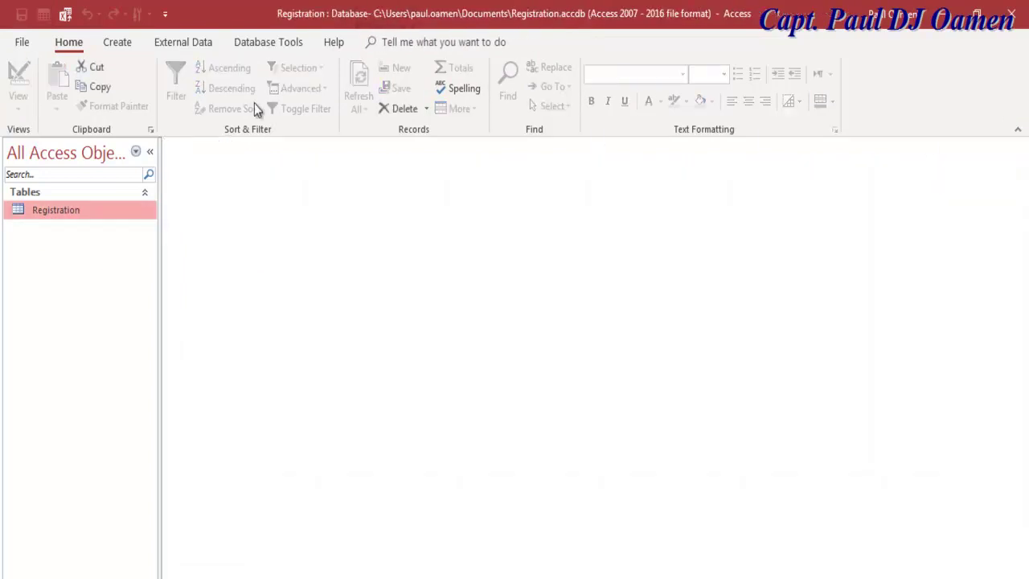
click(117, 43)
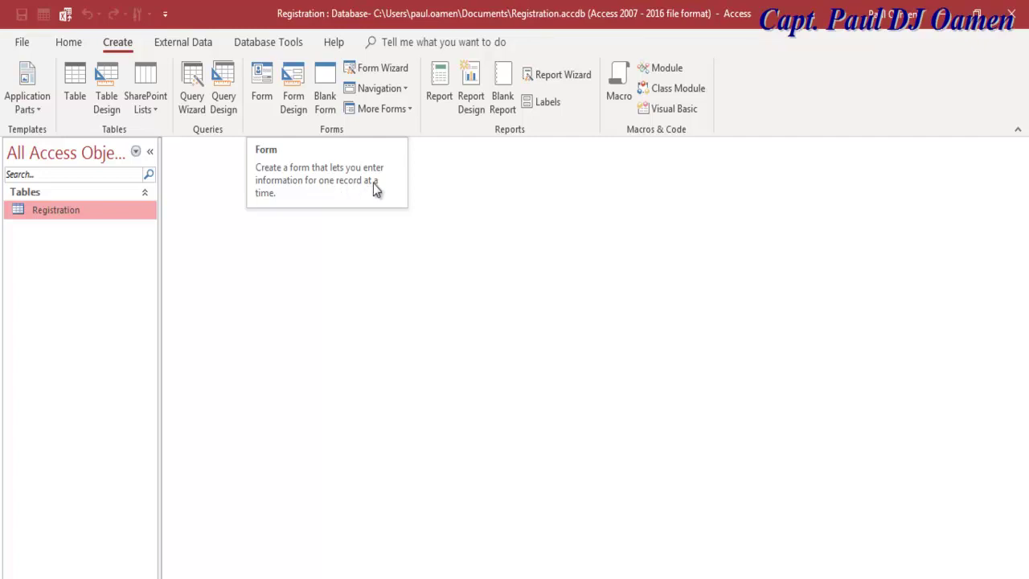
Step: Create a form from the Registration table and switch it to Design View
click(262, 79)
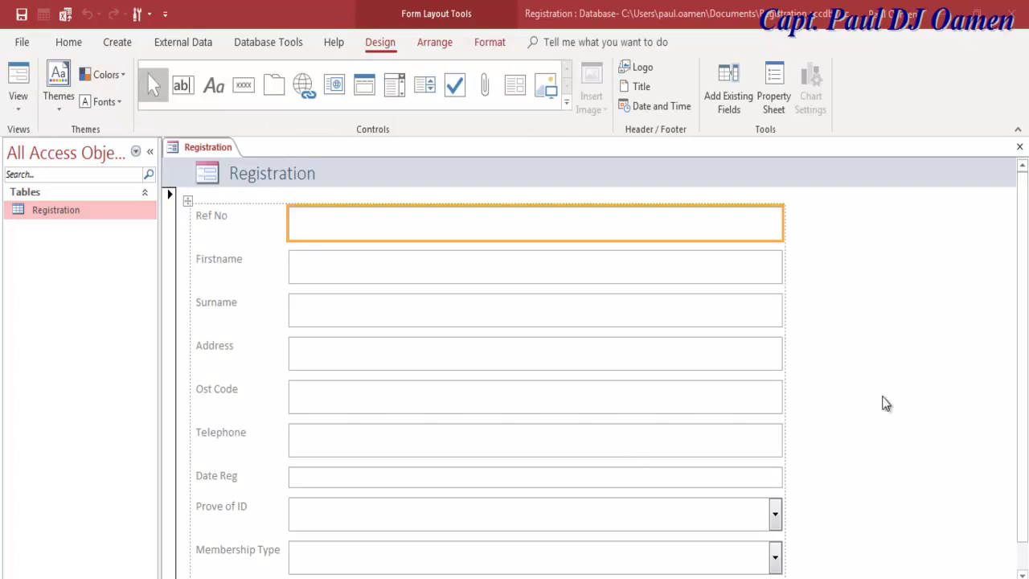
drag(1025, 418, 1025, 460)
right_click(175, 152)
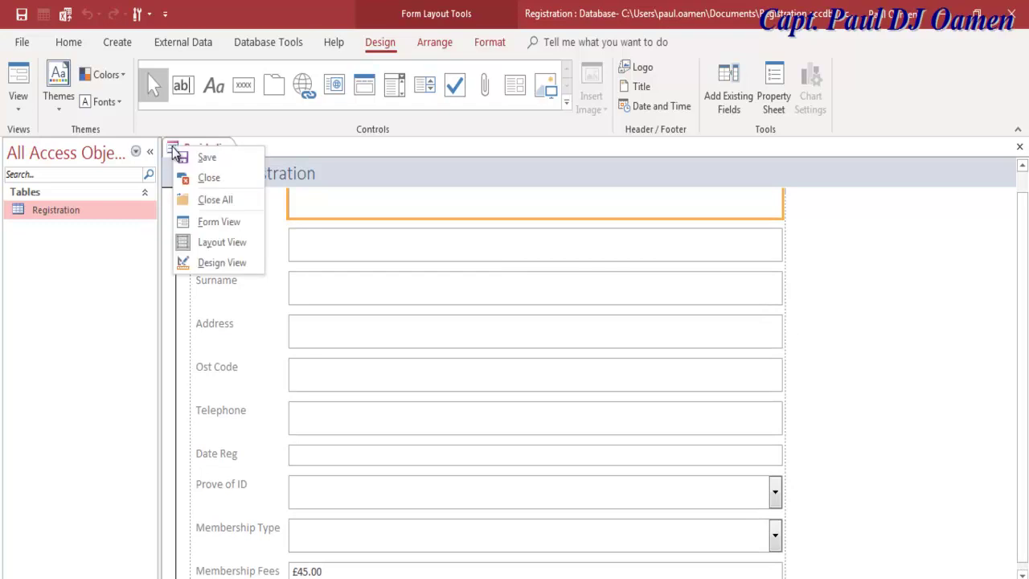
click(222, 264)
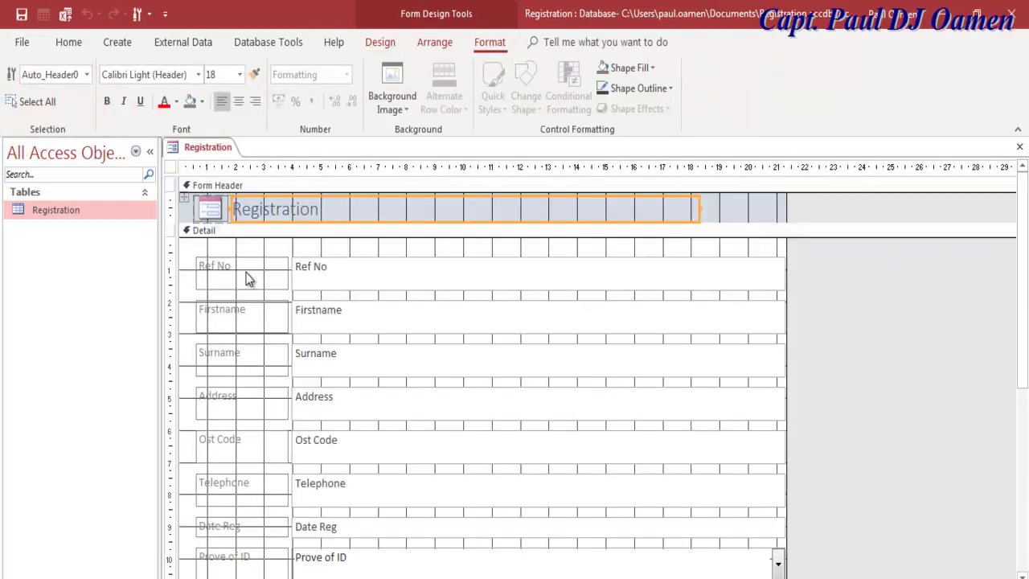
Step: Select all ten field boxes, Ref No through Membership Fees, and make them narrower
click(753, 268)
click(725, 315)
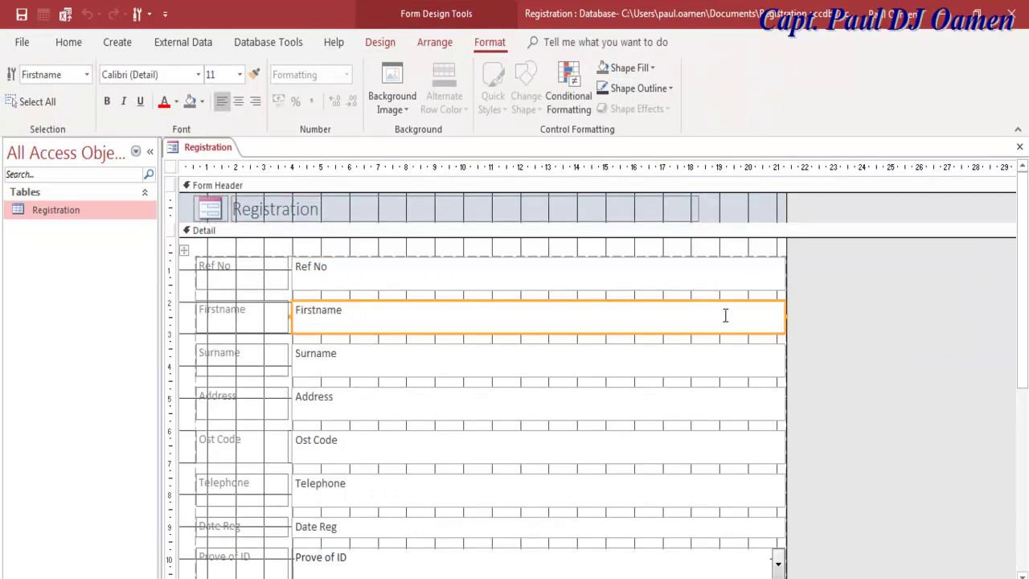
click(745, 267)
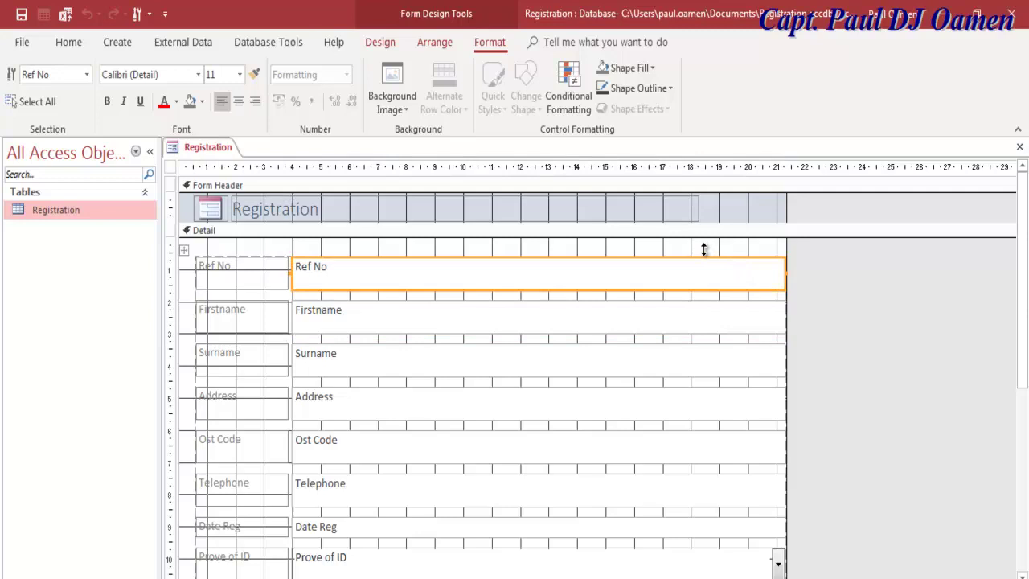
shift+click(707, 317)
shift+click(715, 361)
shift+click(725, 405)
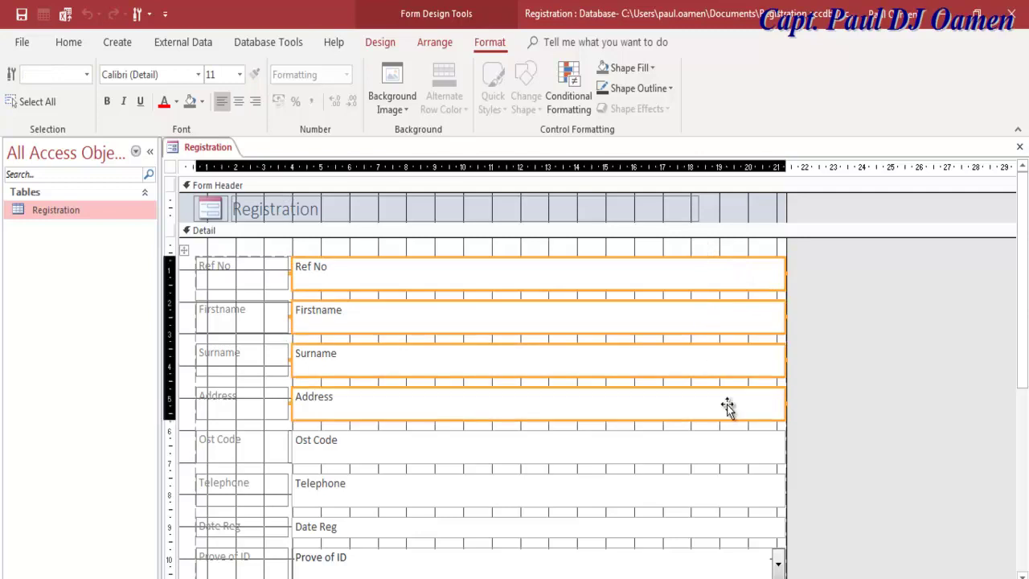
shift+click(738, 446)
shift+click(745, 487)
shift+click(746, 534)
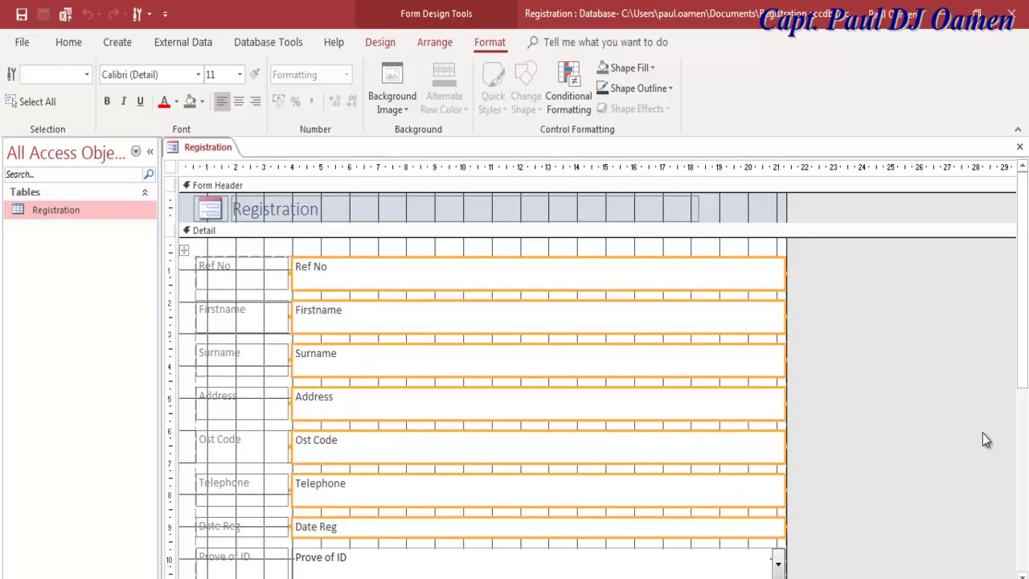
drag(1021, 366, 962, 459)
shift+click(740, 452)
shift+click(741, 483)
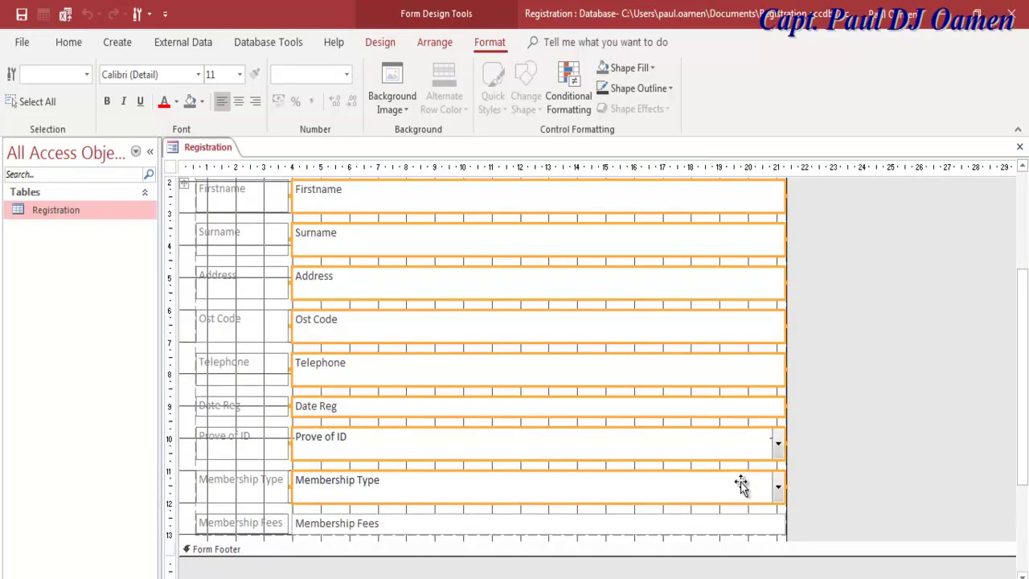
shift+click(739, 524)
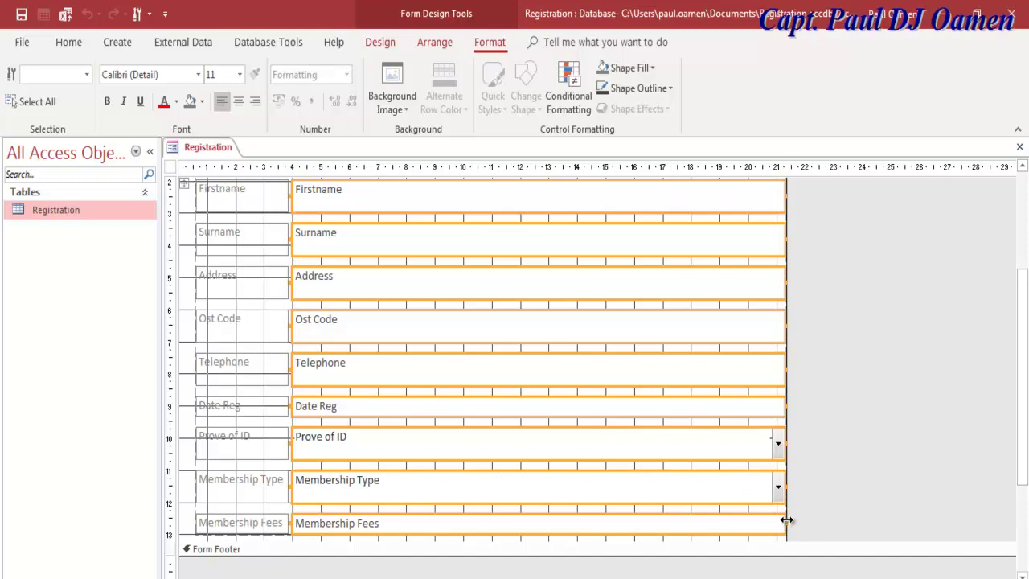
drag(787, 520, 636, 533)
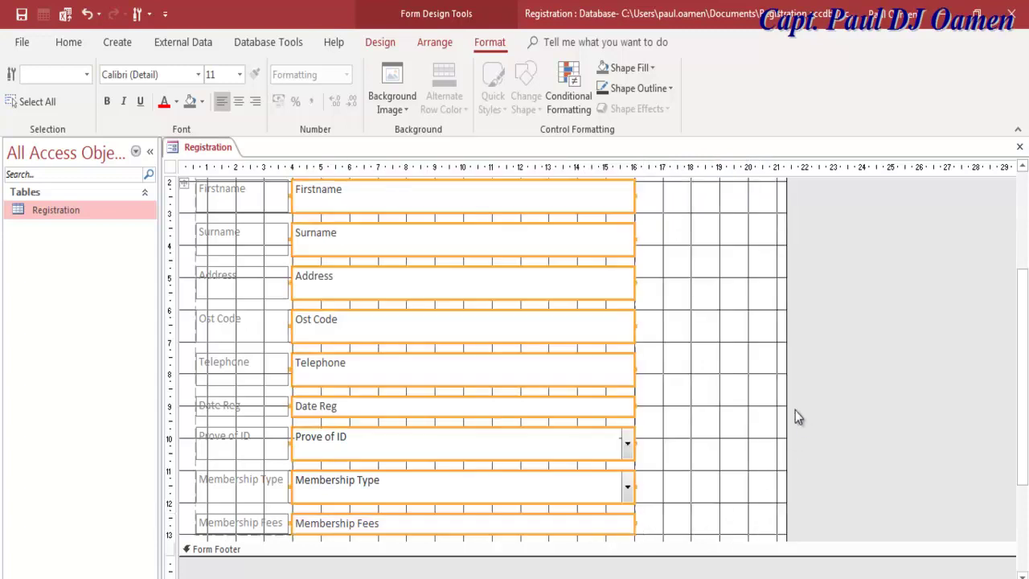
Step: Widen the form's design area and collapse the Navigation Pane for more room
drag(783, 400, 961, 381)
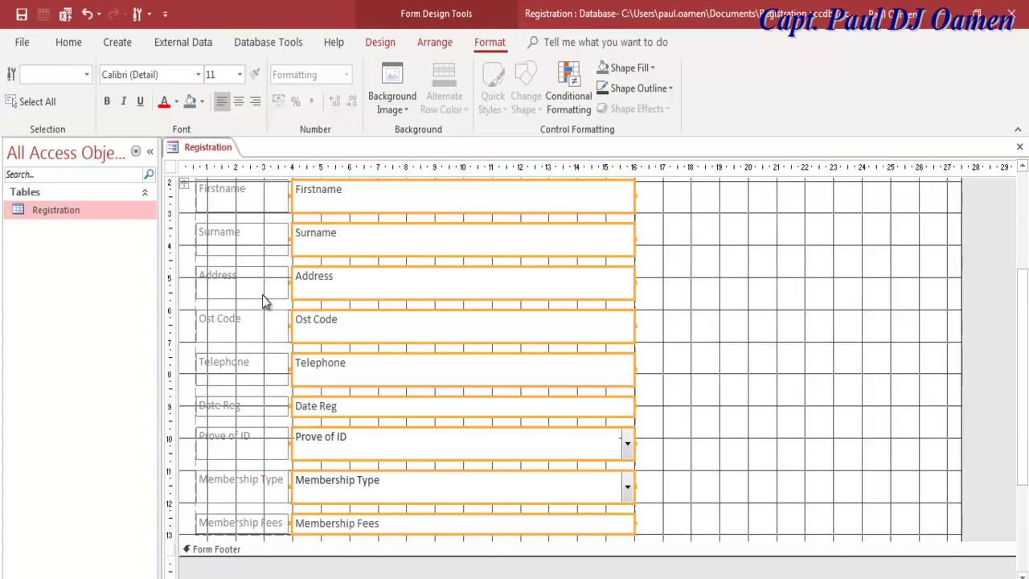
click(151, 153)
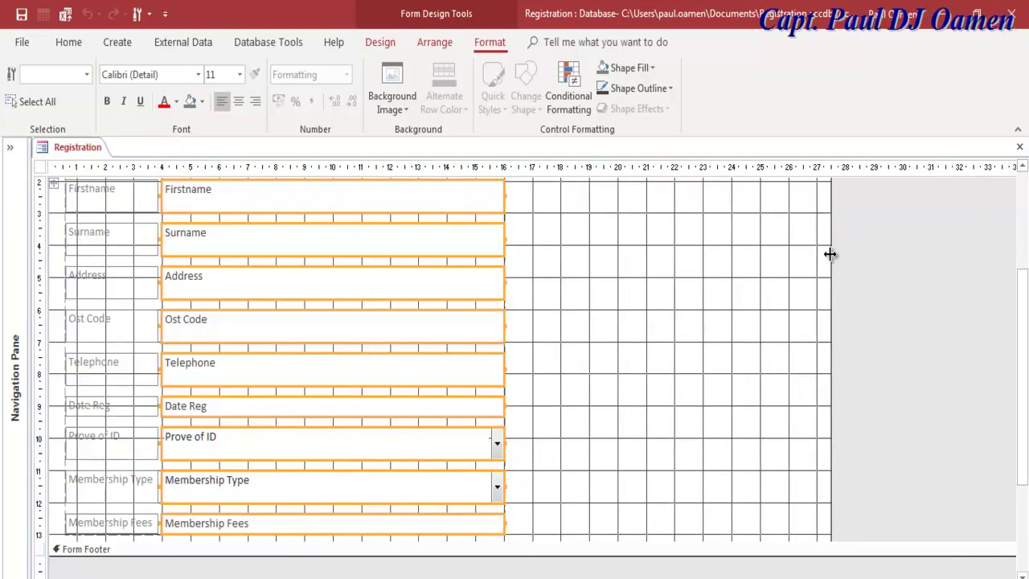
drag(829, 254, 983, 252)
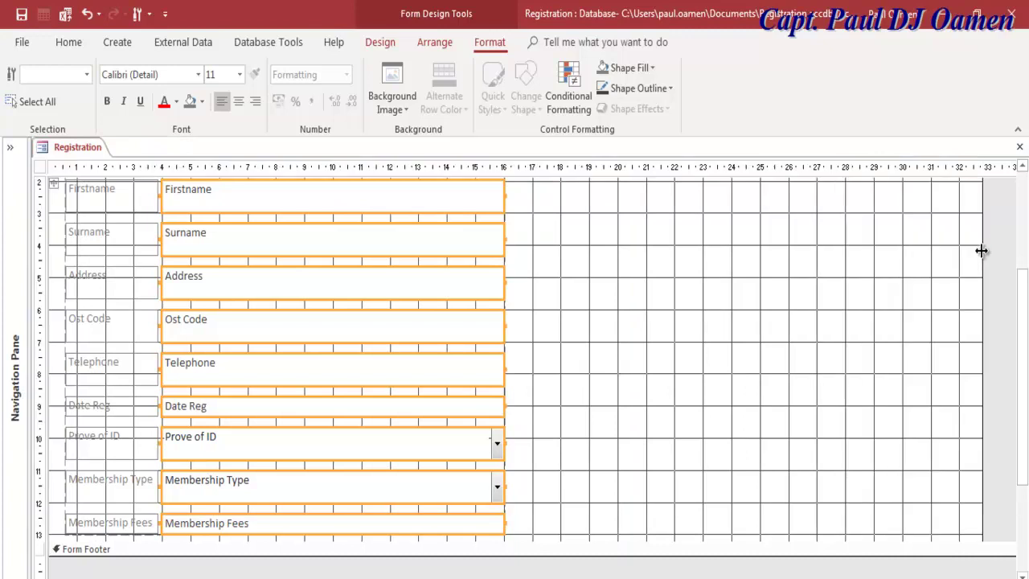
click(573, 294)
scroll(1027, 326, up, 2)
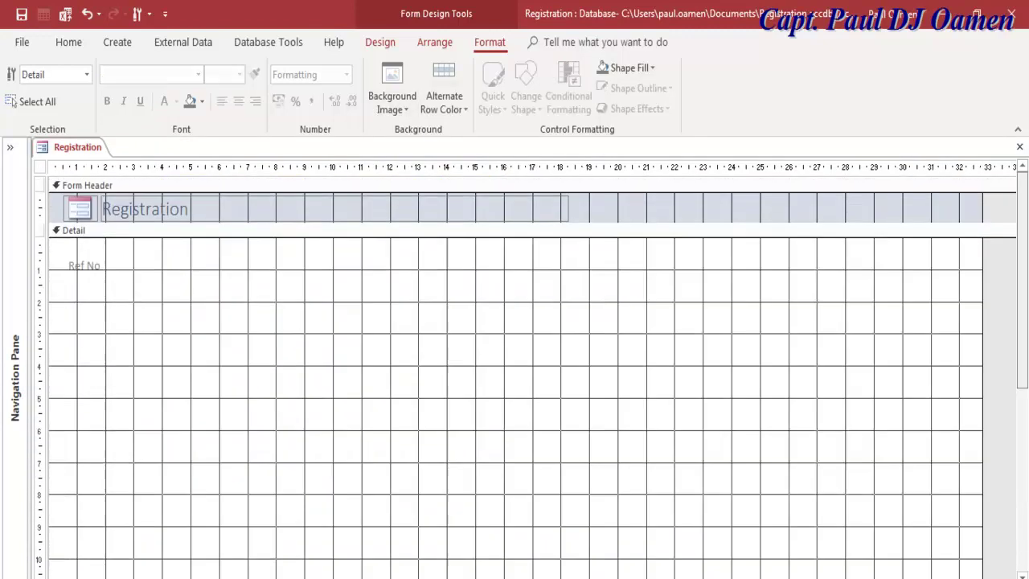
Step: Draw a list box to the right of the form's fields, cancelling its setup wizard
click(388, 43)
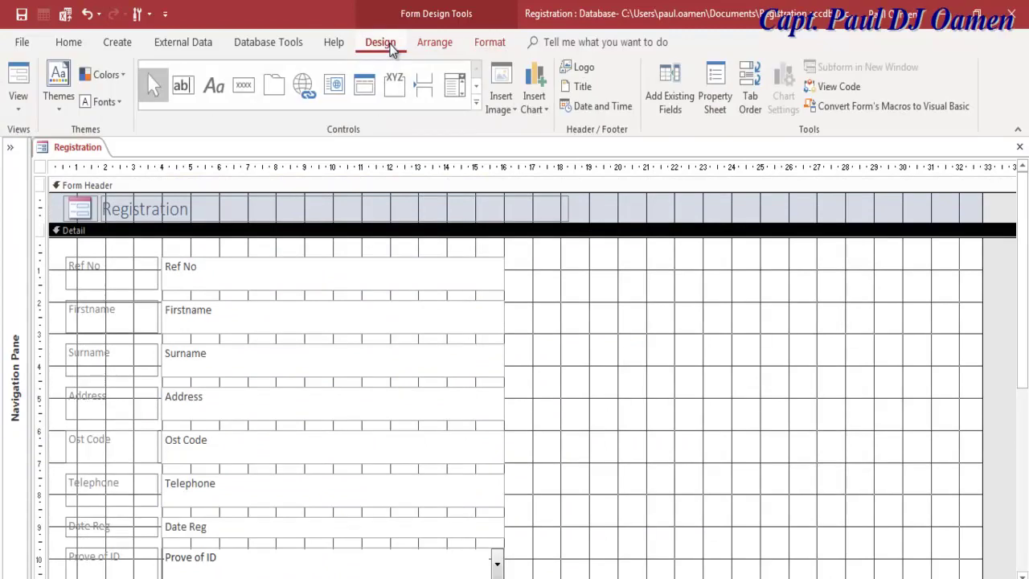
click(475, 105)
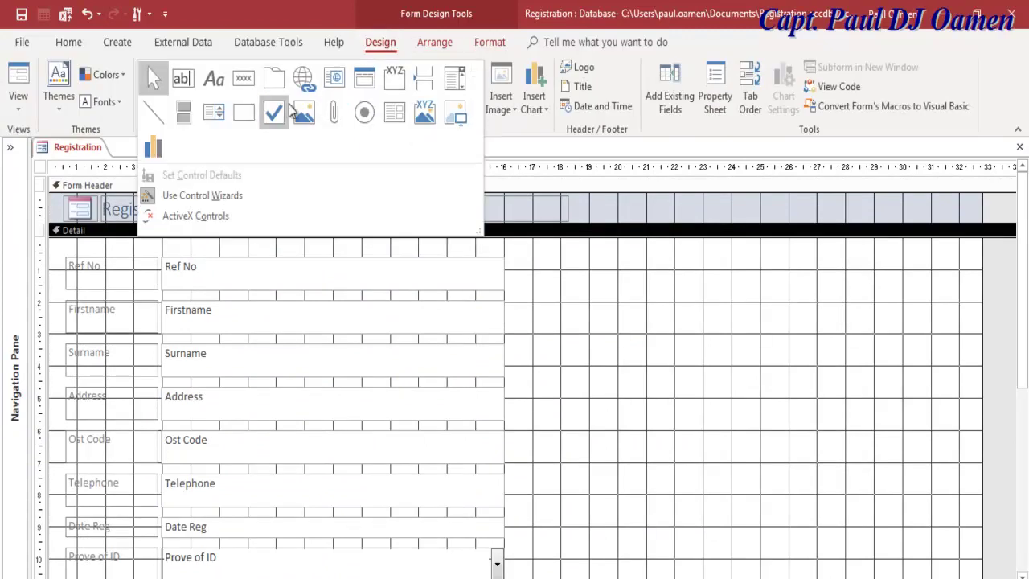
click(213, 113)
drag(510, 257, 975, 555)
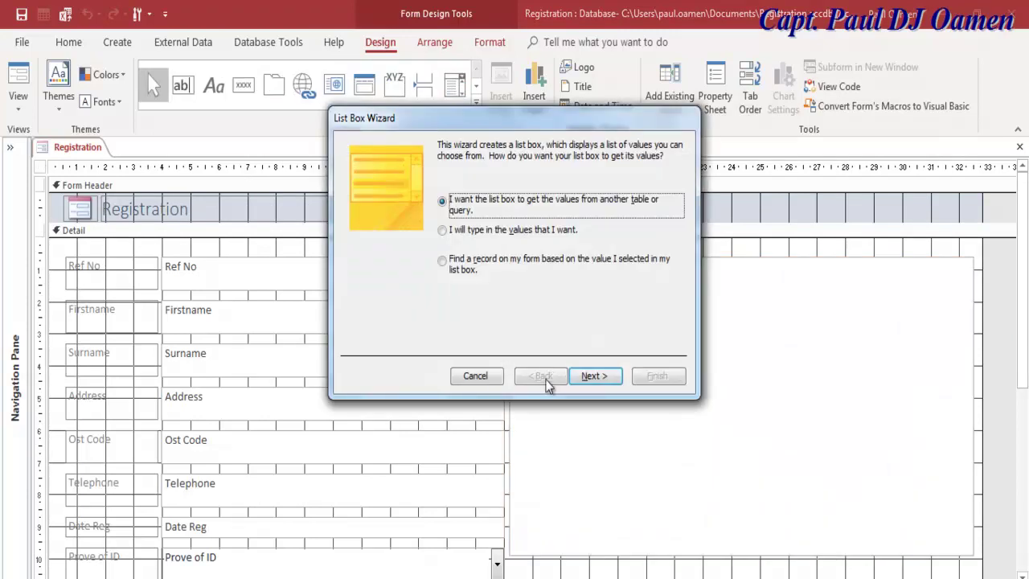
click(481, 377)
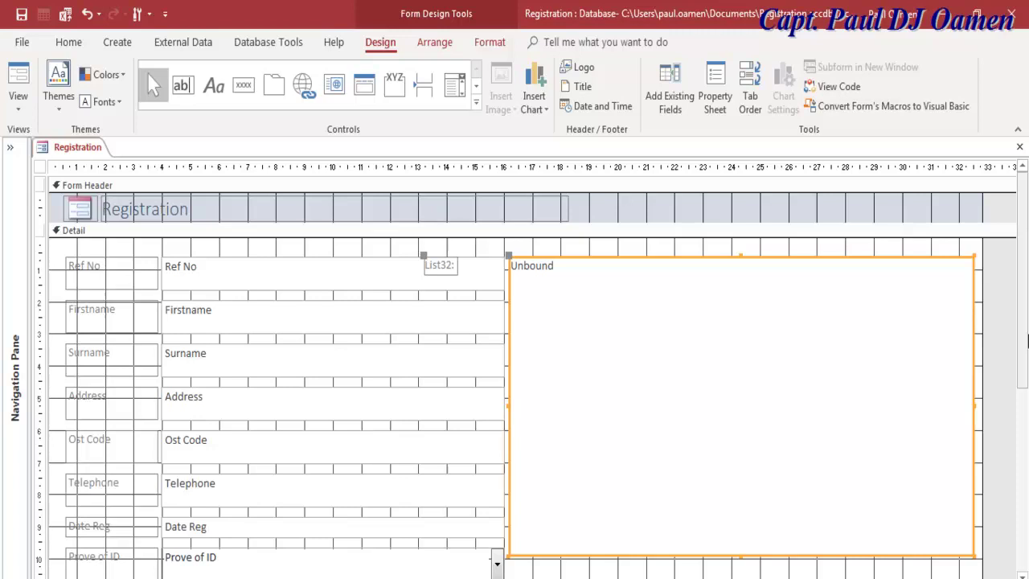
Step: Drag the list box's bottom edge down to make it taller
scroll(725, 397, down, 3)
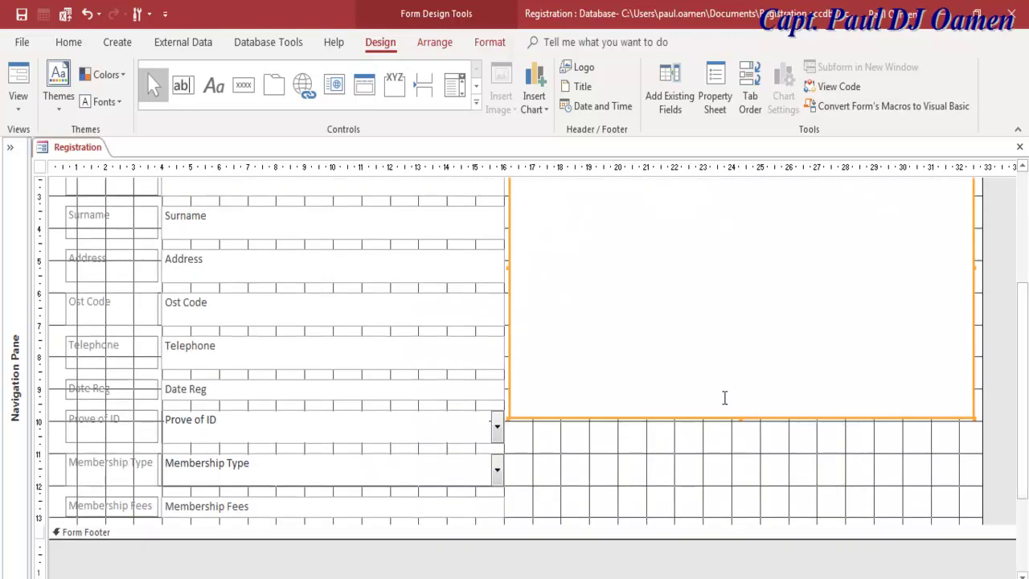
mouse_move(743, 417)
mouse_down()
mouse_move(744, 436)
mouse_move(745, 411)
mouse_up()
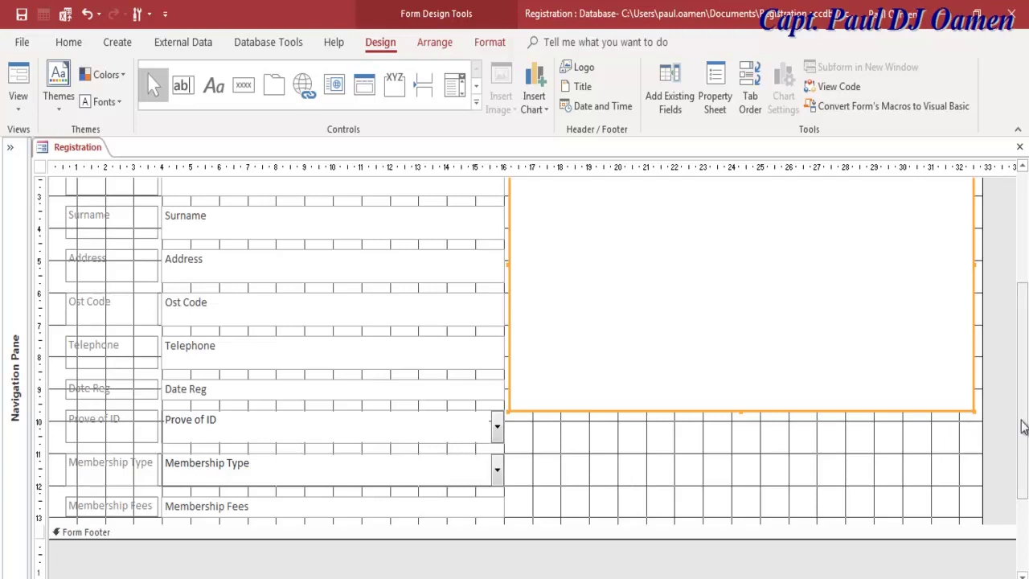
drag(1019, 424, 1019, 463)
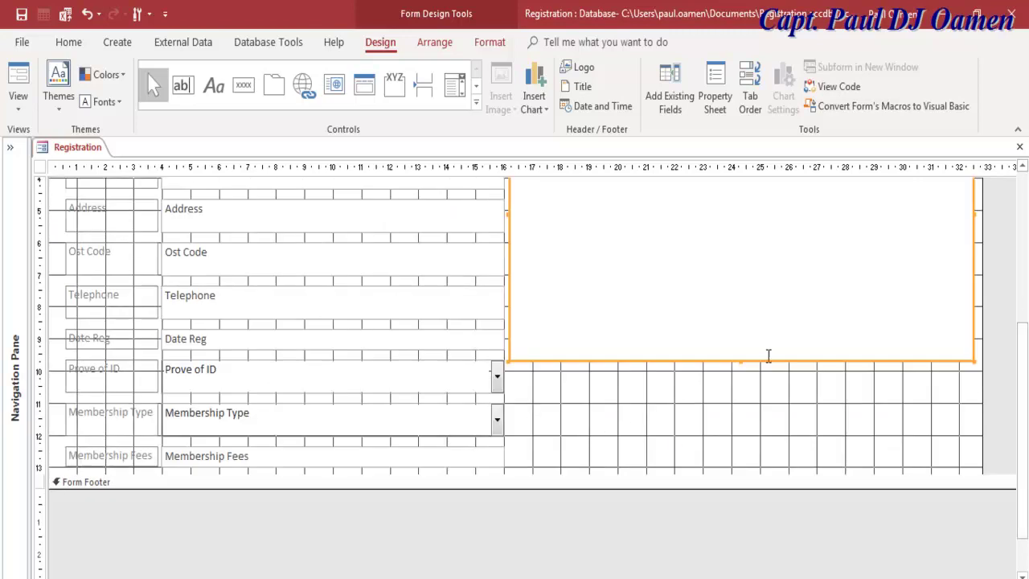
drag(742, 362, 742, 390)
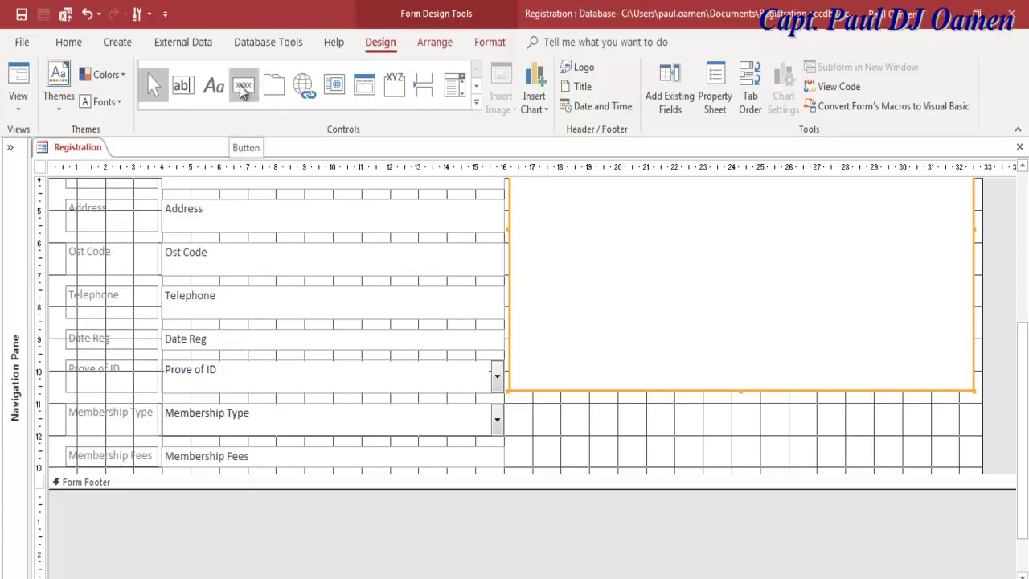
Step: Add a text-captioned Go To Next Record button below the list box, named cmdNext
click(519, 414)
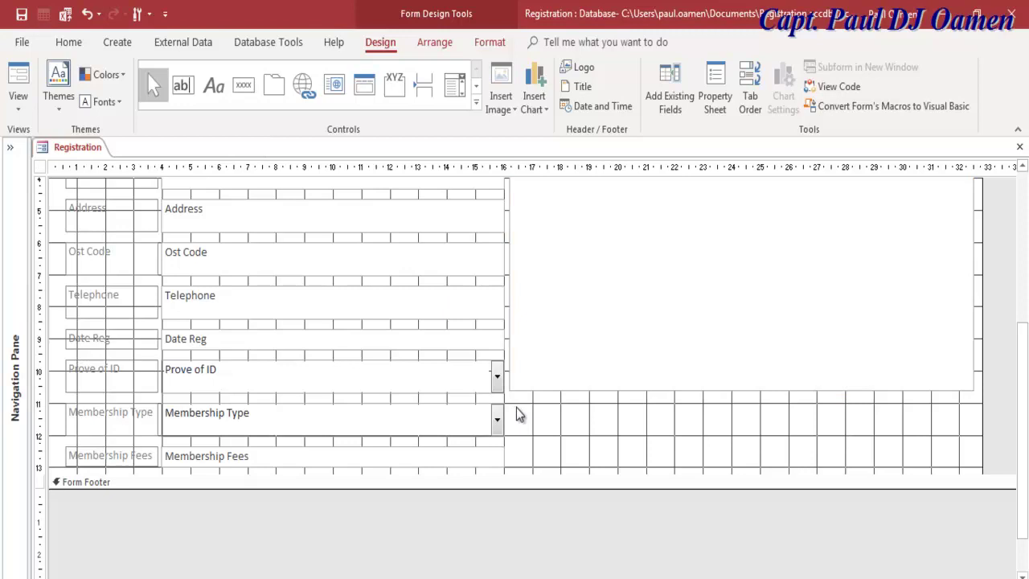
click(239, 94)
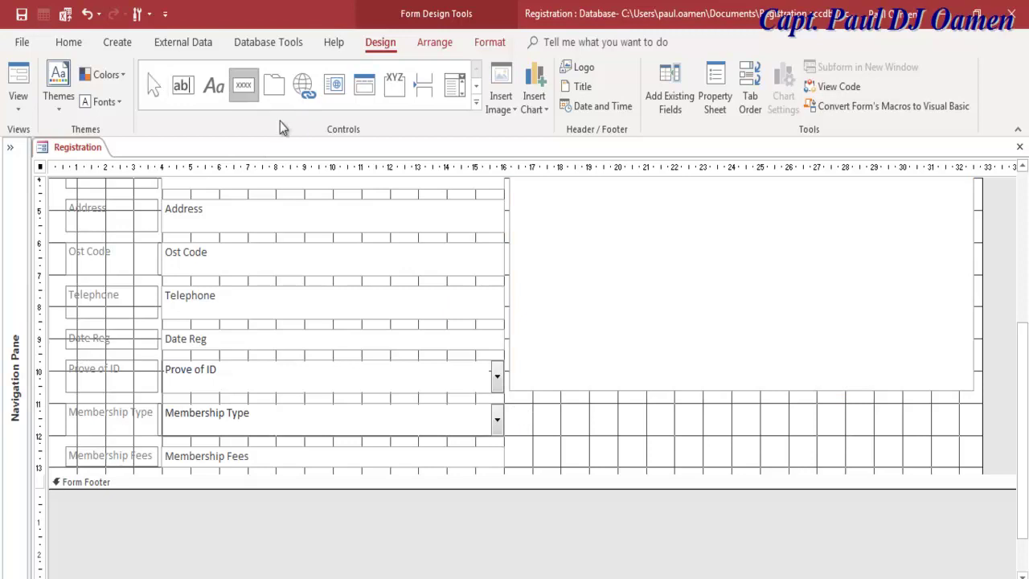
drag(515, 410, 600, 447)
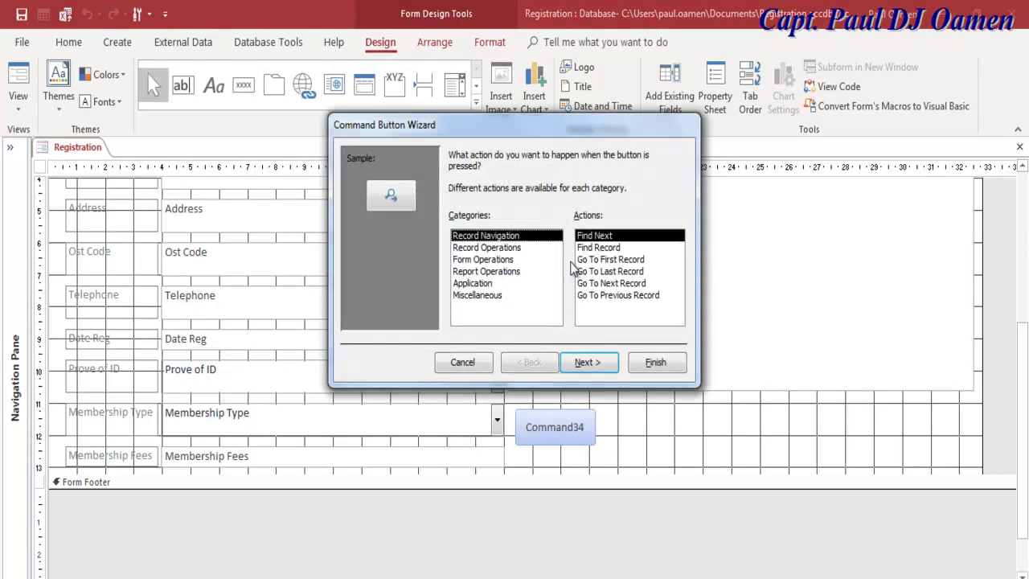
click(626, 285)
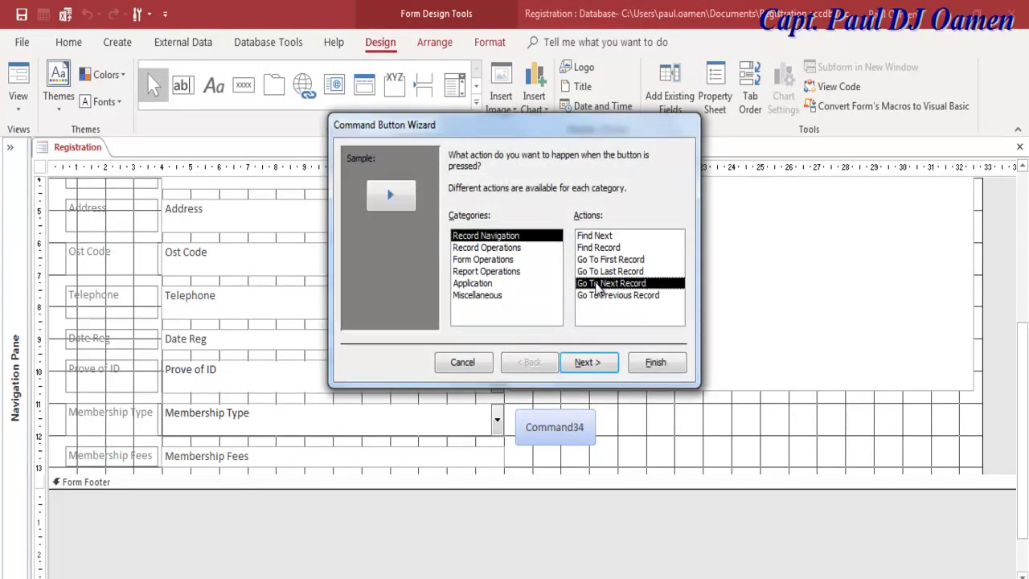
click(580, 366)
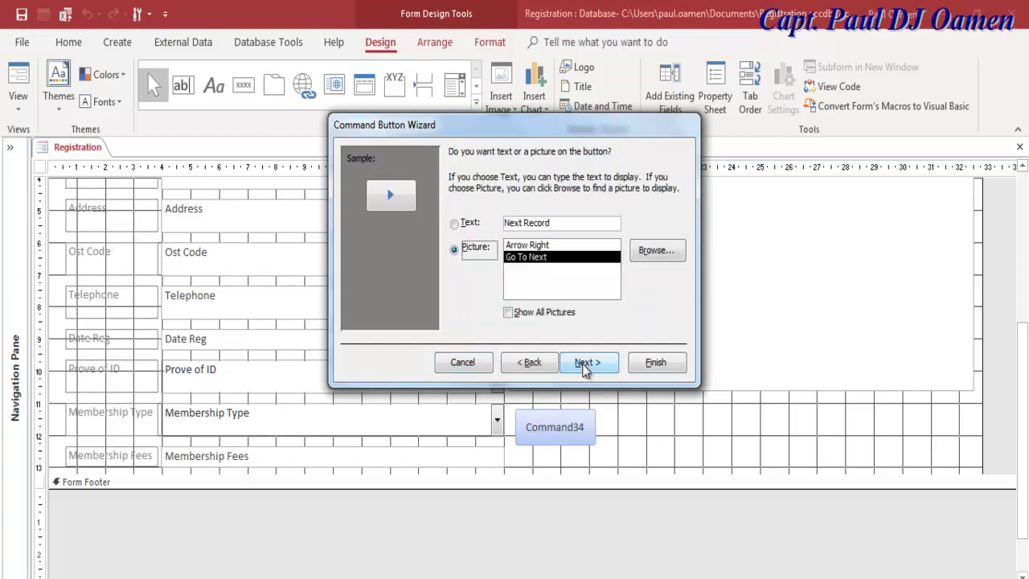
click(457, 225)
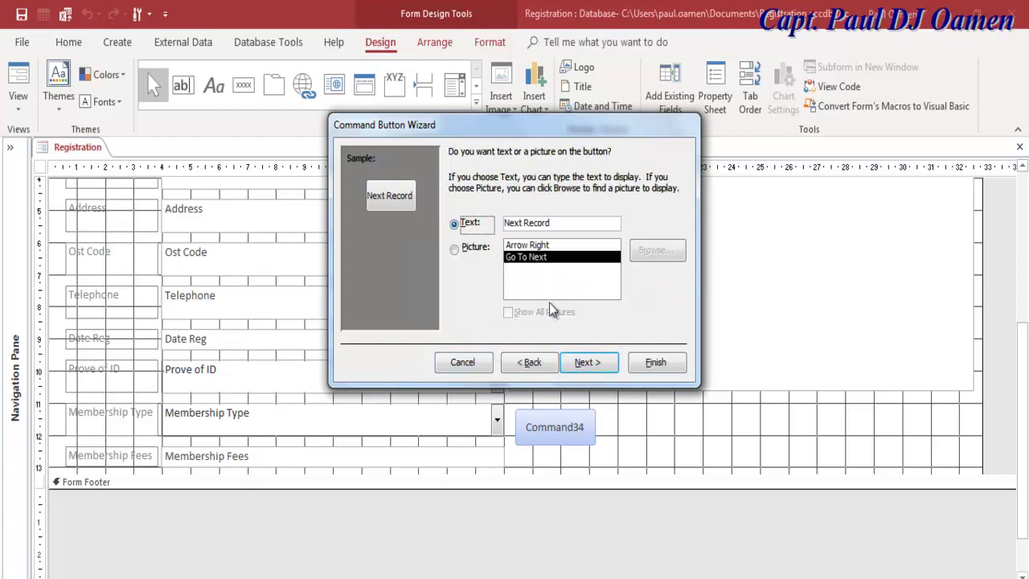
click(587, 363)
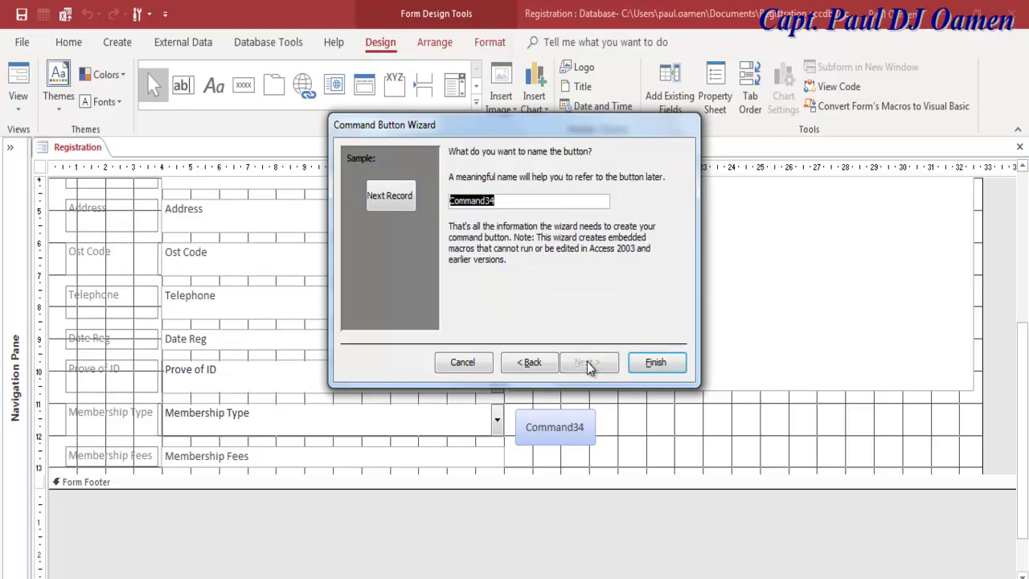
text(cmdNext)
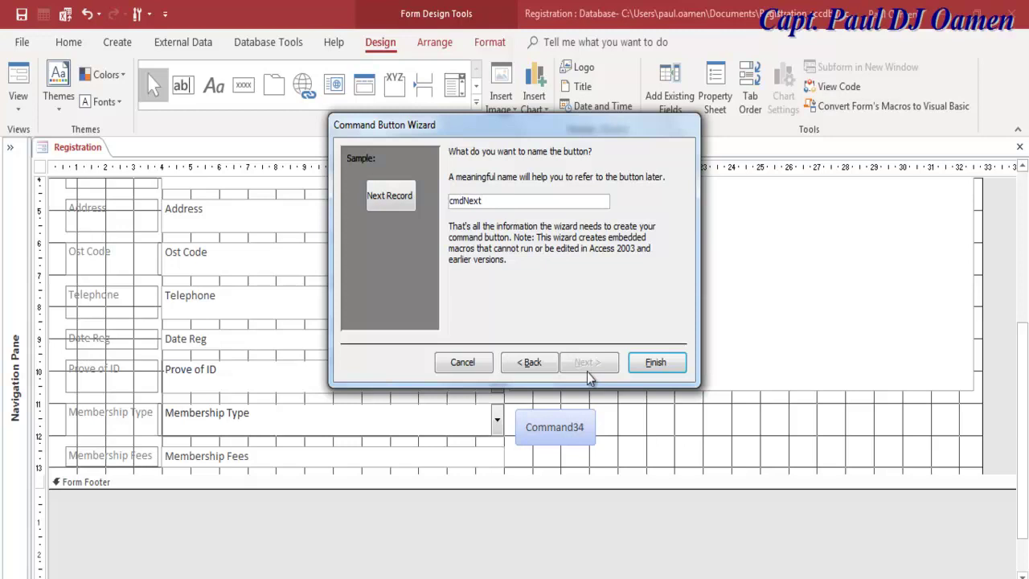
click(653, 365)
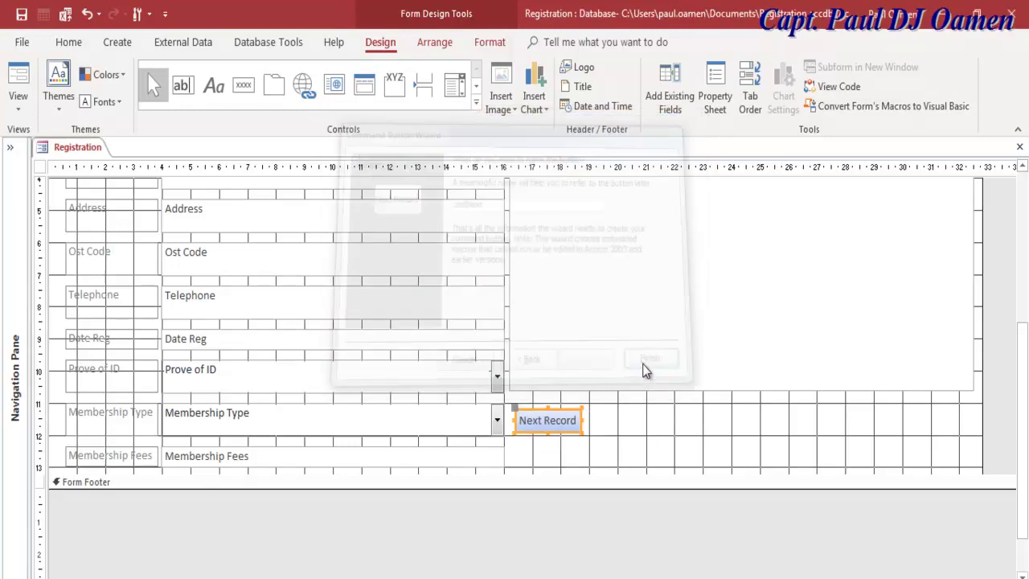
Step: Add a text-captioned Go To Previous Record button beside Next Record, named cmdPrevious
click(244, 85)
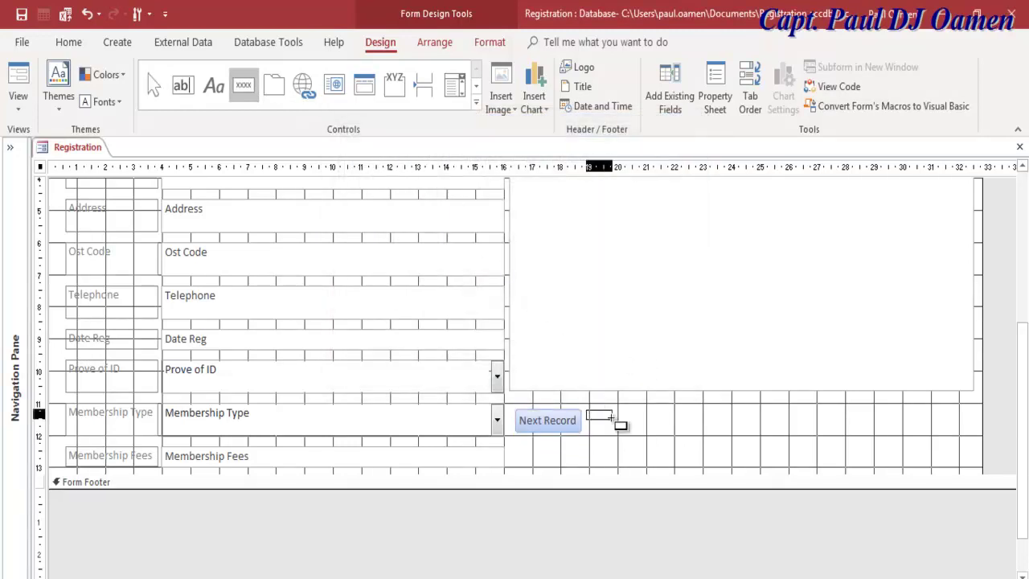
drag(611, 417, 657, 438)
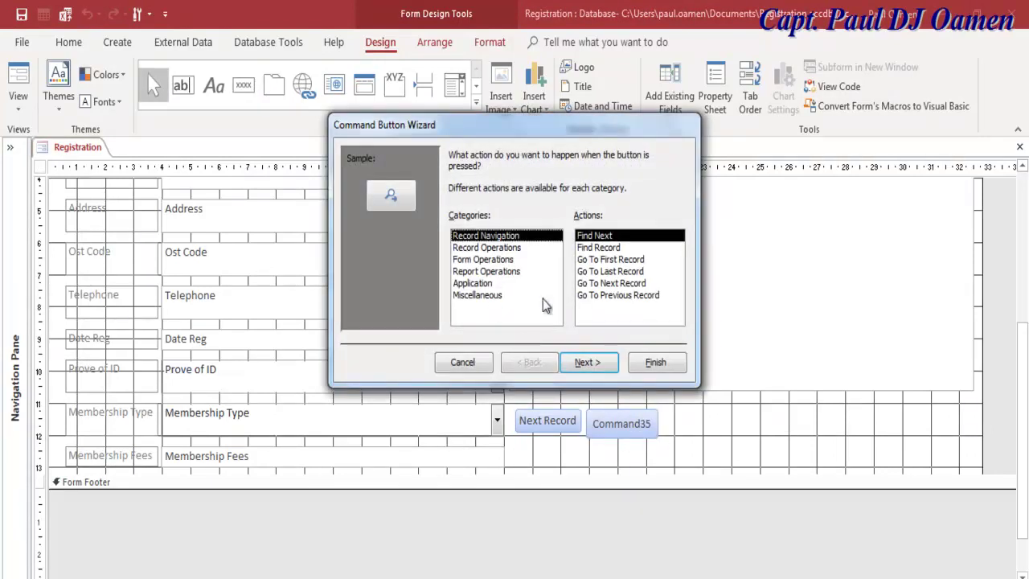
click(620, 295)
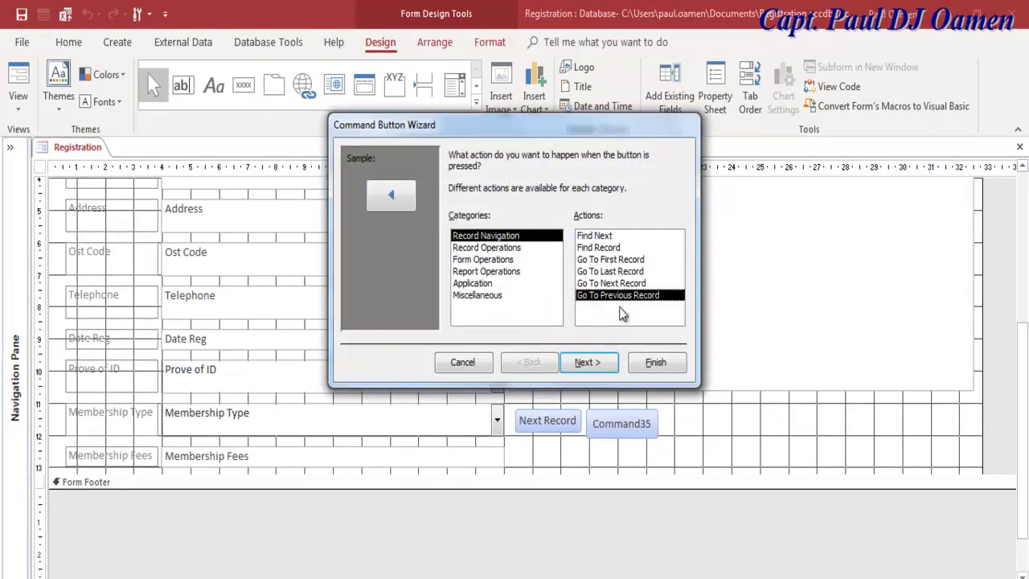
click(585, 363)
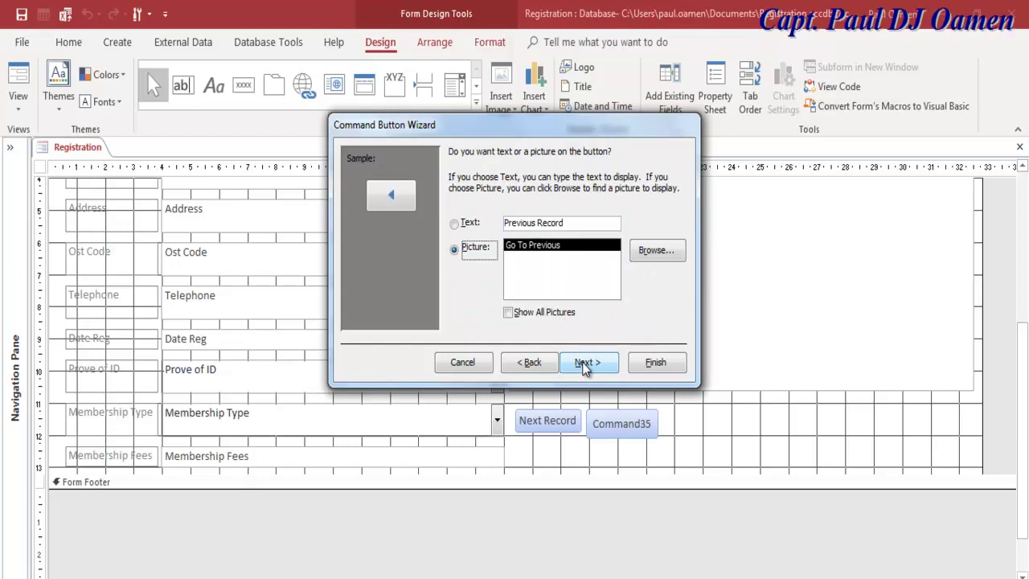
drag(538, 226, 505, 224)
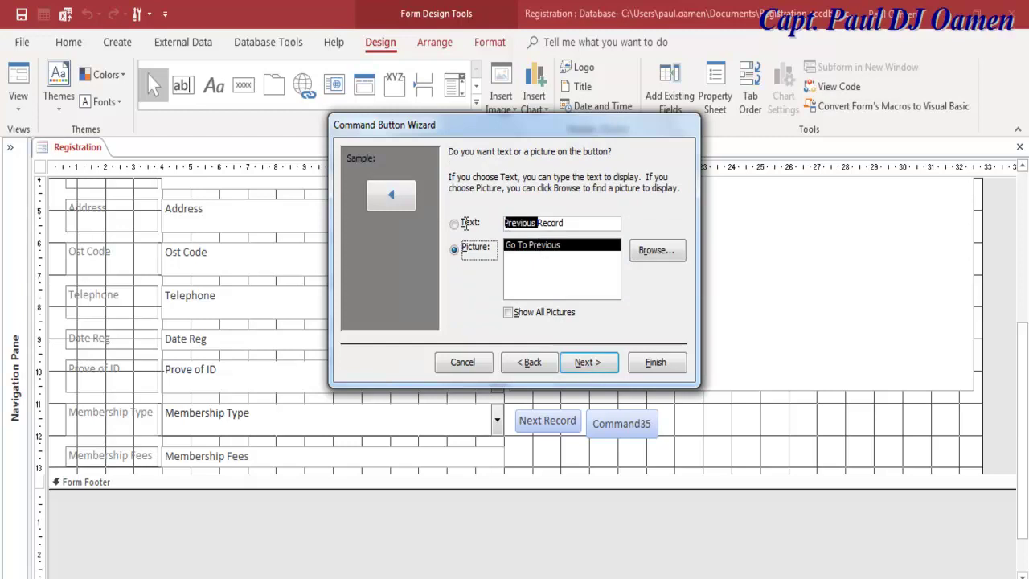
click(586, 362)
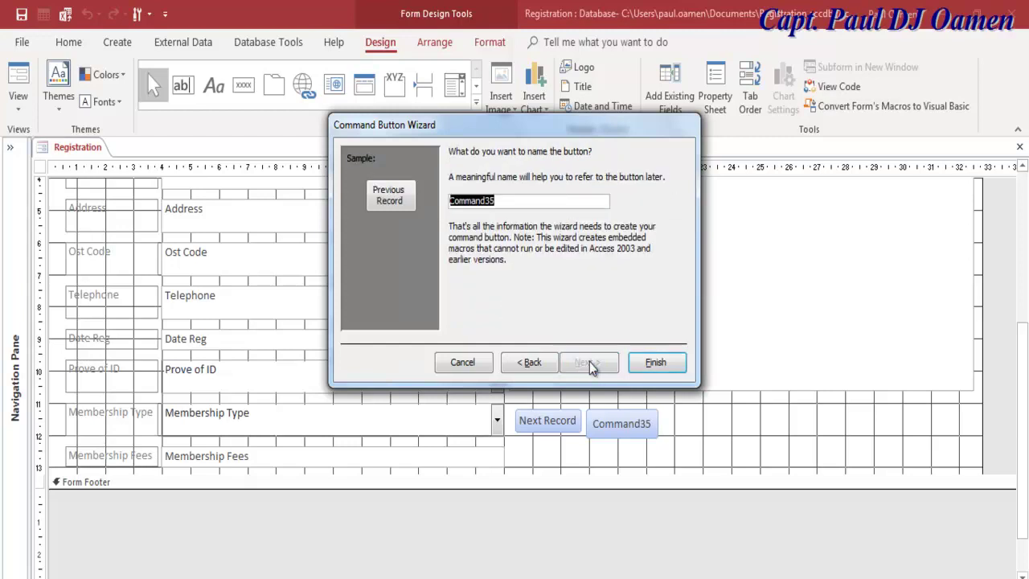
text(cmdPrevious)
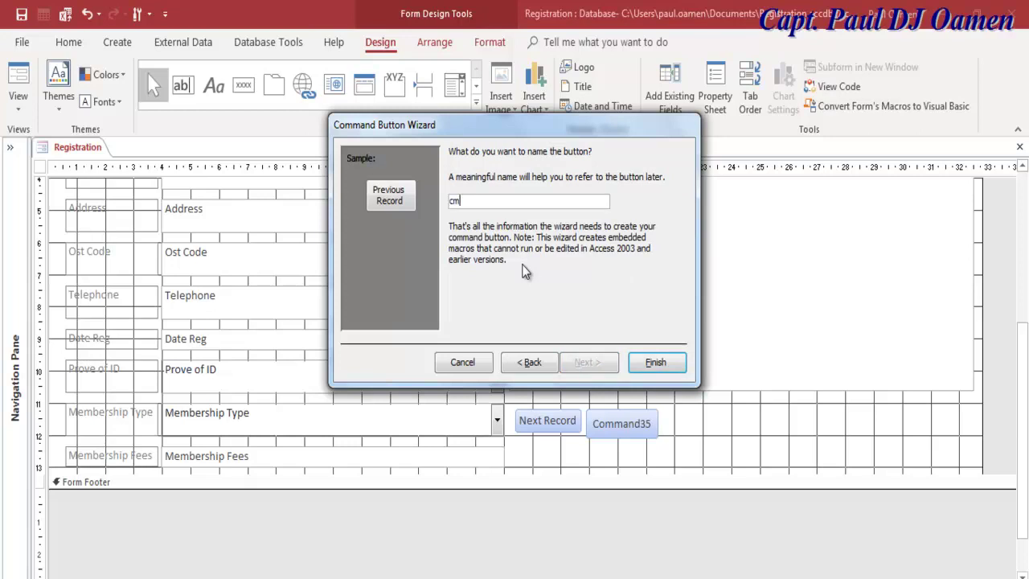
click(656, 362)
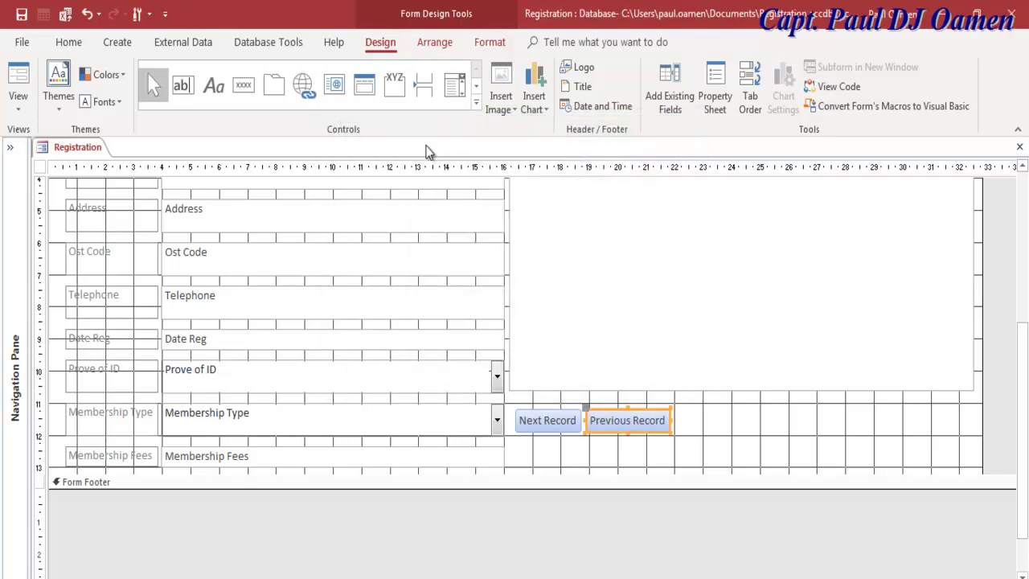
Step: Add a text-captioned Add New Record button right of Previous Record, named cmdAddNew
click(246, 91)
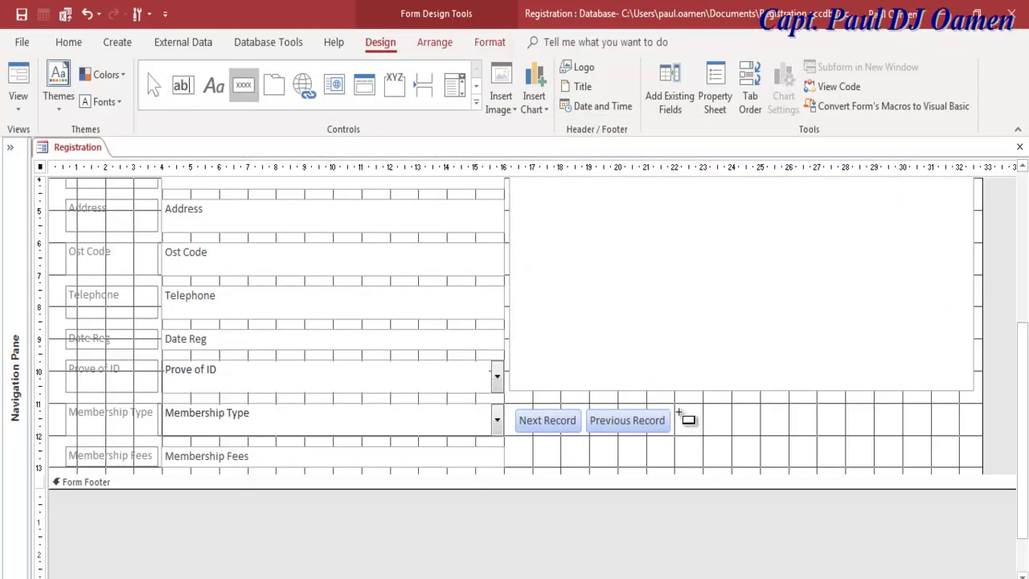
drag(680, 413, 755, 436)
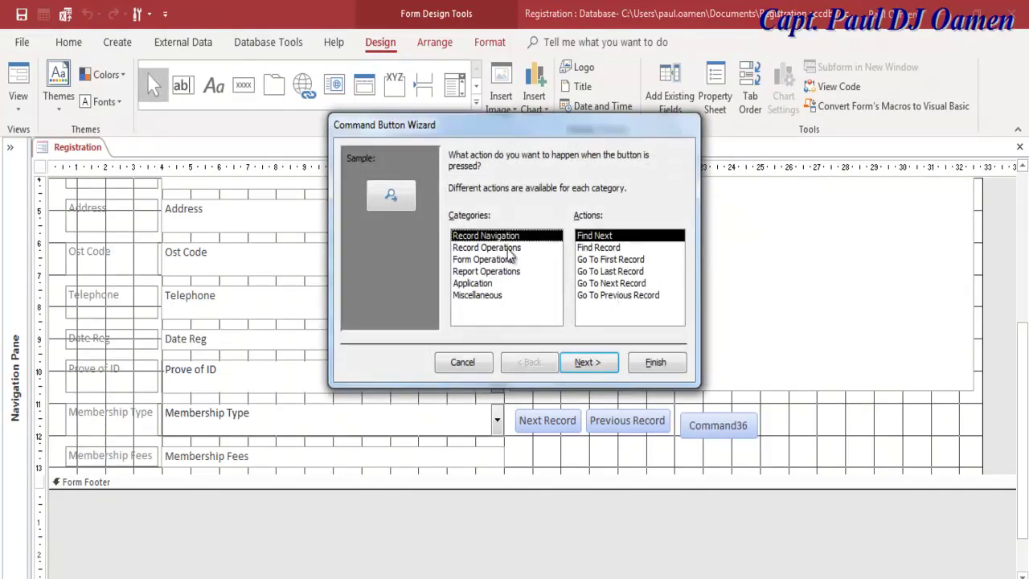
click(506, 249)
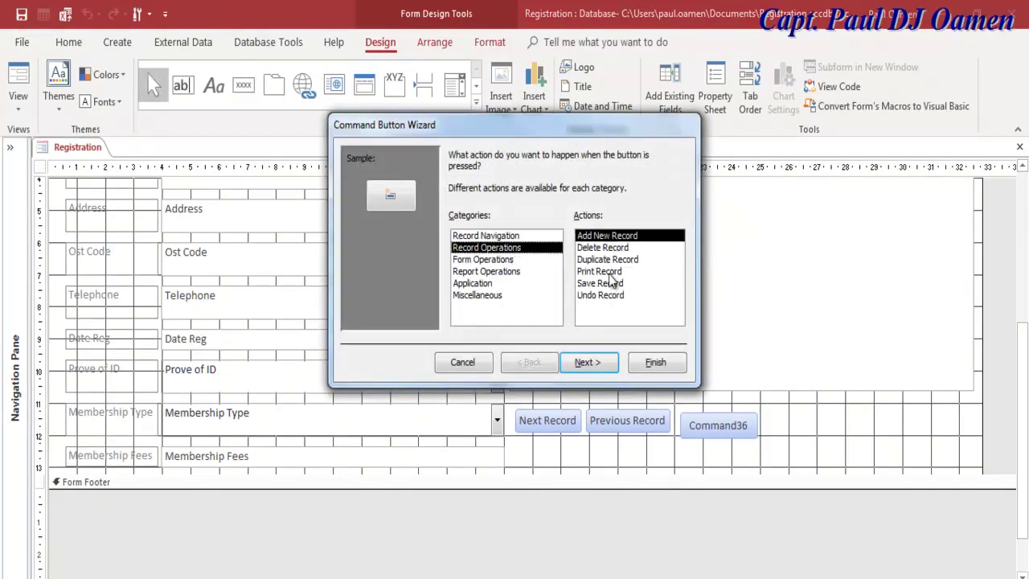
click(496, 261)
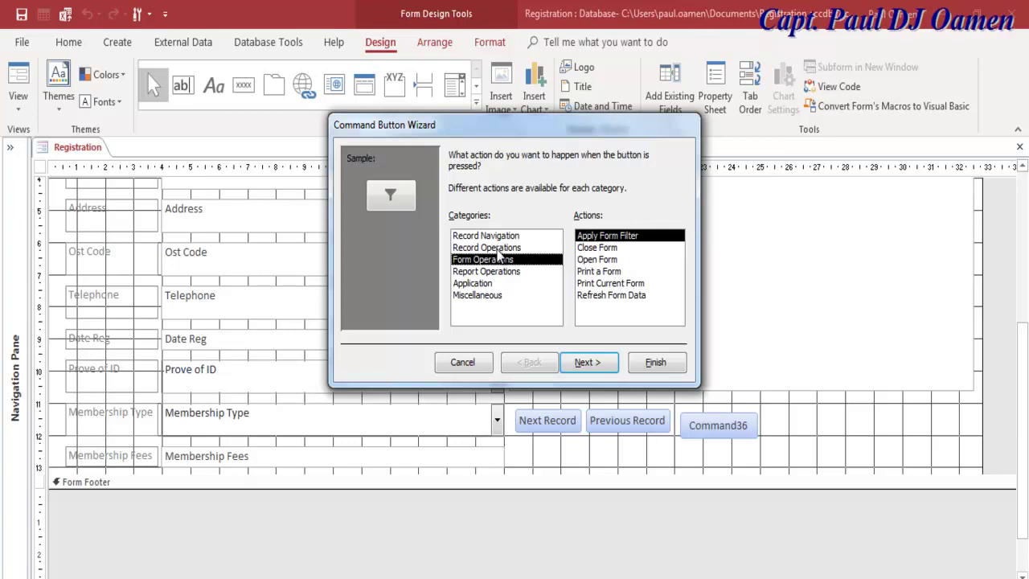
click(502, 248)
click(613, 238)
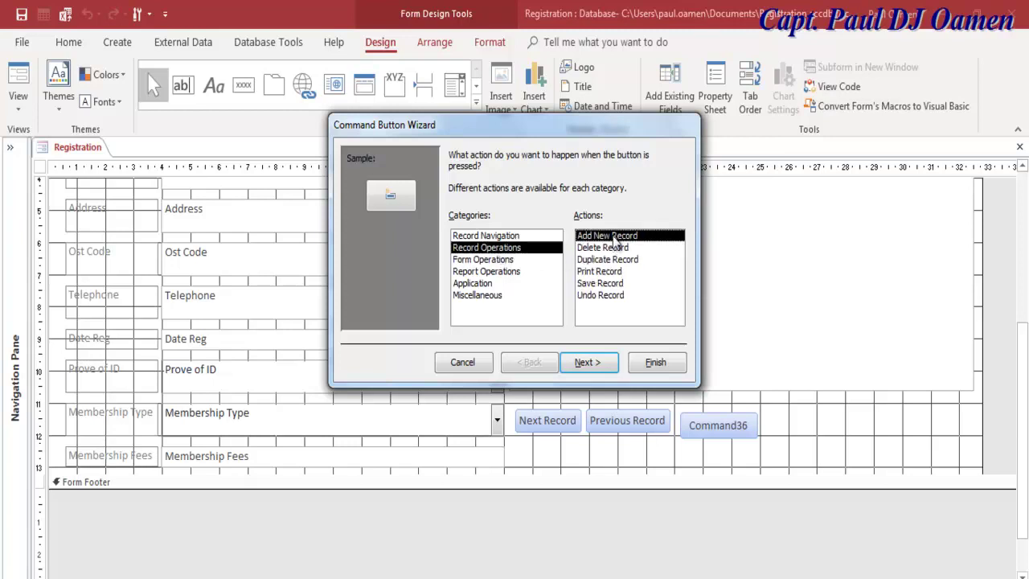
click(587, 364)
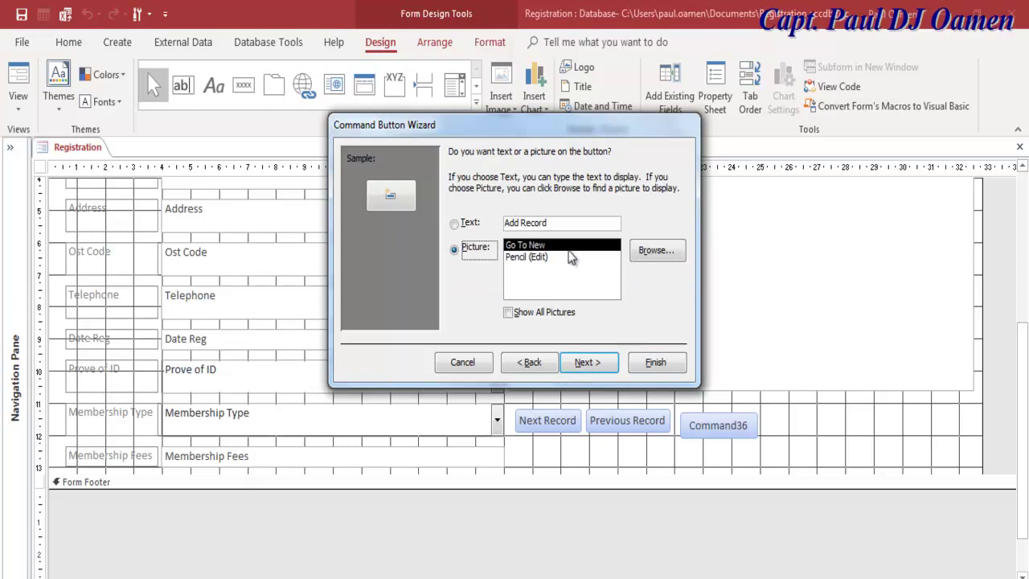
click(469, 228)
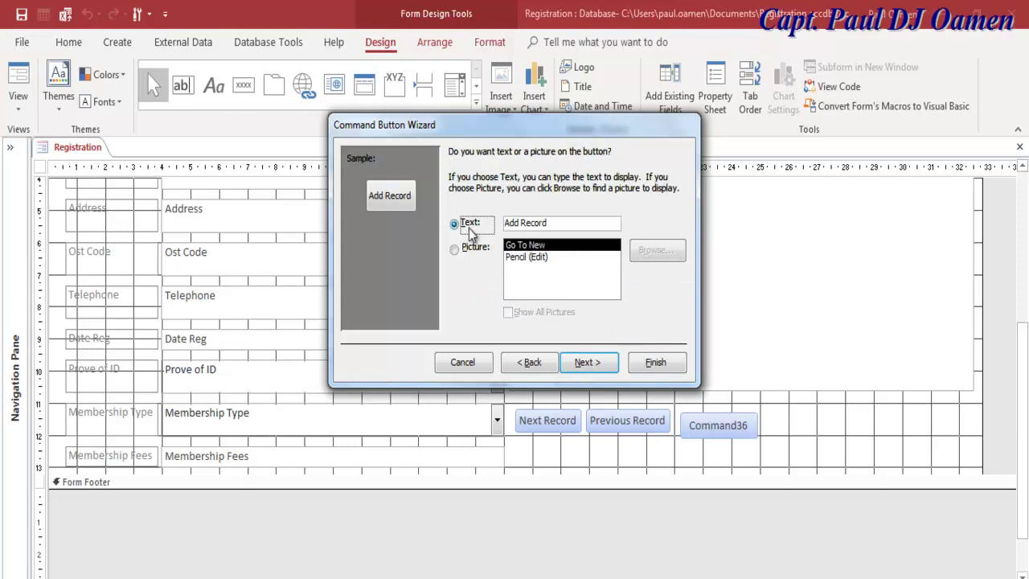
click(598, 362)
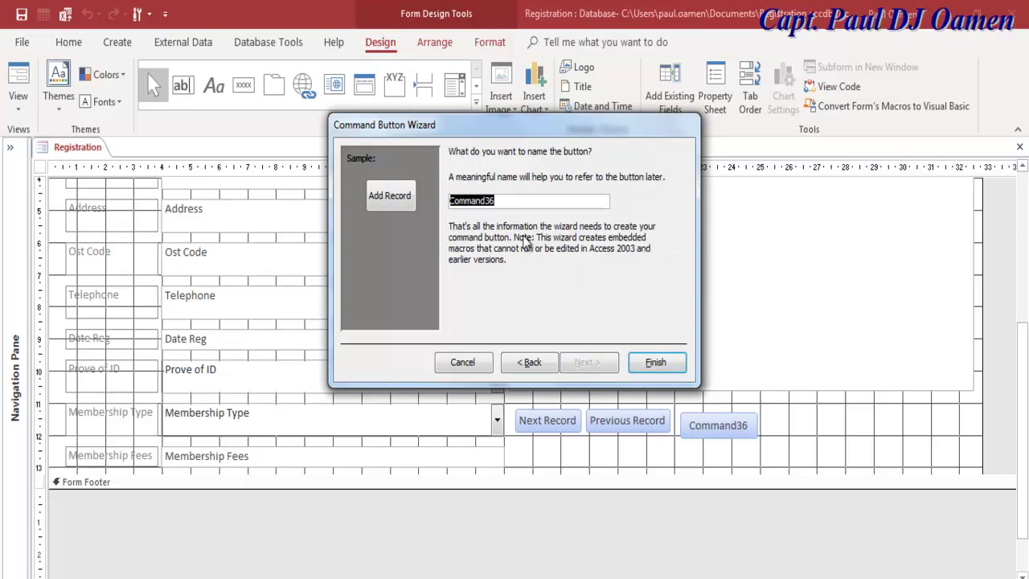
text(cmdAddNew)
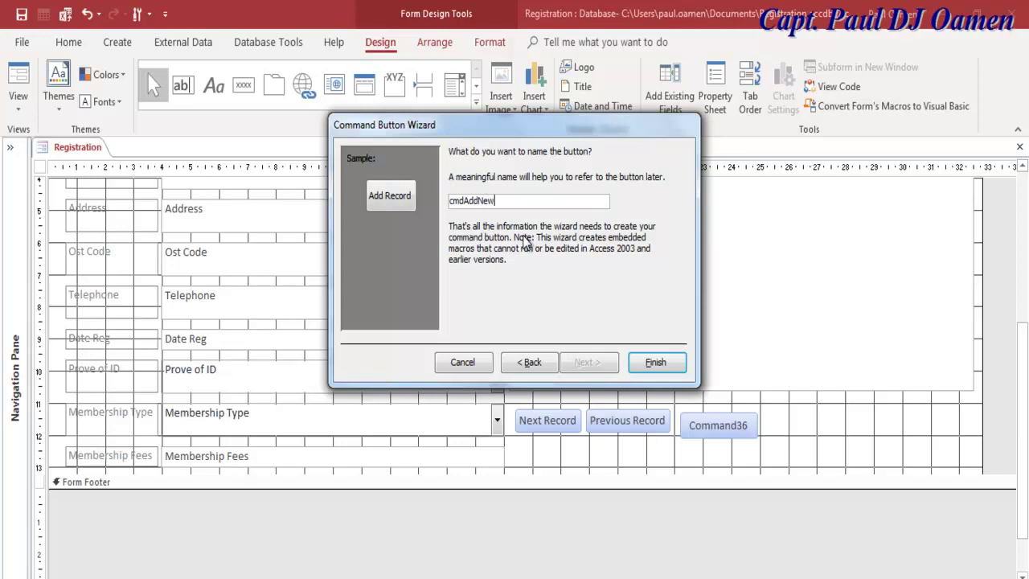
click(653, 363)
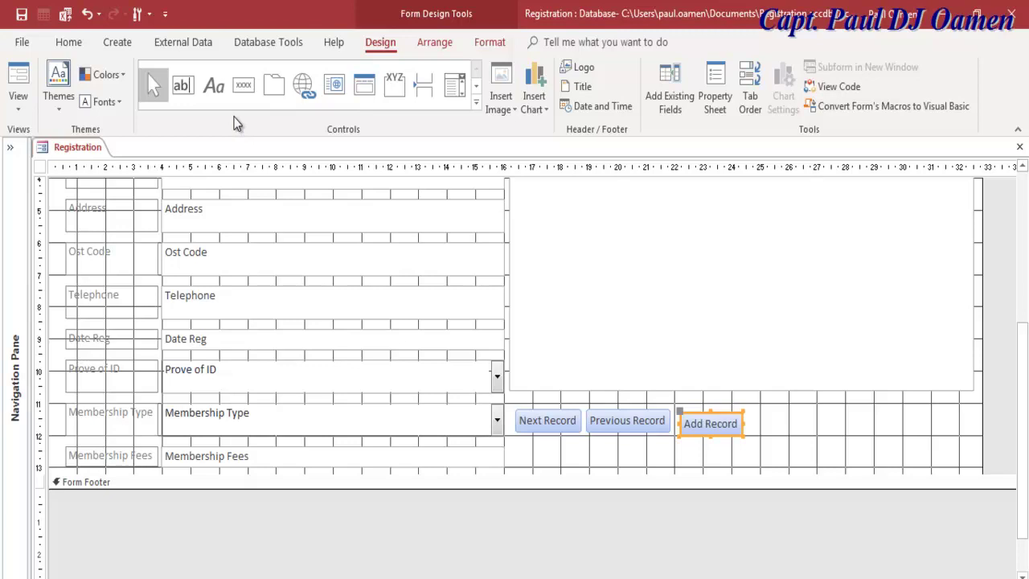
Step: Place a fourth button without the wizard, caption it Update, and narrow it to fit
click(244, 84)
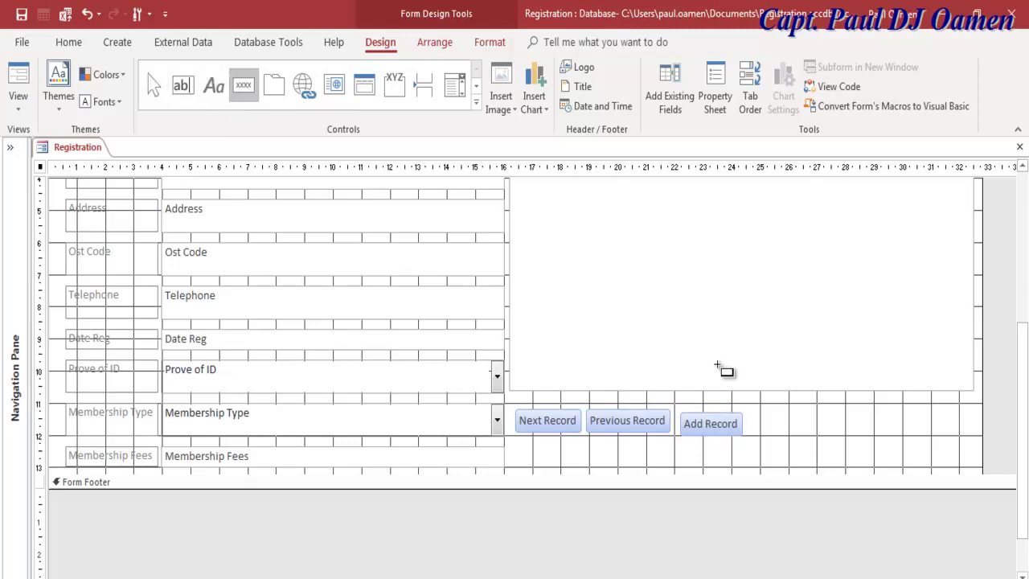
click(772, 418)
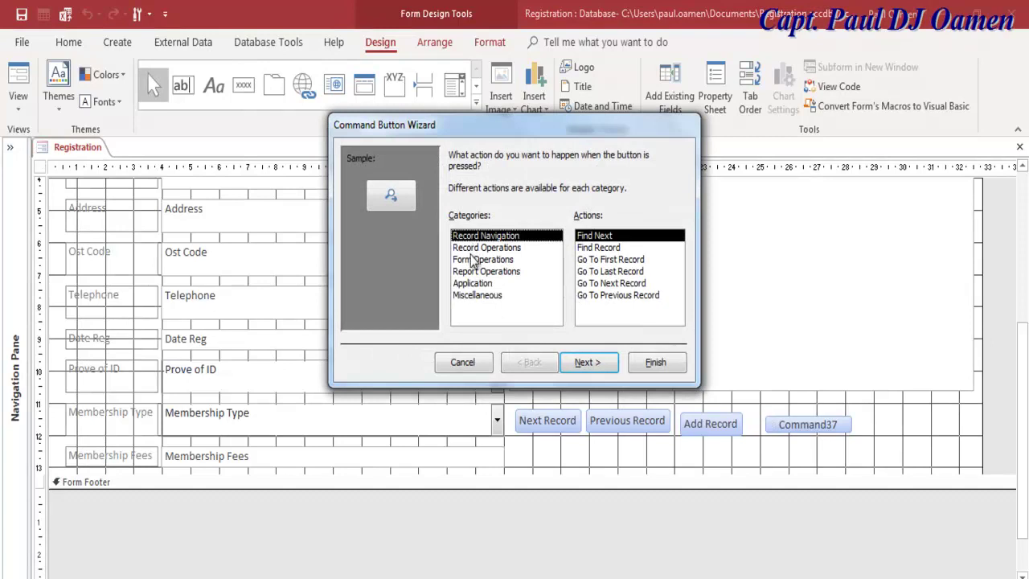
click(478, 365)
drag(839, 425, 767, 421)
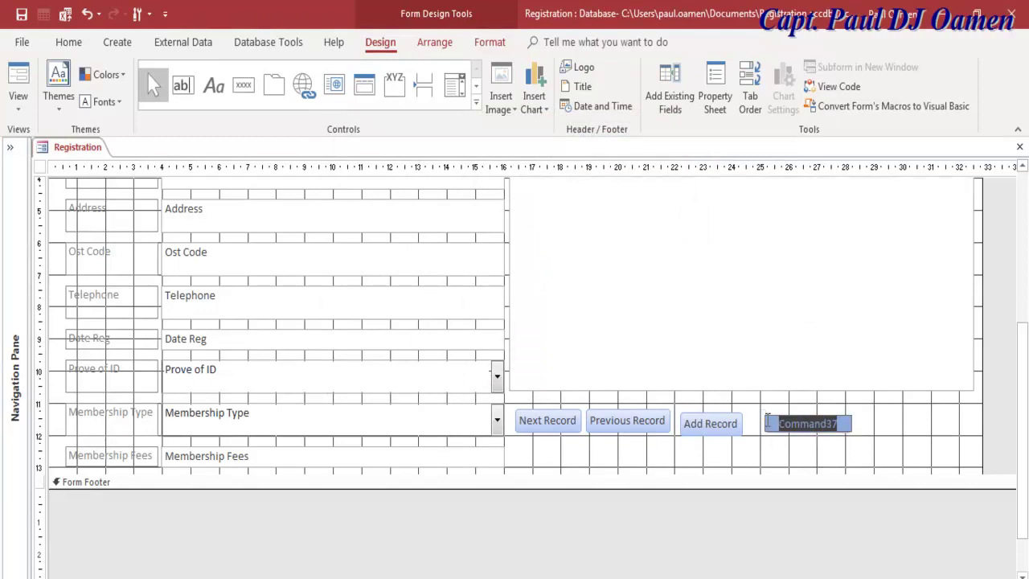
text(U)
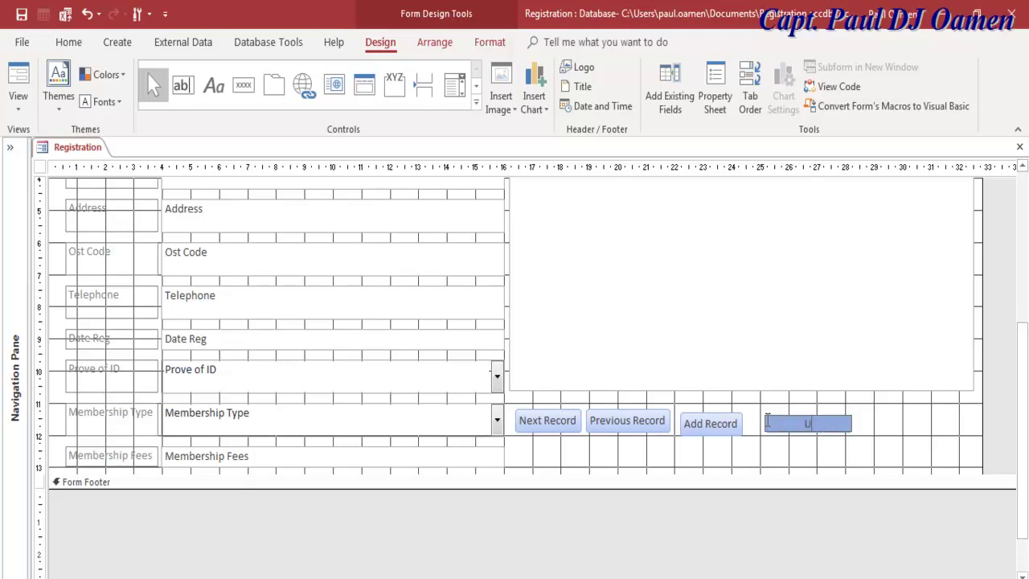
text(pdate)
click(882, 449)
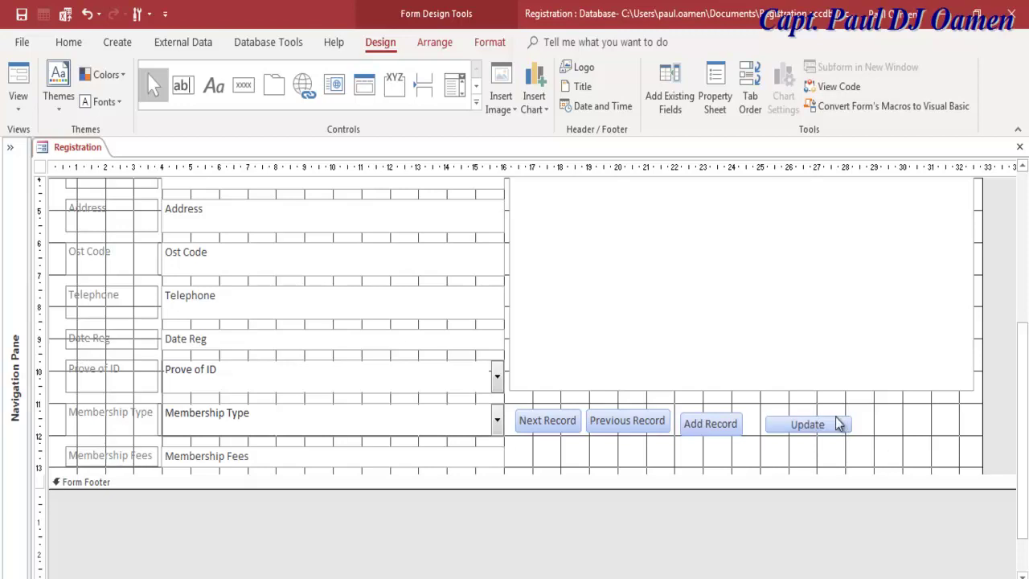
click(841, 424)
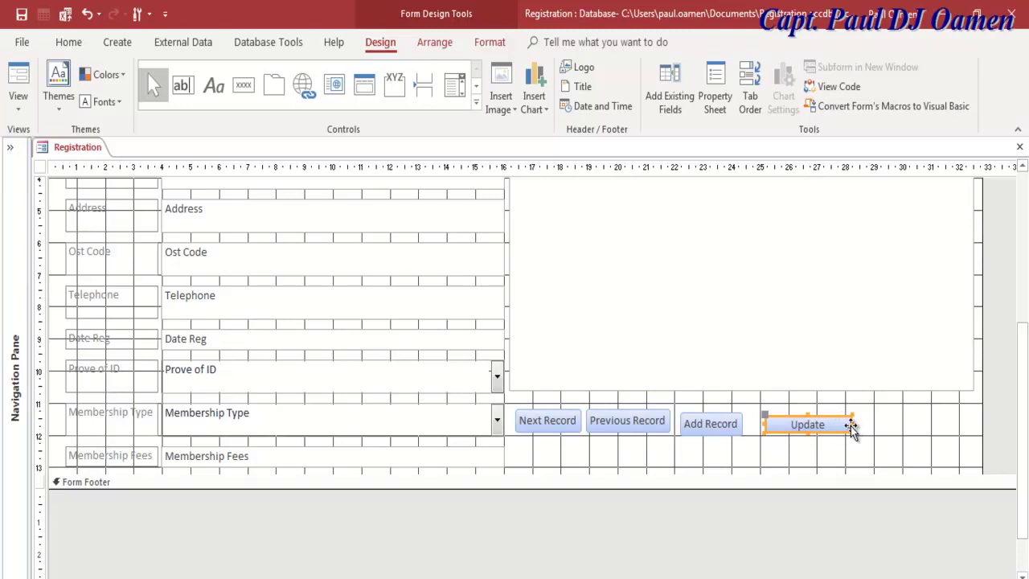
drag(851, 426, 783, 414)
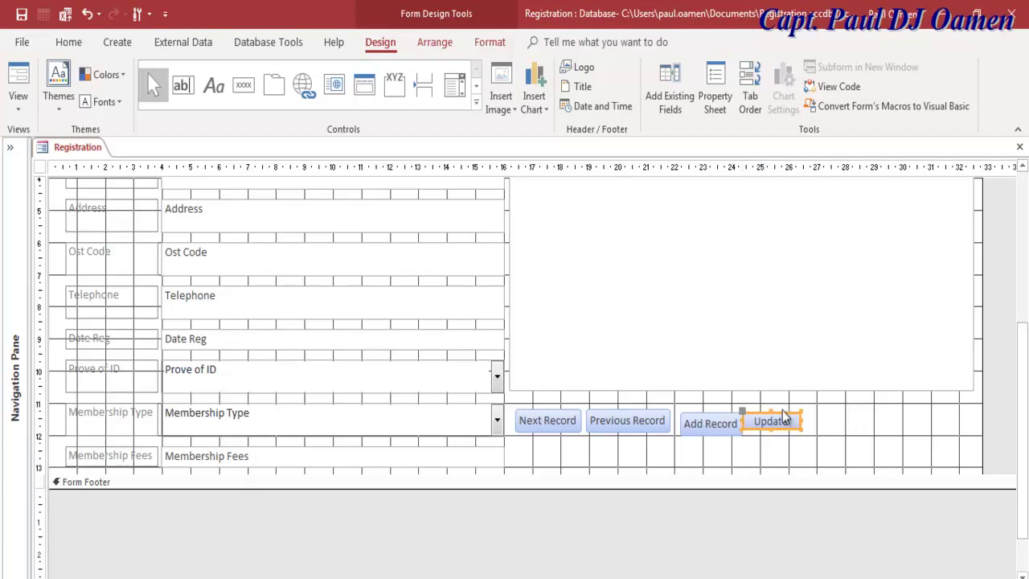
Step: Place a fifth button beside Update captioned Tool Bar Yes and nudge it into position
click(244, 84)
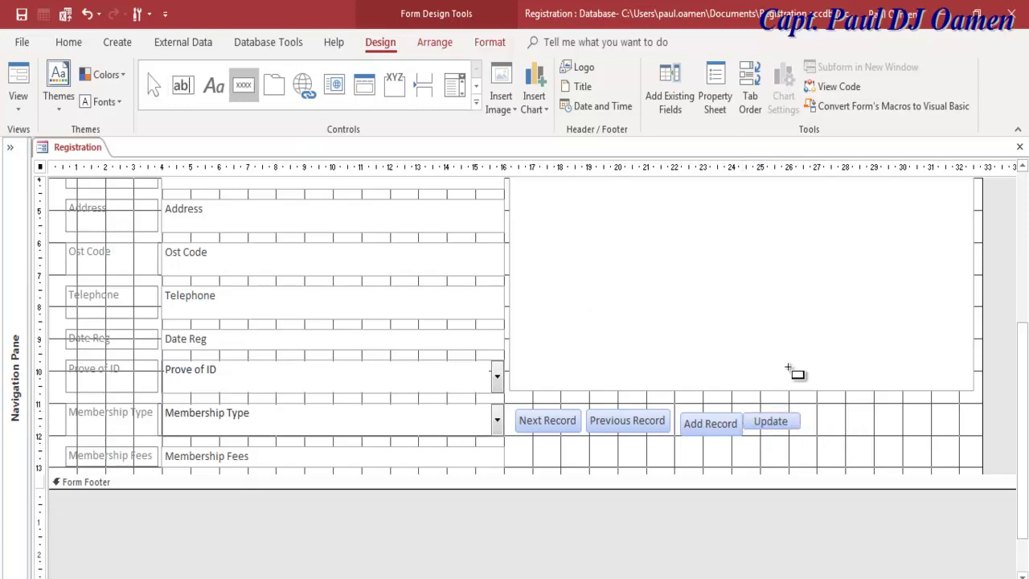
click(821, 417)
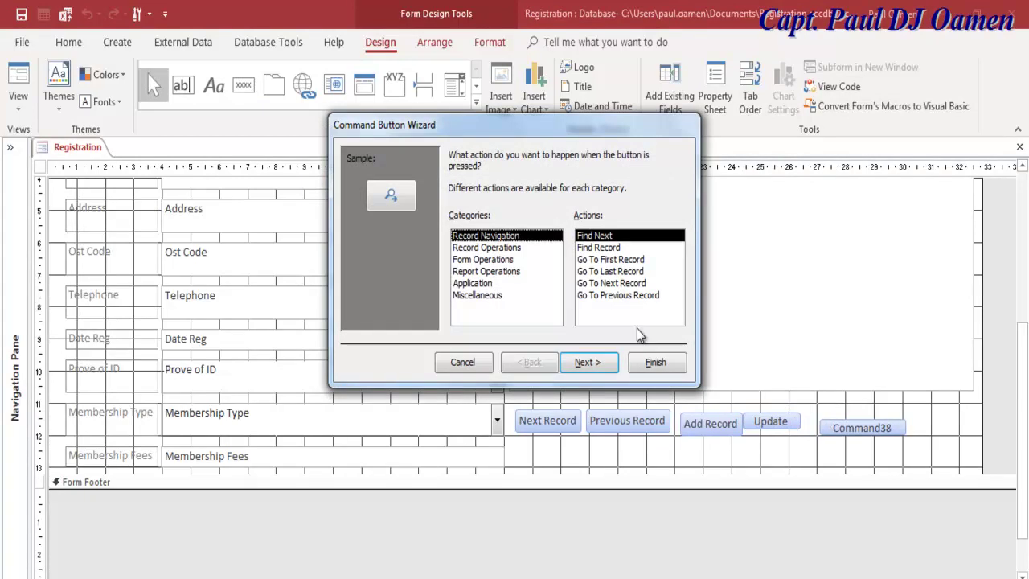
click(462, 362)
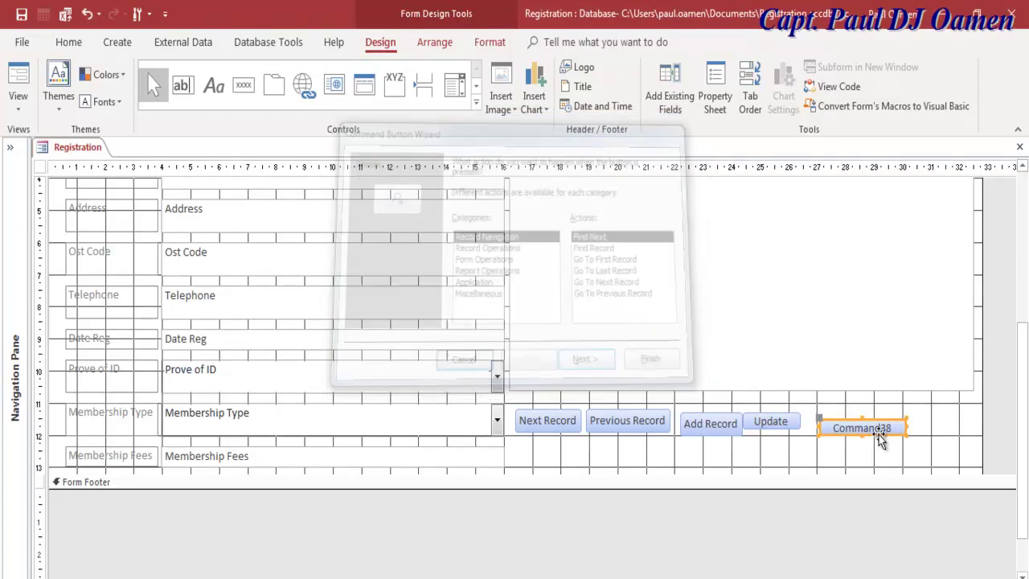
drag(893, 428, 827, 426)
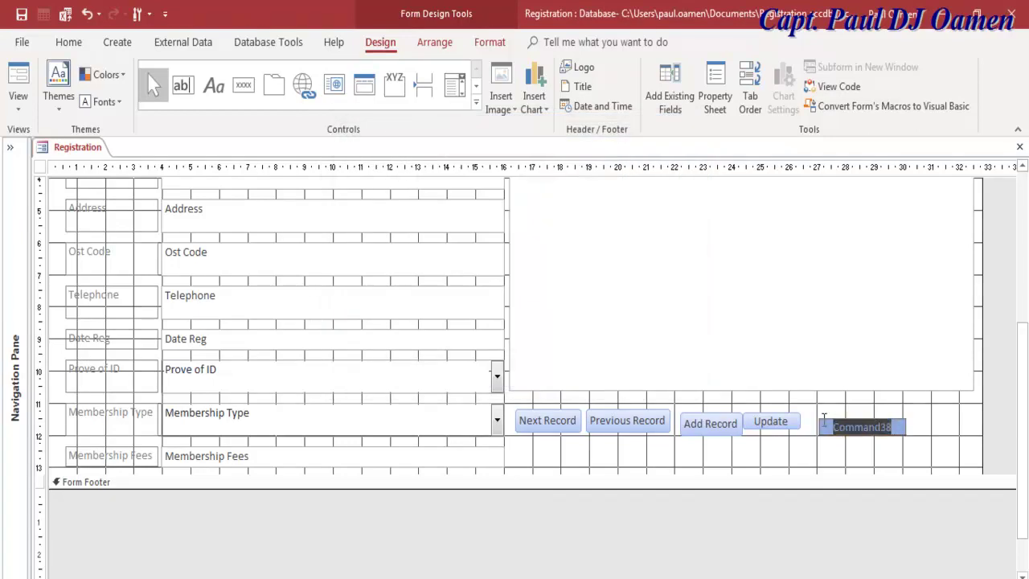
text(Tool Bar)
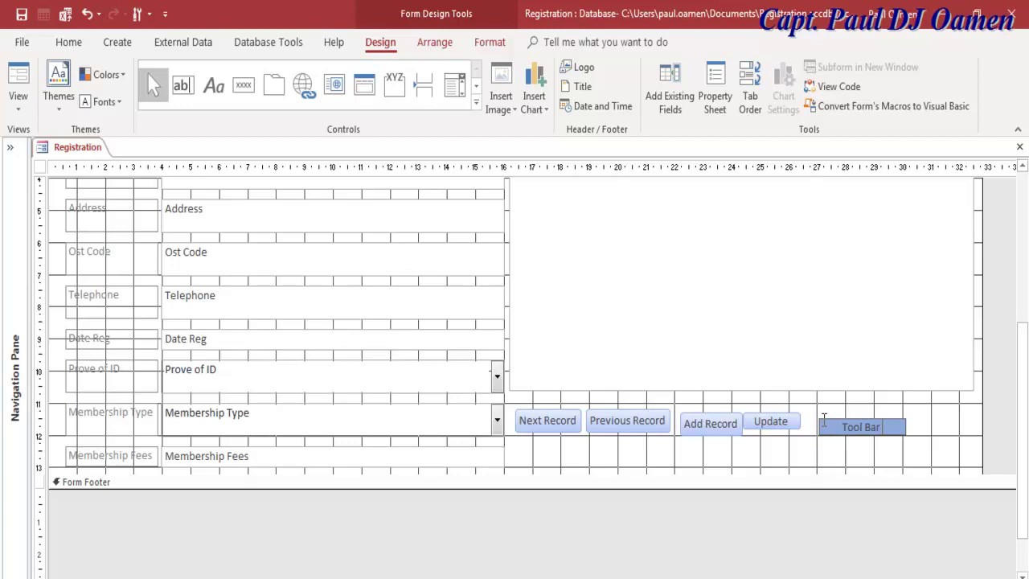
text( Yes)
click(907, 452)
click(884, 436)
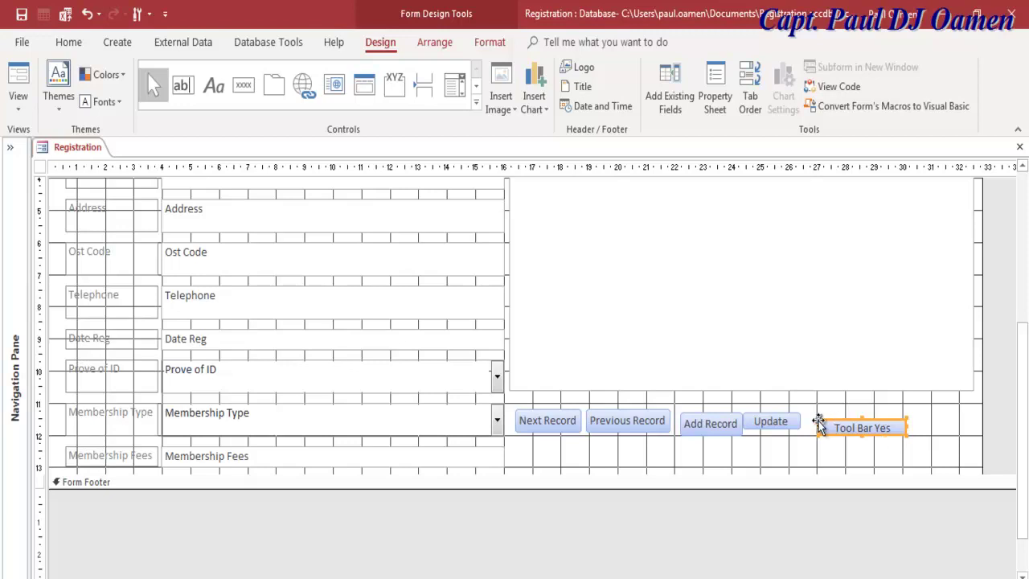
drag(818, 418, 814, 411)
click(859, 452)
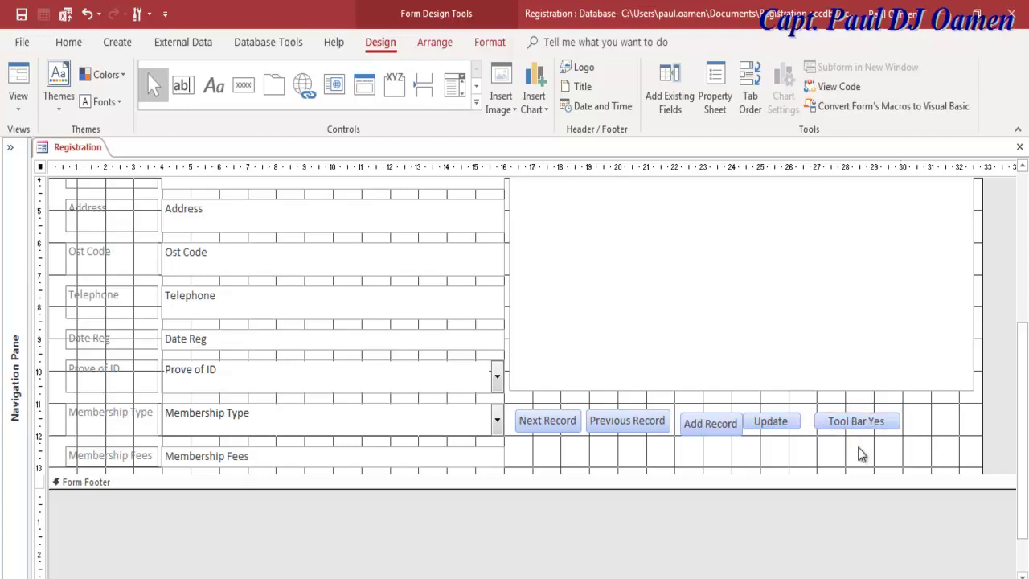
Step: Add a button captioned Tool Bar No and move it into the second row beneath Update
click(252, 87)
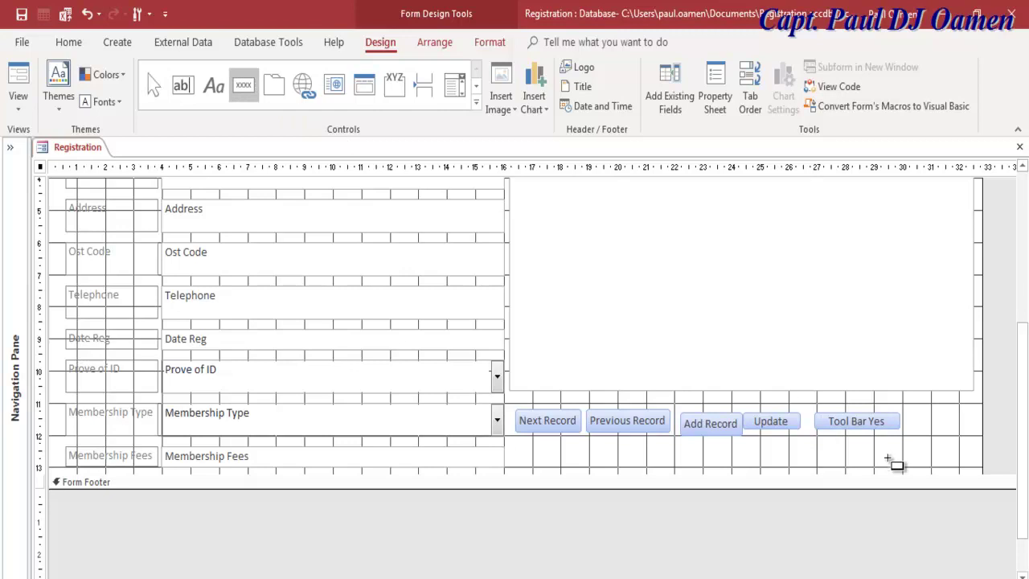
click(845, 446)
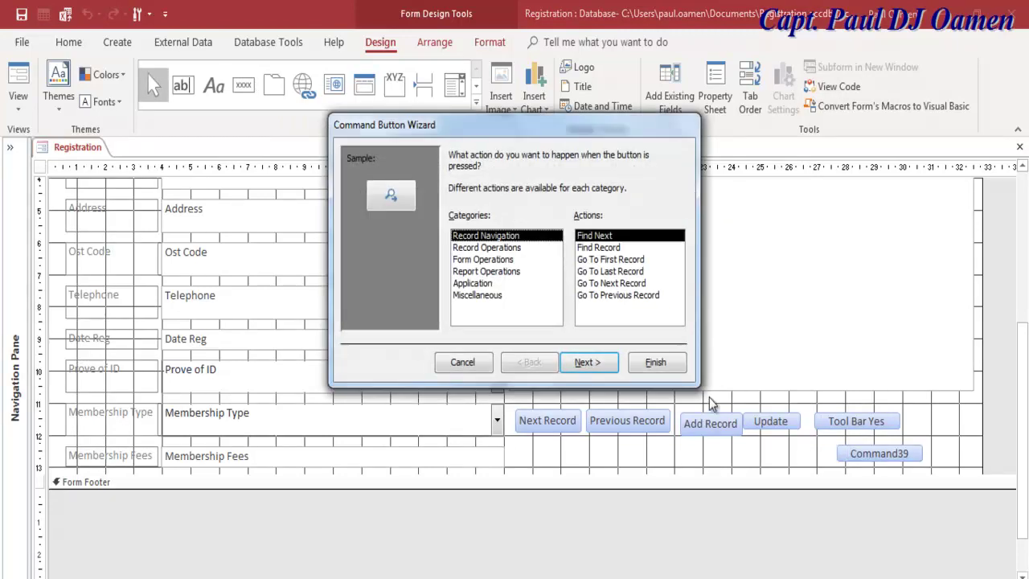
click(463, 362)
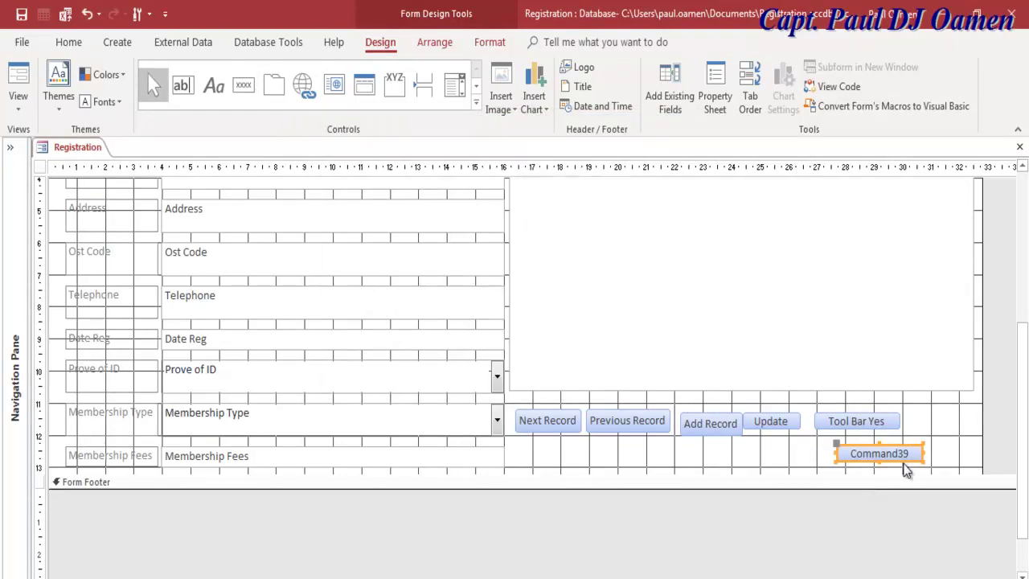
drag(909, 455, 840, 453)
text(T)
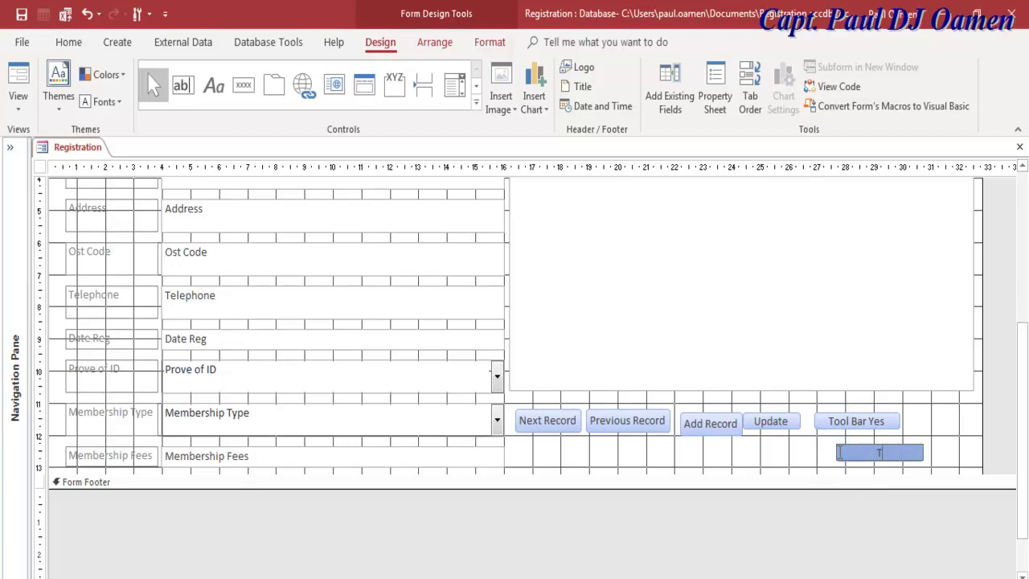
text(ool Bar No)
click(930, 455)
drag(916, 452, 803, 459)
click(853, 450)
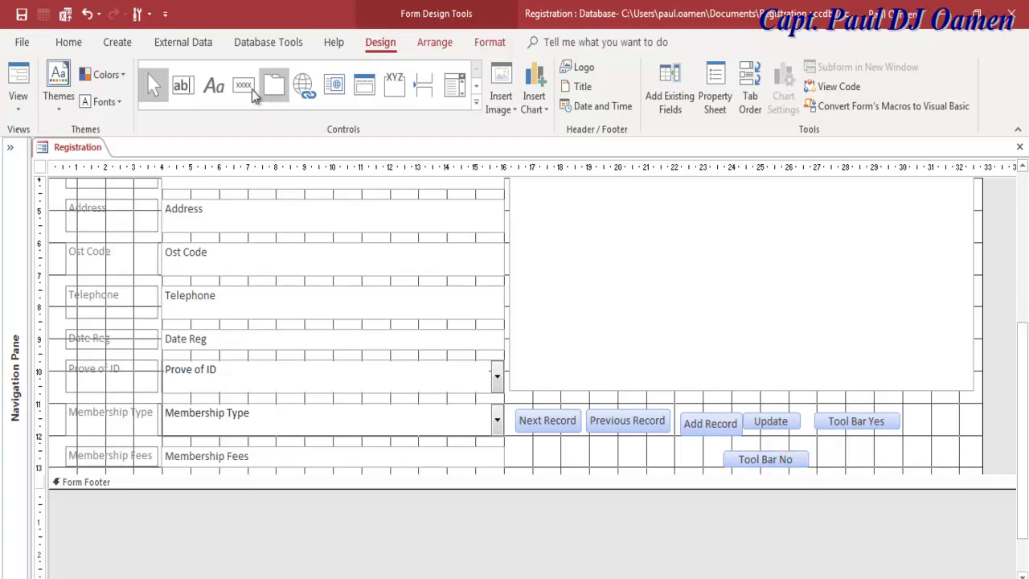
Step: Place a button beside Tool Bar No and give it the Application > Quit Application action
click(251, 89)
click(841, 455)
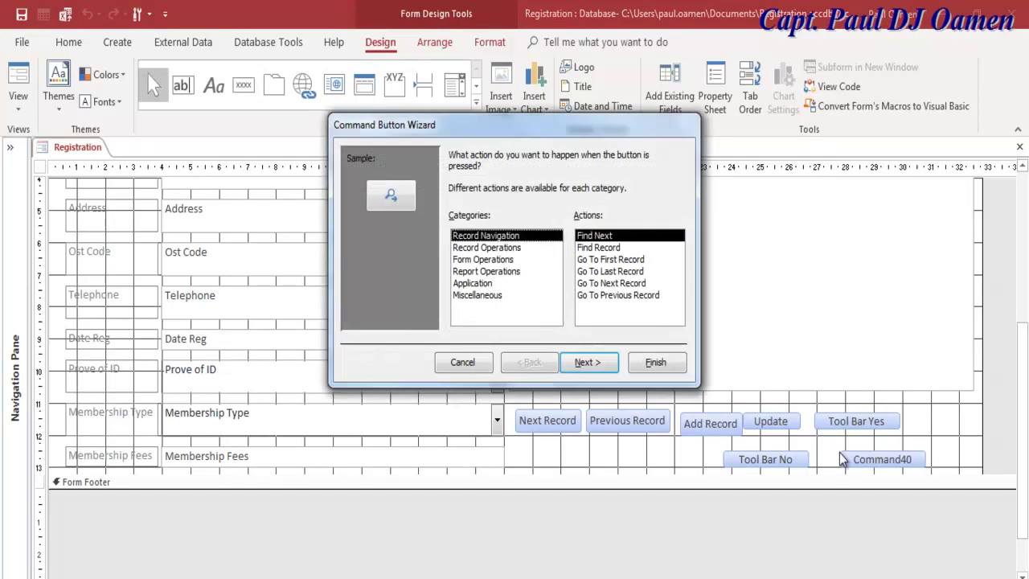
click(484, 286)
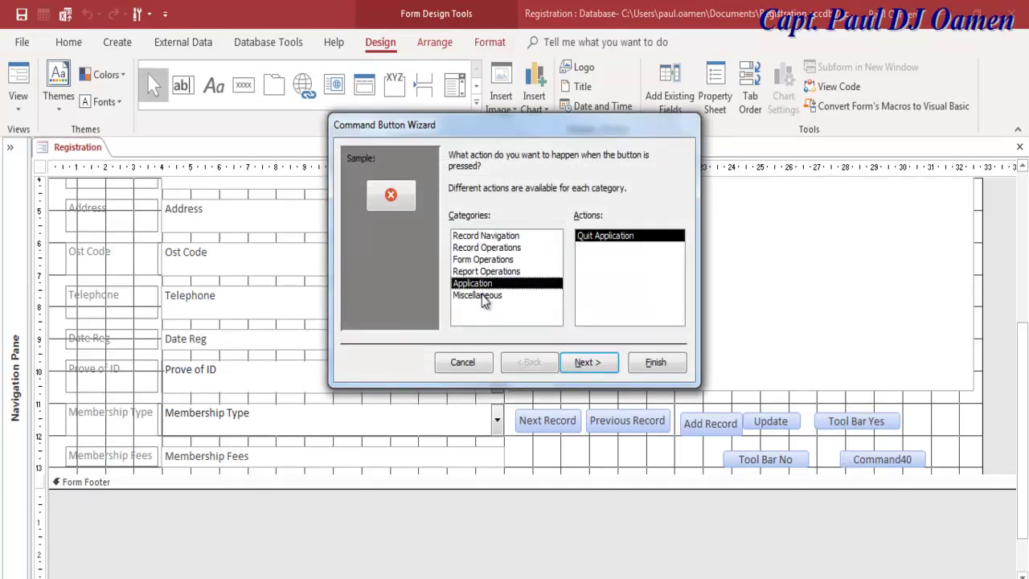
click(483, 295)
click(485, 284)
click(492, 272)
click(498, 259)
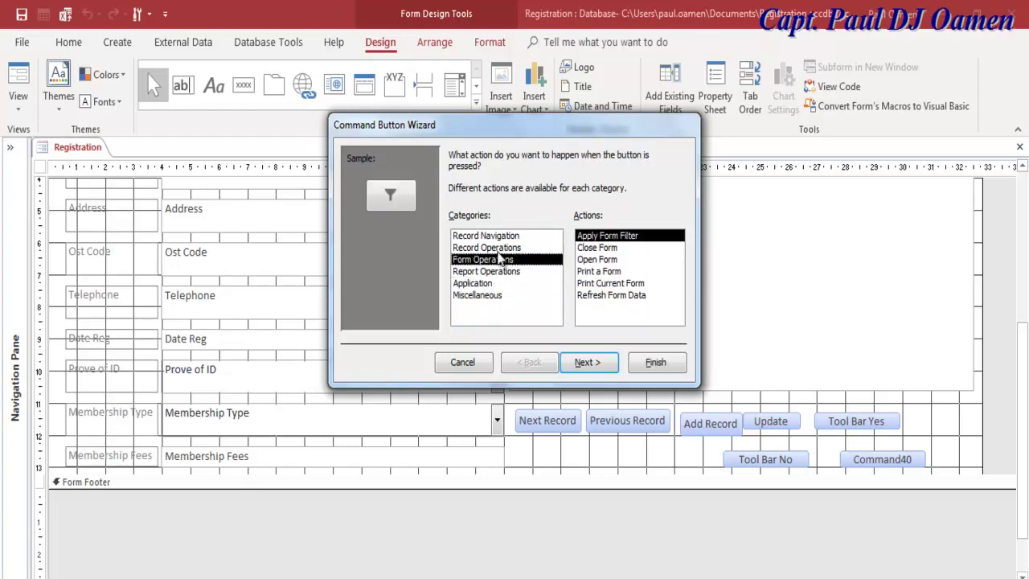
click(503, 247)
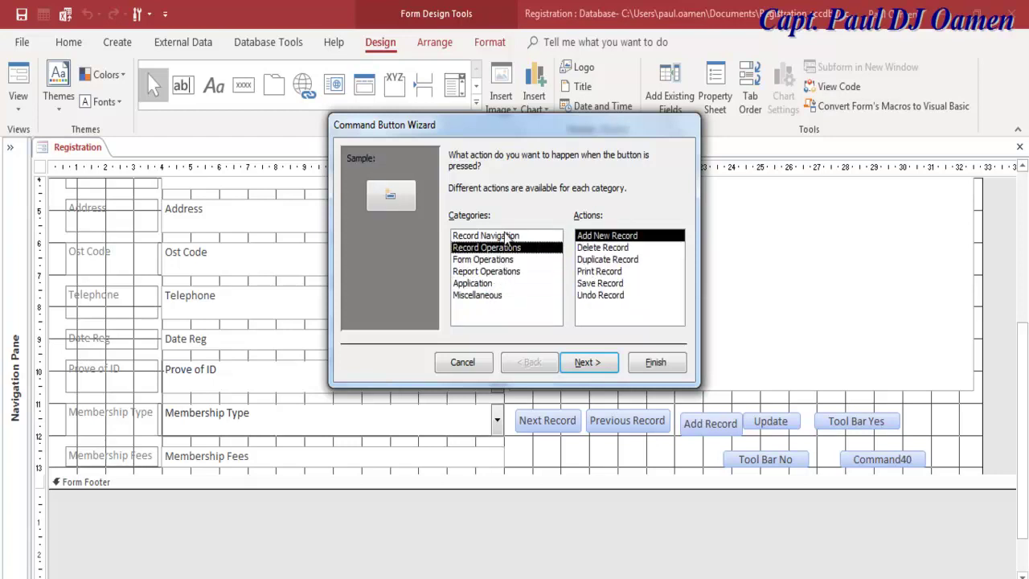
click(505, 235)
click(503, 247)
click(506, 261)
click(599, 248)
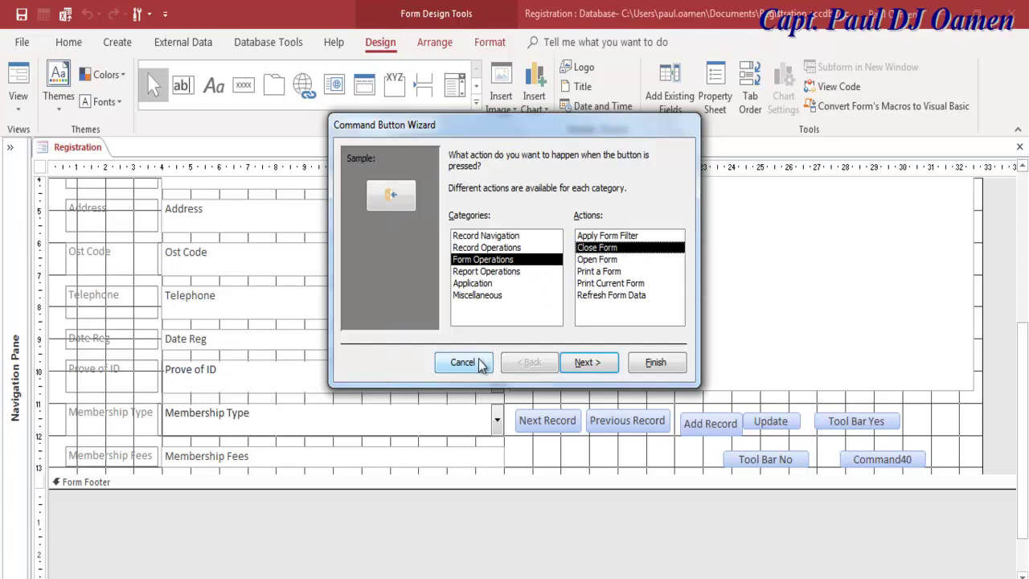
click(500, 296)
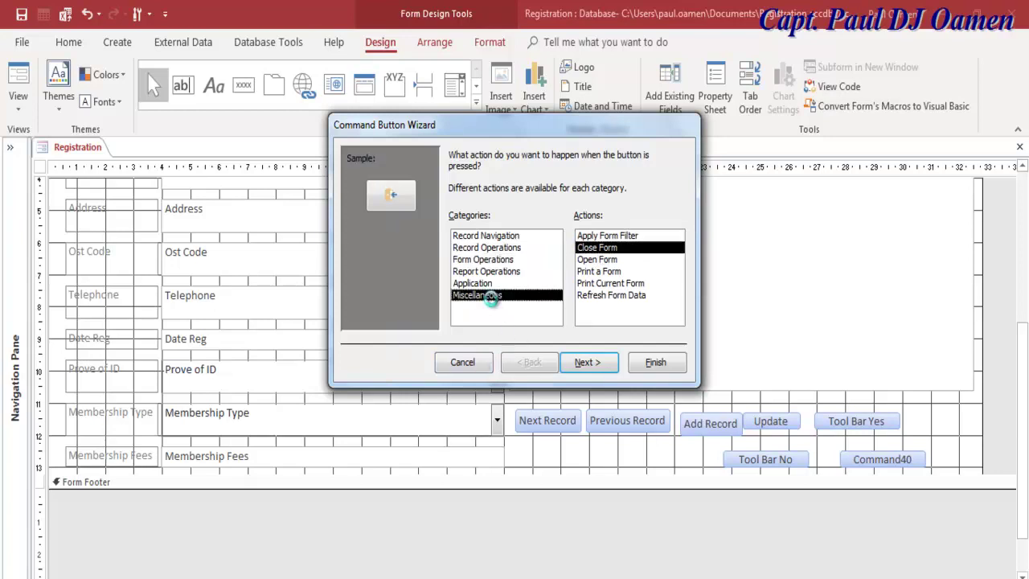
click(488, 286)
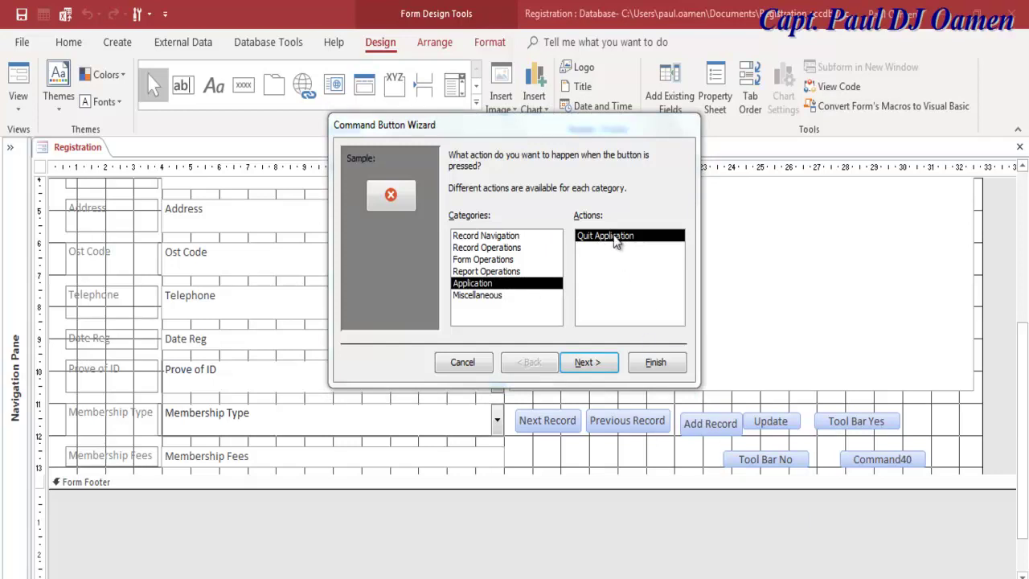
click(599, 365)
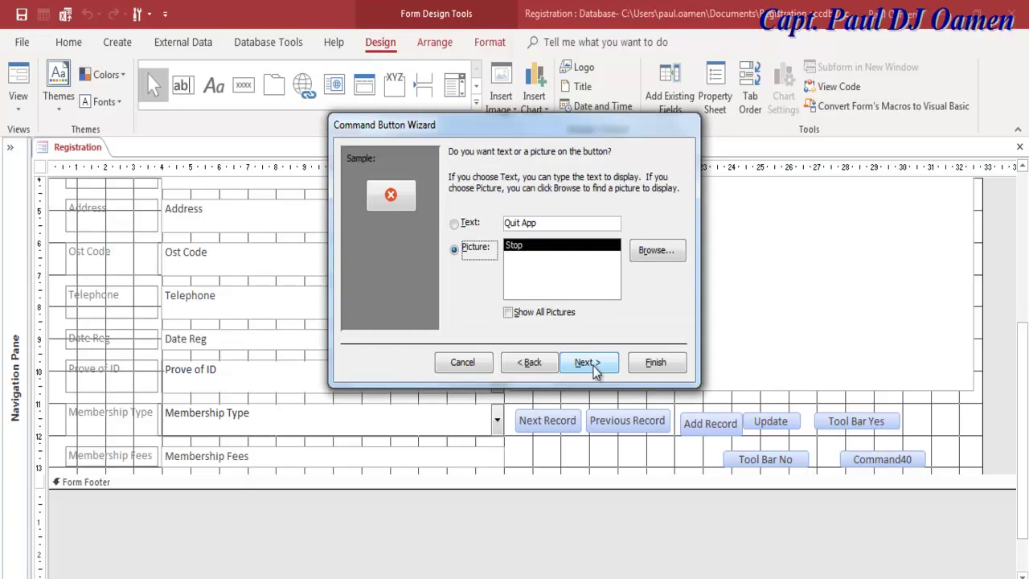
Step: Show the button as text 'Quit App' and name it cmdQuit
click(471, 223)
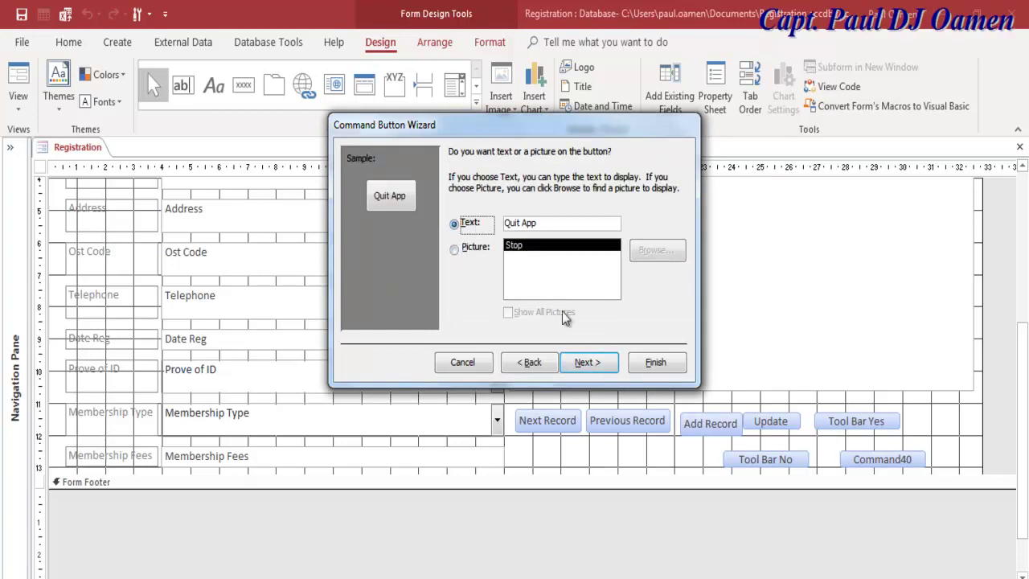
click(596, 364)
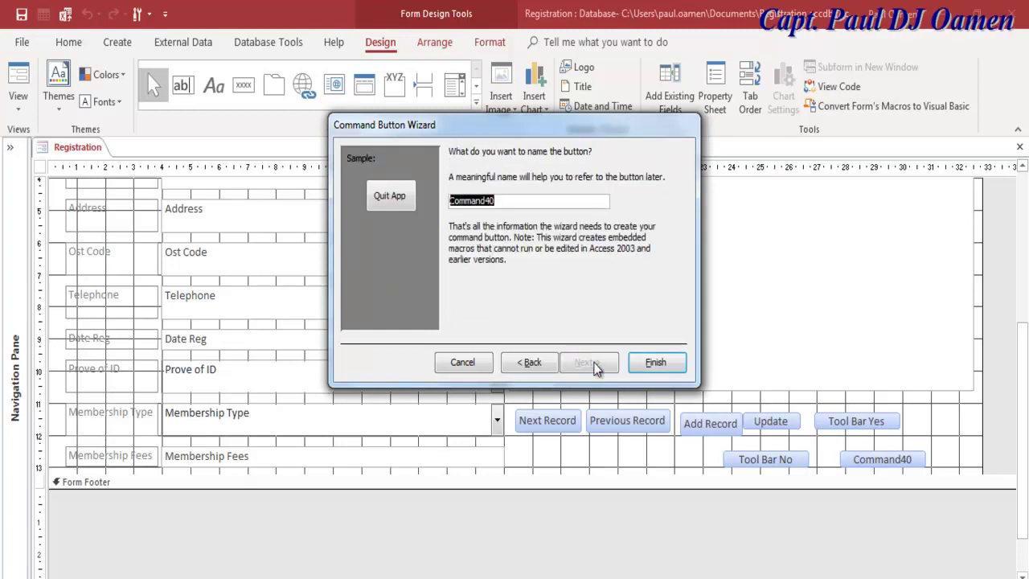
text(cmd)
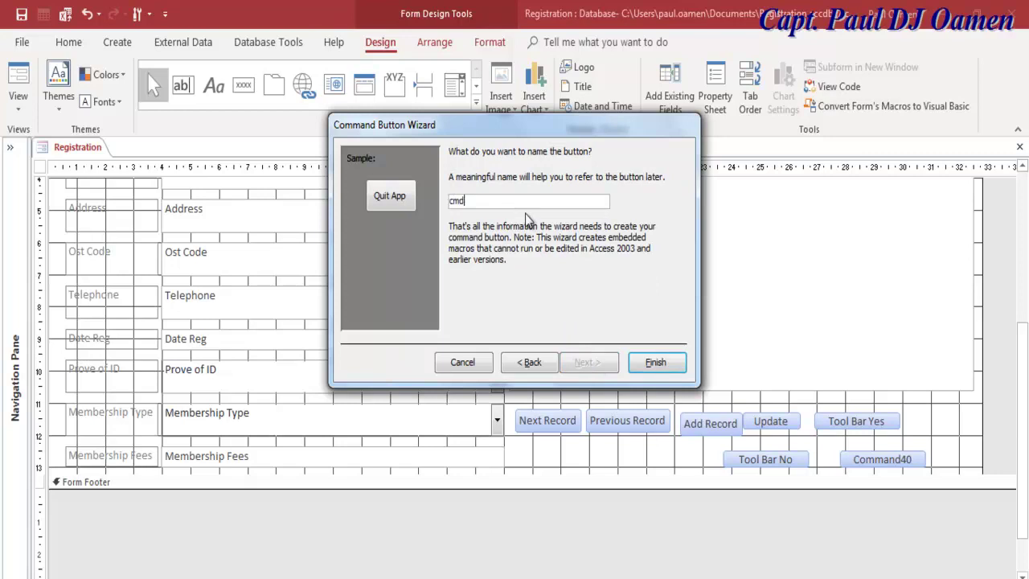
text(Quit)
click(657, 362)
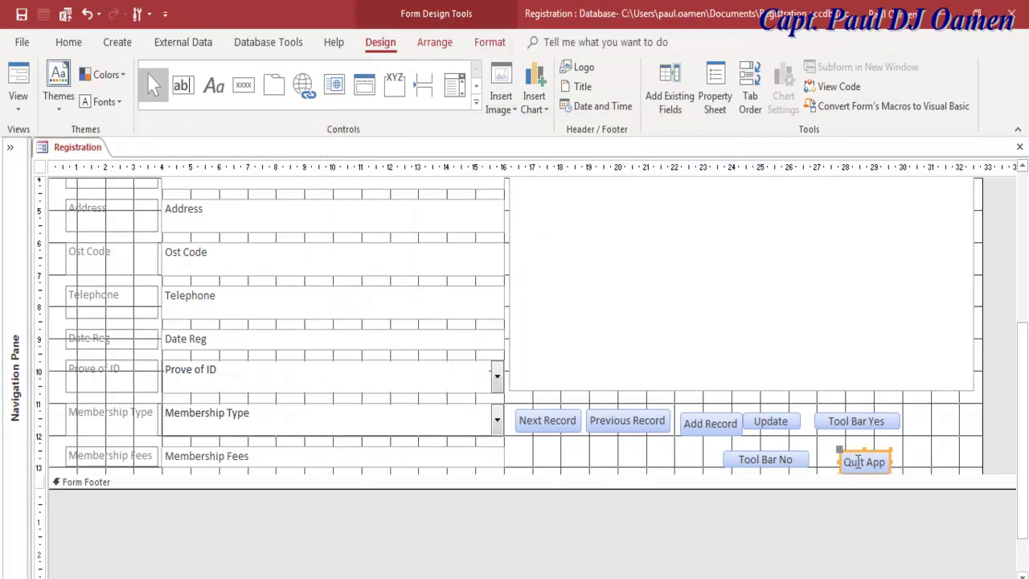
Step: Move Quit App up and widen the list box to the right
drag(848, 452, 899, 440)
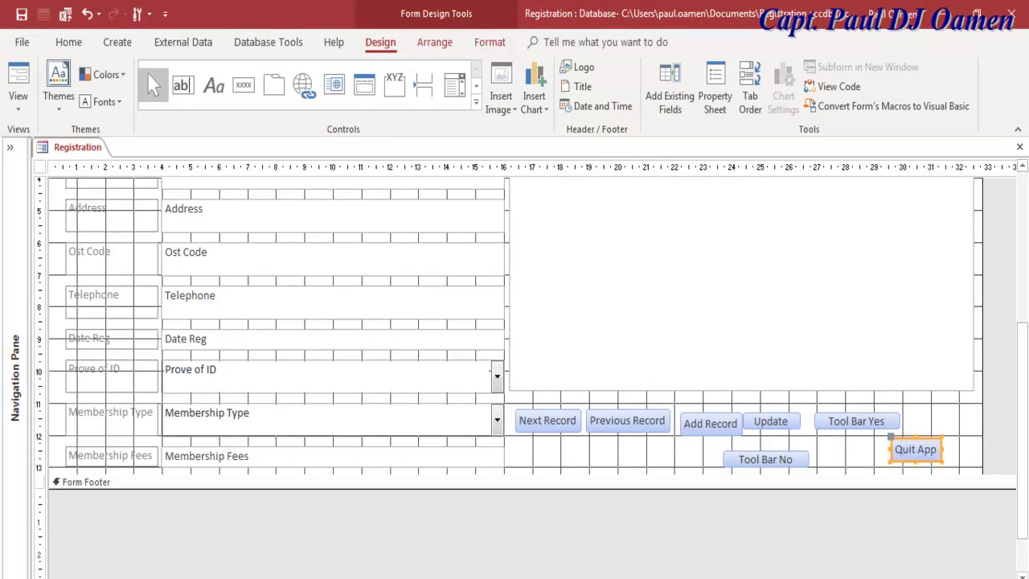
scroll(515, 378, up, 3)
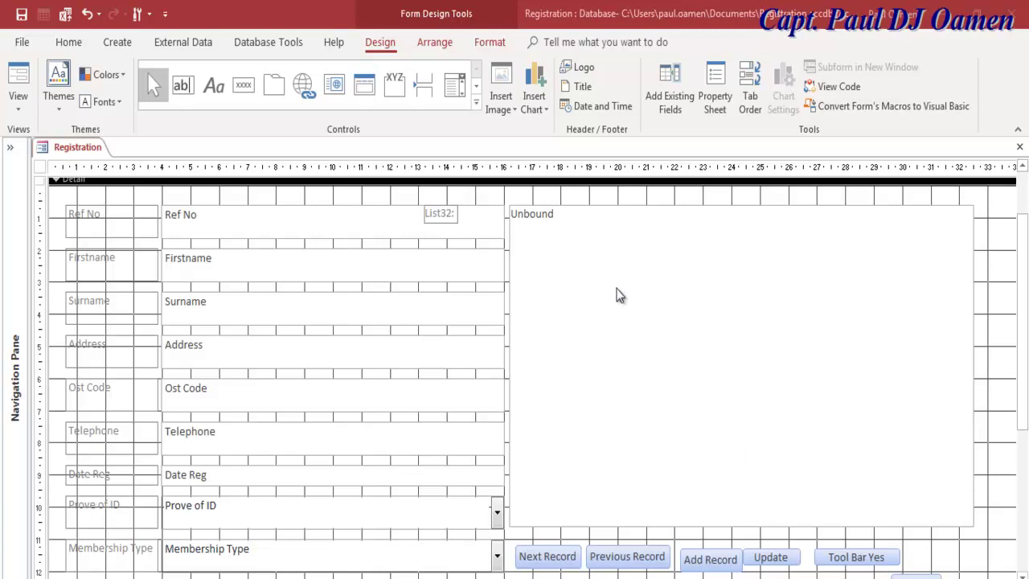
drag(1025, 351, 1025, 372)
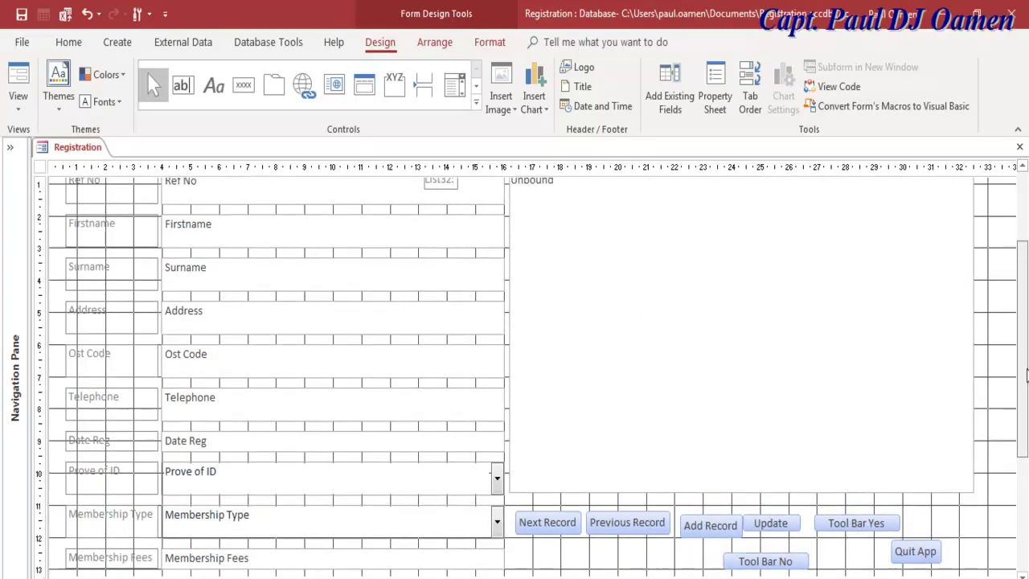
click(969, 322)
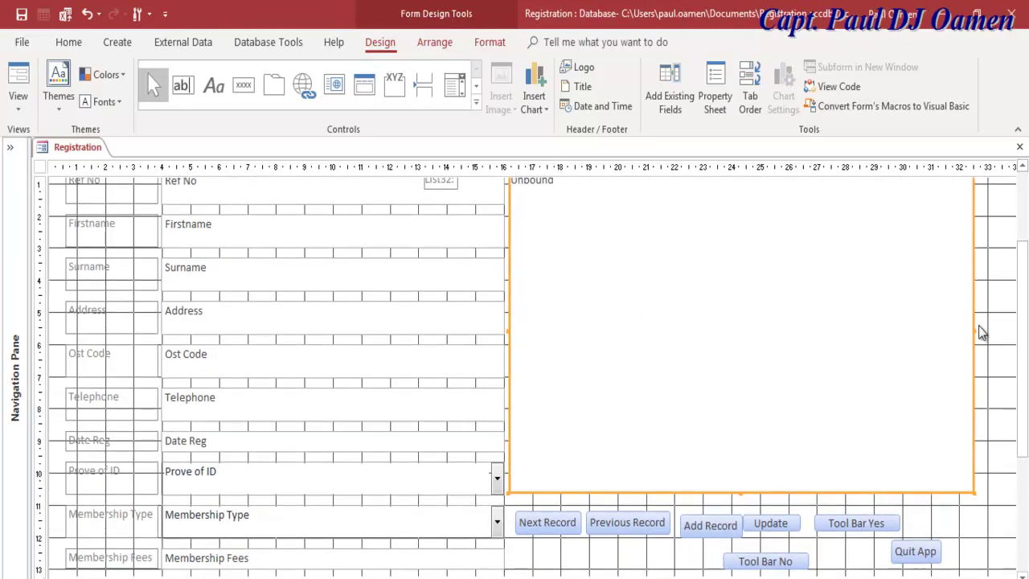
drag(974, 333, 1013, 331)
Step: Line Quit App, Tool Bar Yes and Tool Bar No up in one row, narrowing Tool Bar No
drag(924, 551, 992, 517)
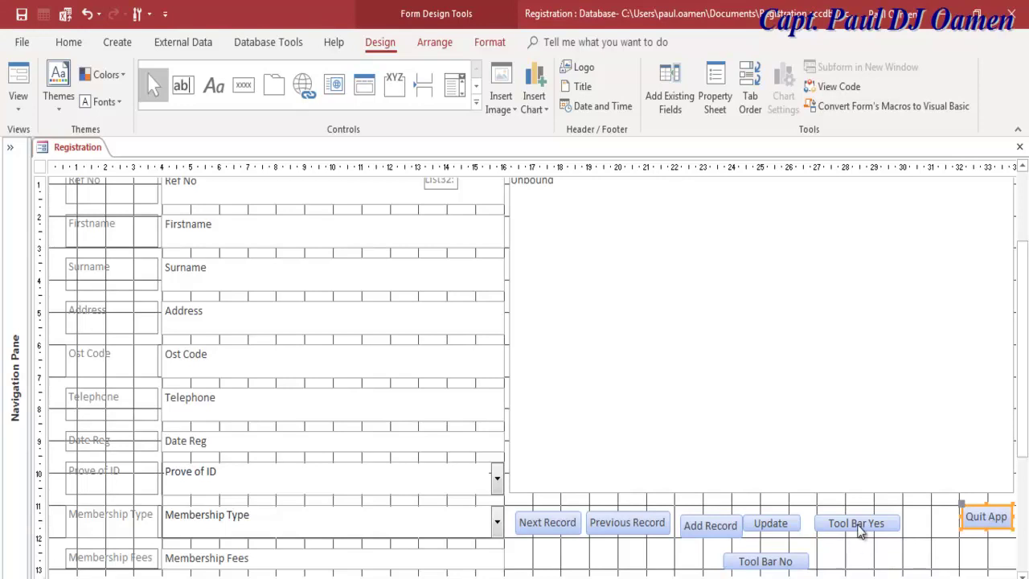
drag(858, 531, 849, 529)
drag(795, 563, 949, 520)
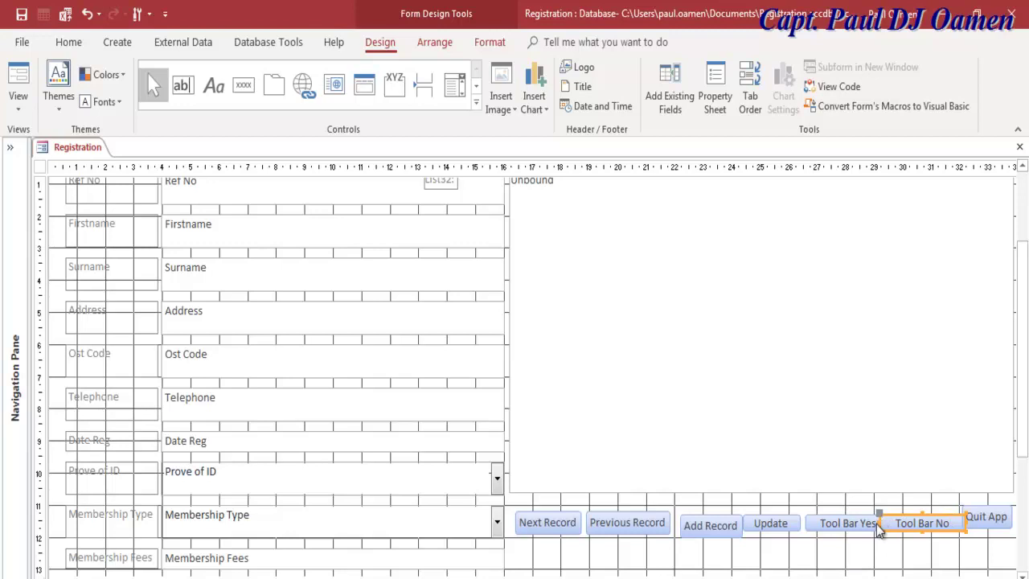
drag(881, 521, 892, 522)
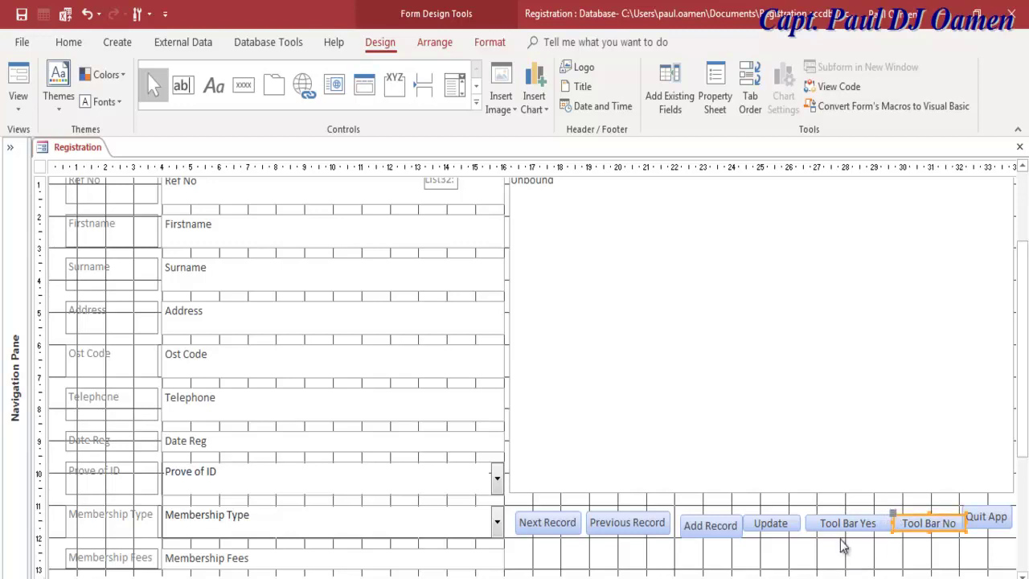
Step: Shorten the button captions to Previous and Next, then narrow the Previous button
click(656, 523)
click(666, 523)
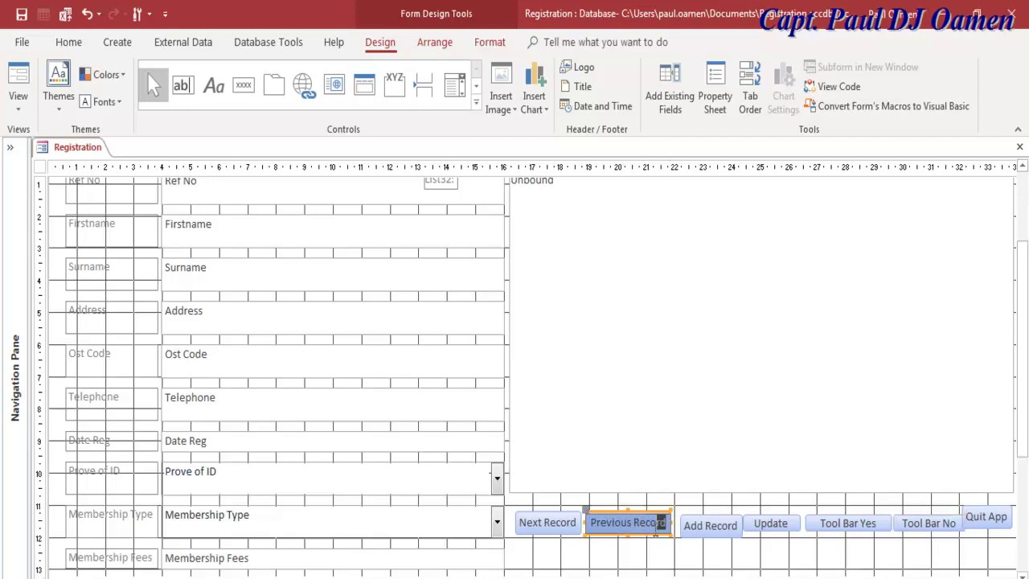
drag(667, 523, 632, 526)
key(BackSpace)
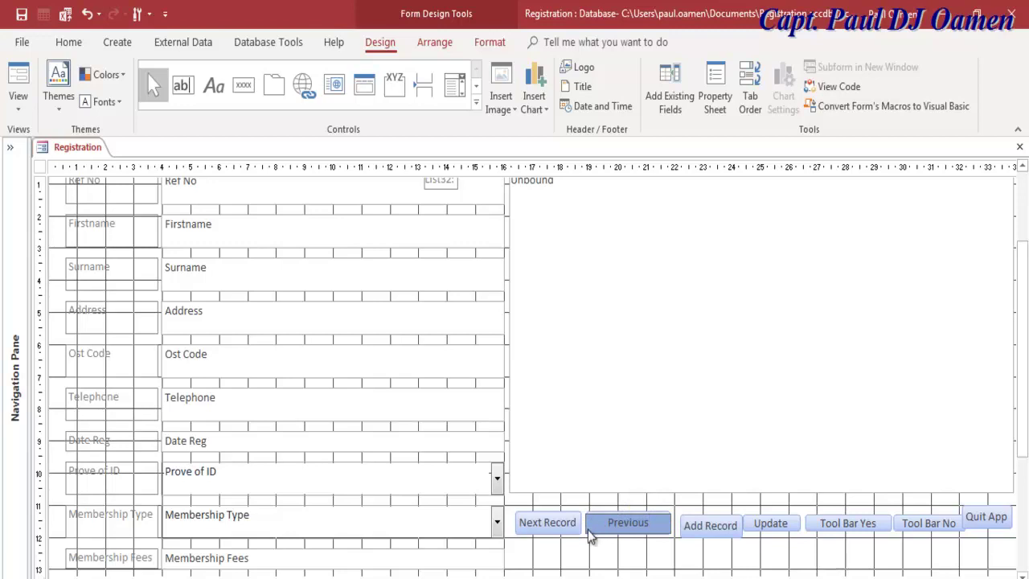
click(578, 527)
click(578, 522)
drag(578, 523, 543, 523)
key(BackSpace)
click(640, 566)
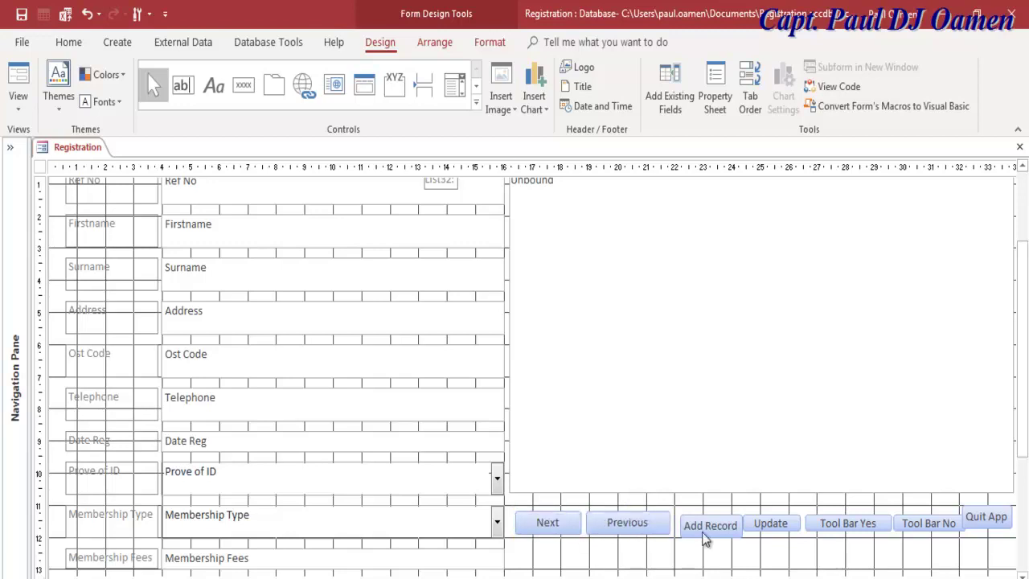
click(628, 518)
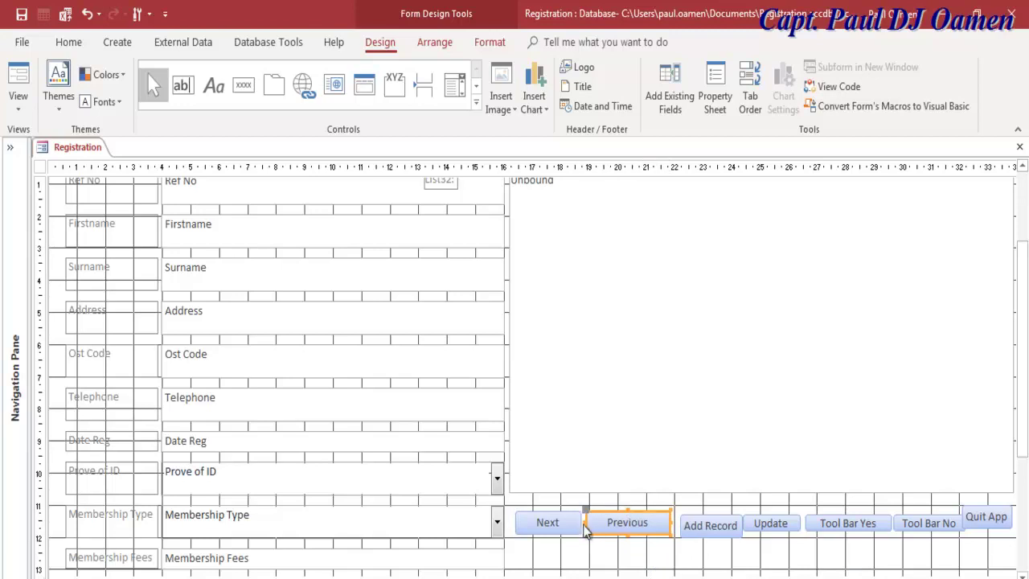
drag(587, 522, 596, 521)
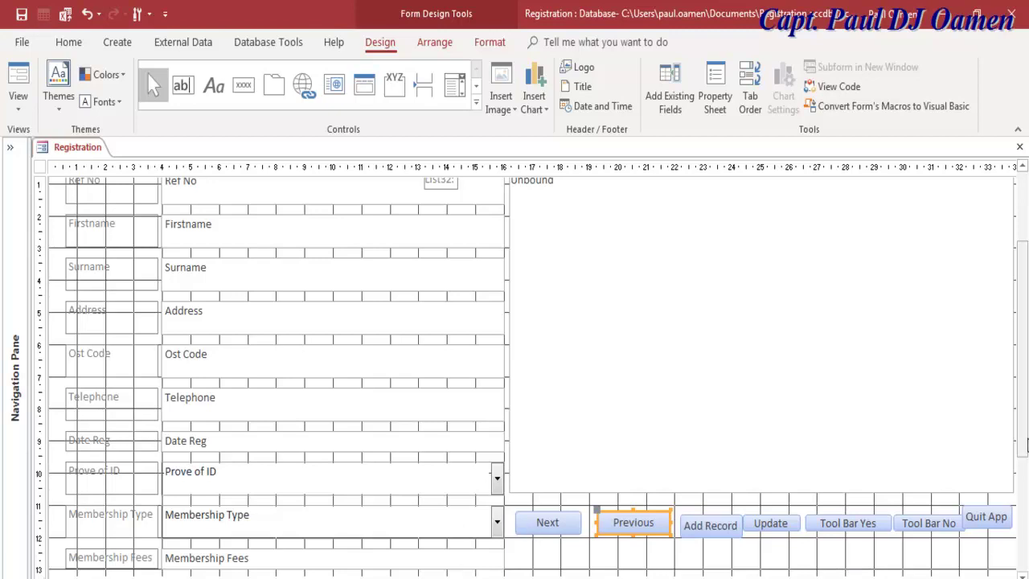
Step: Select all field text boxes, from Ref No to Membership Fees, and narrow them together
scroll(1021, 444, down, 2)
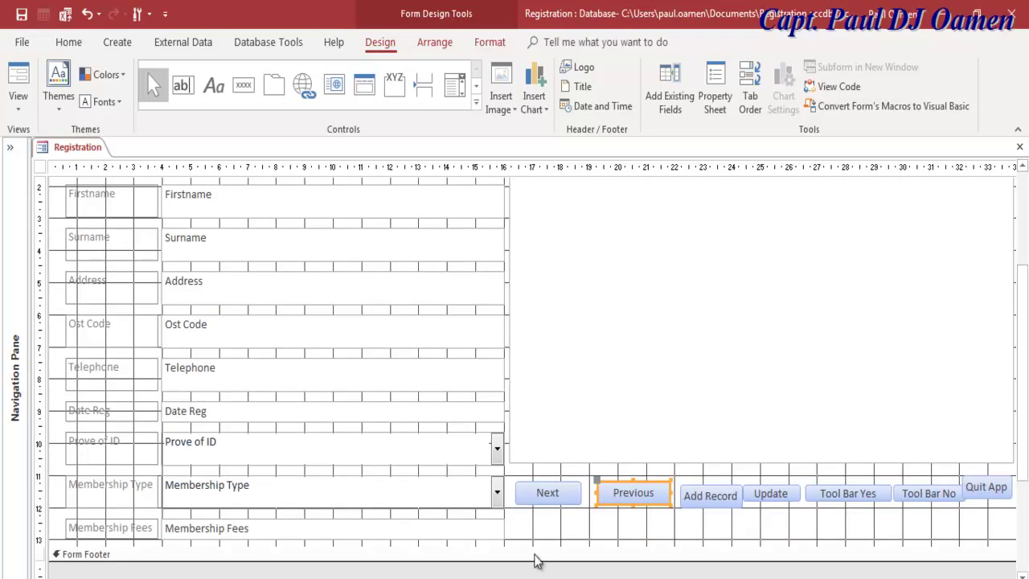
click(495, 535)
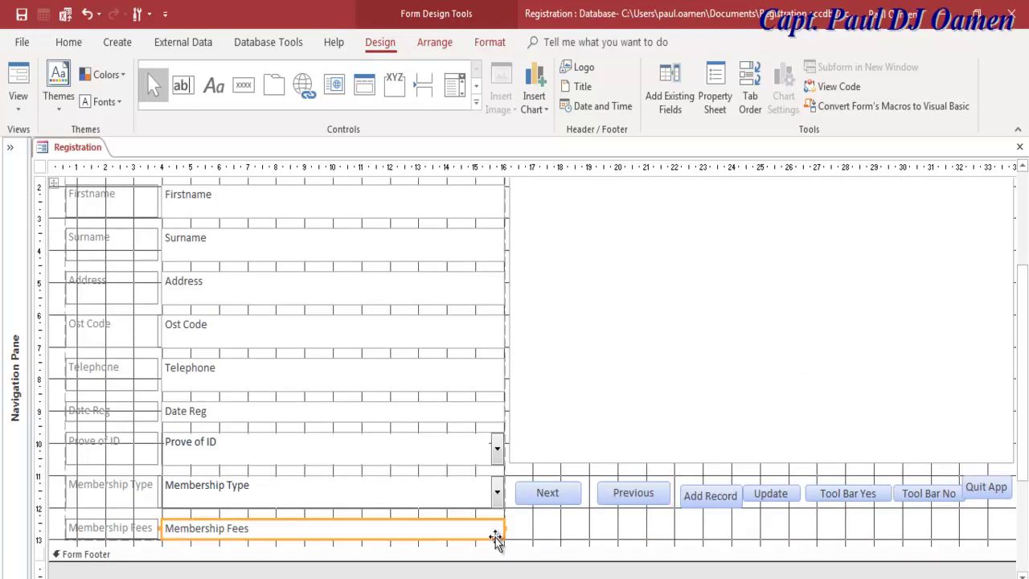
shift+click(453, 496)
shift+click(459, 452)
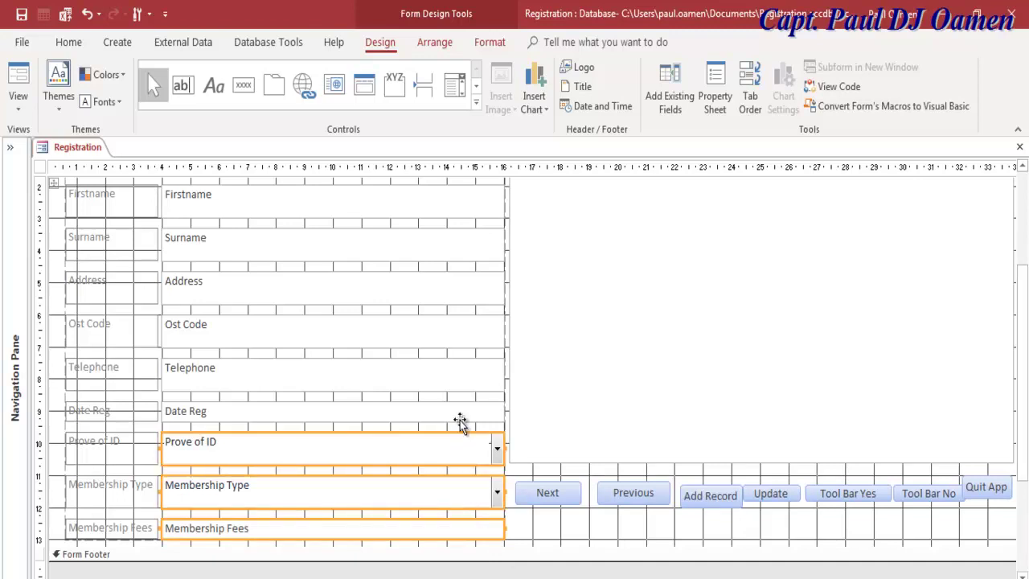
shift+click(460, 416)
shift+click(462, 384)
shift+click(454, 337)
shift+click(455, 299)
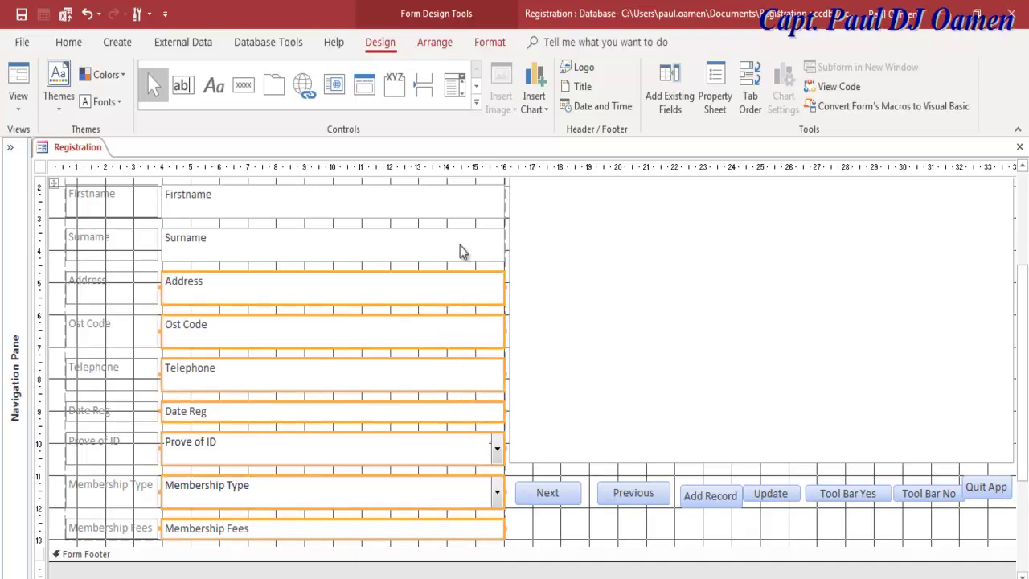
shift+click(462, 249)
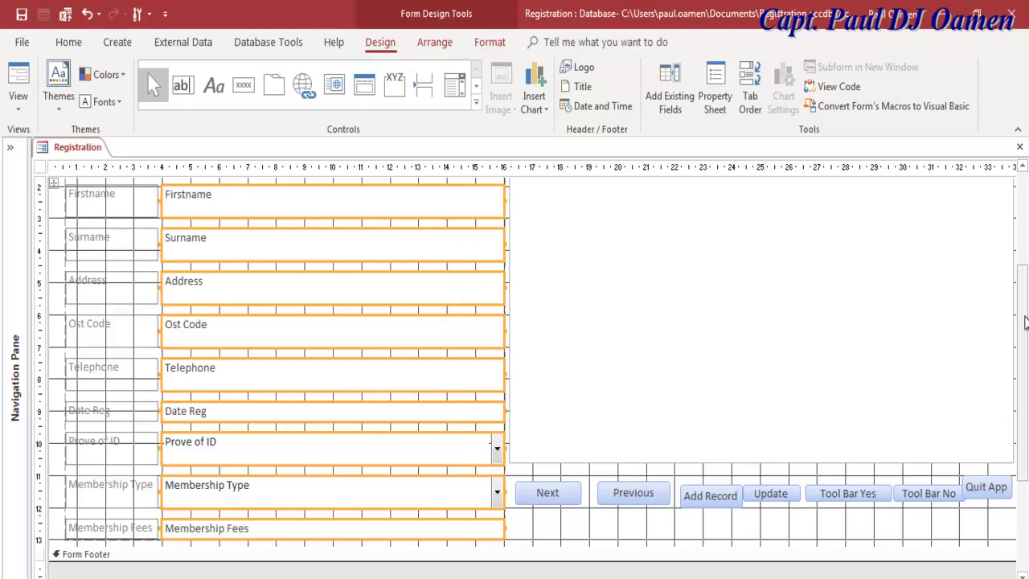
scroll(1018, 351, up, 3)
shift+click(480, 261)
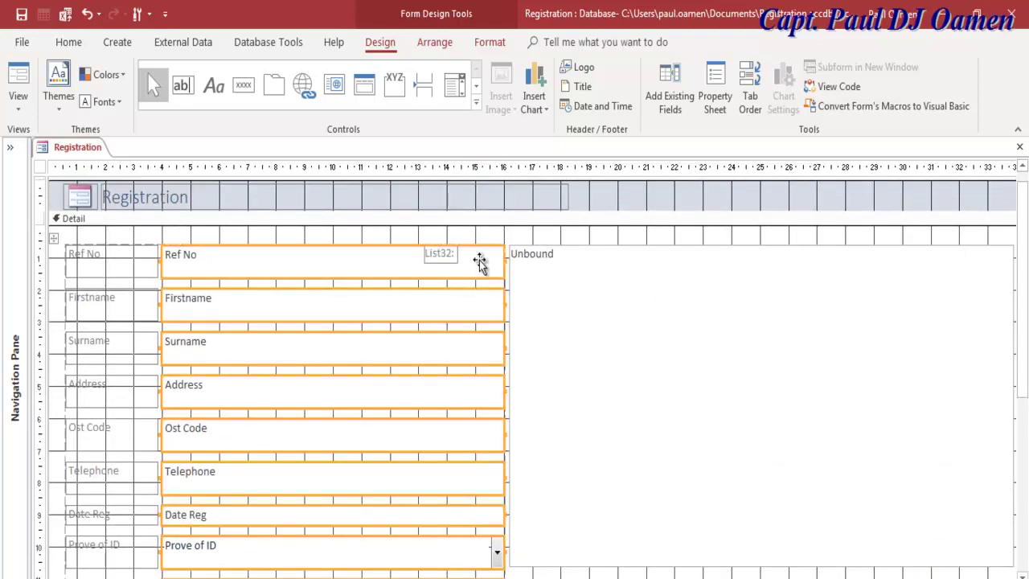
drag(506, 261, 397, 288)
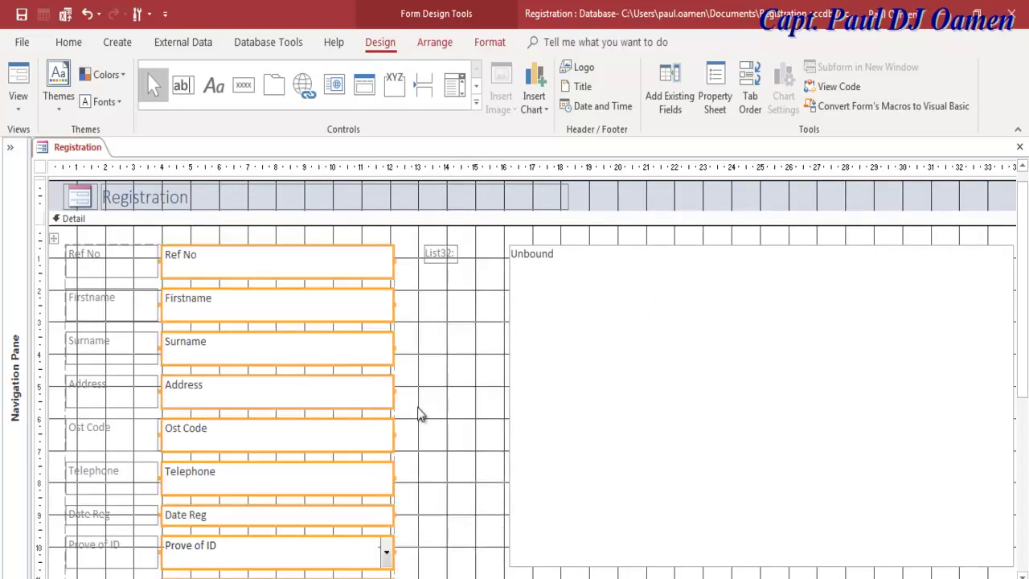
Step: Delete the List32 label attached to the list box
click(516, 389)
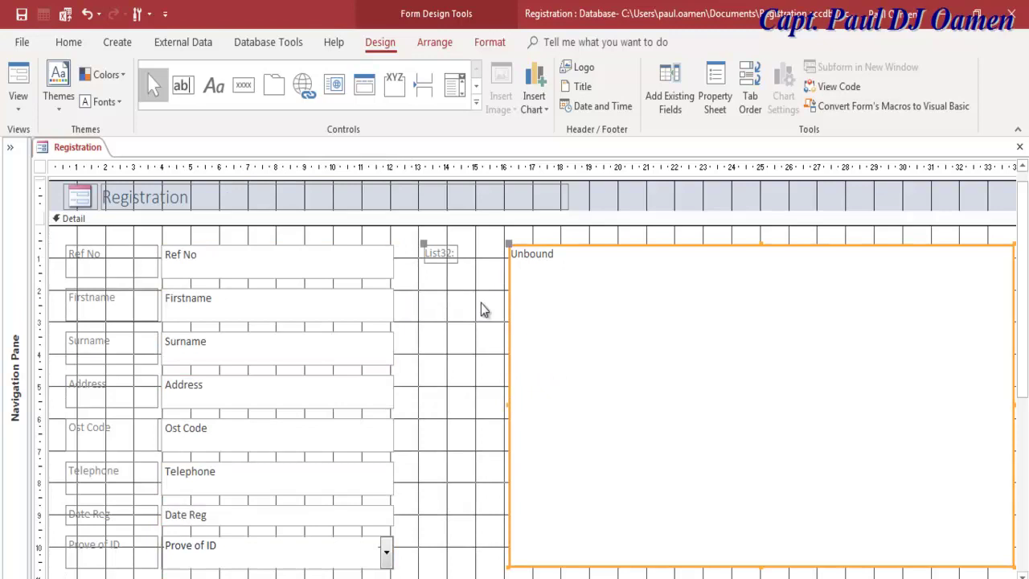
click(494, 272)
click(451, 256)
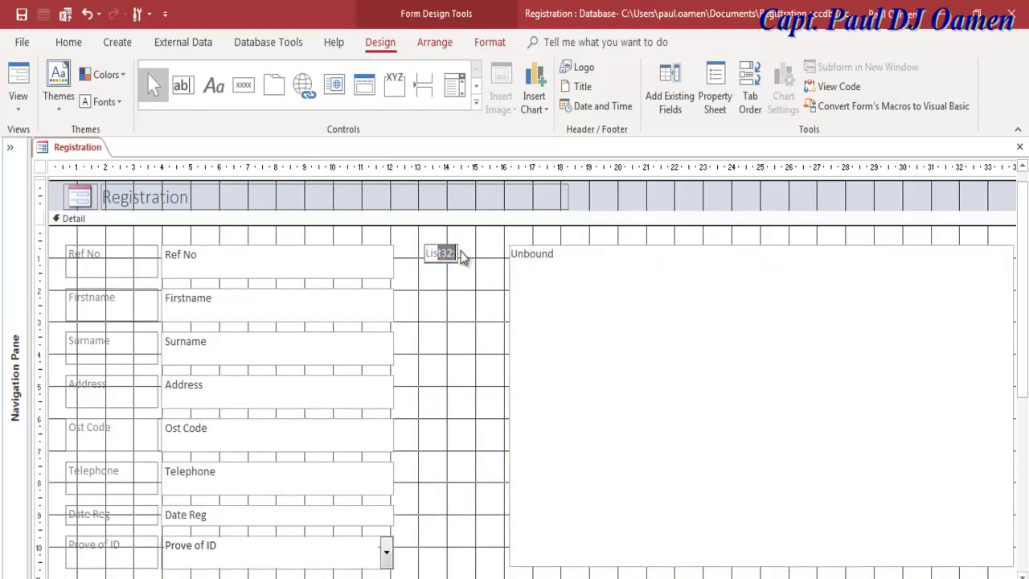
click(457, 274)
click(453, 256)
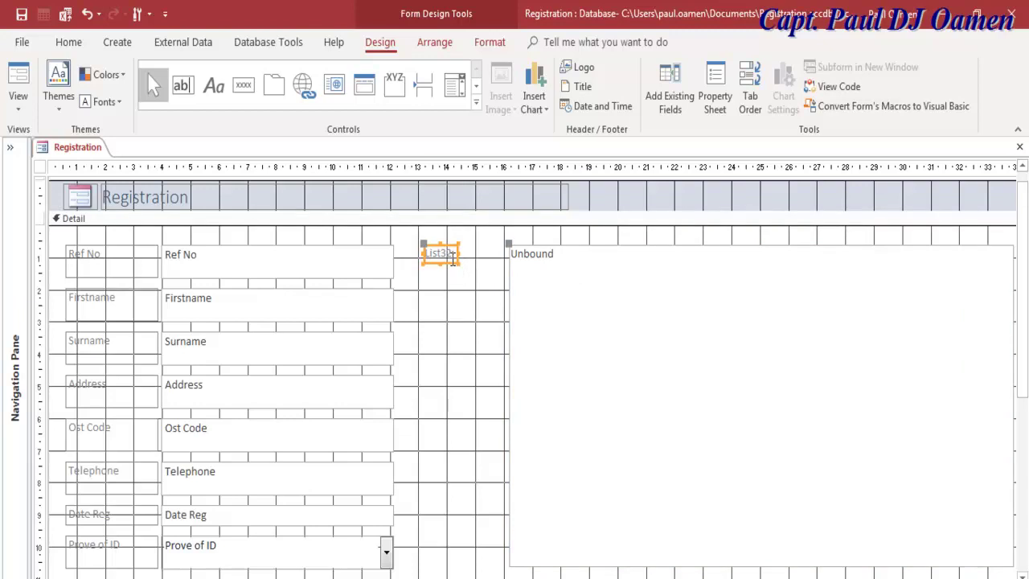
key(Delete)
Step: Stretch the list box's left edge leftwards toward the fields
click(522, 278)
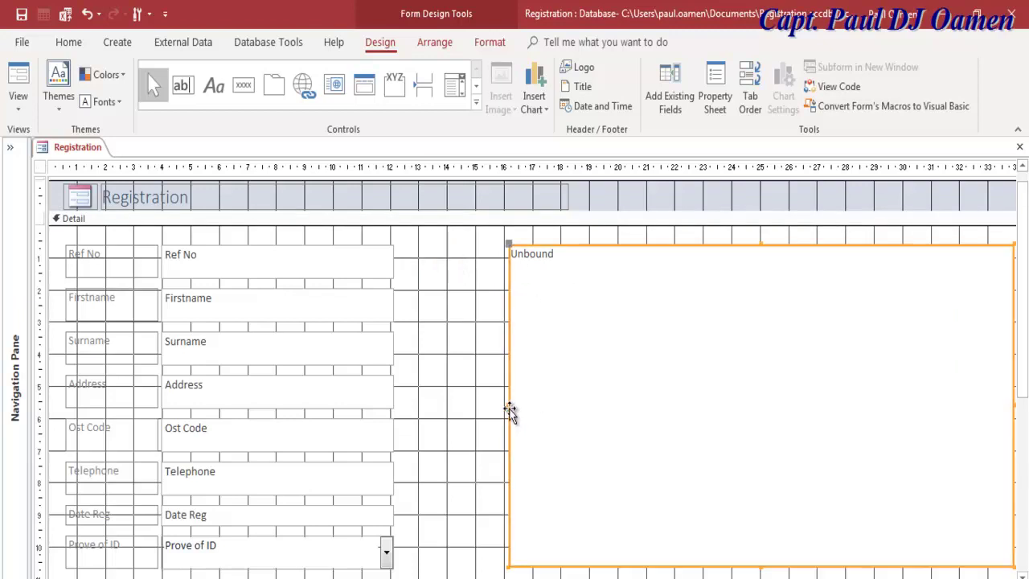
drag(507, 404, 405, 381)
click(652, 409)
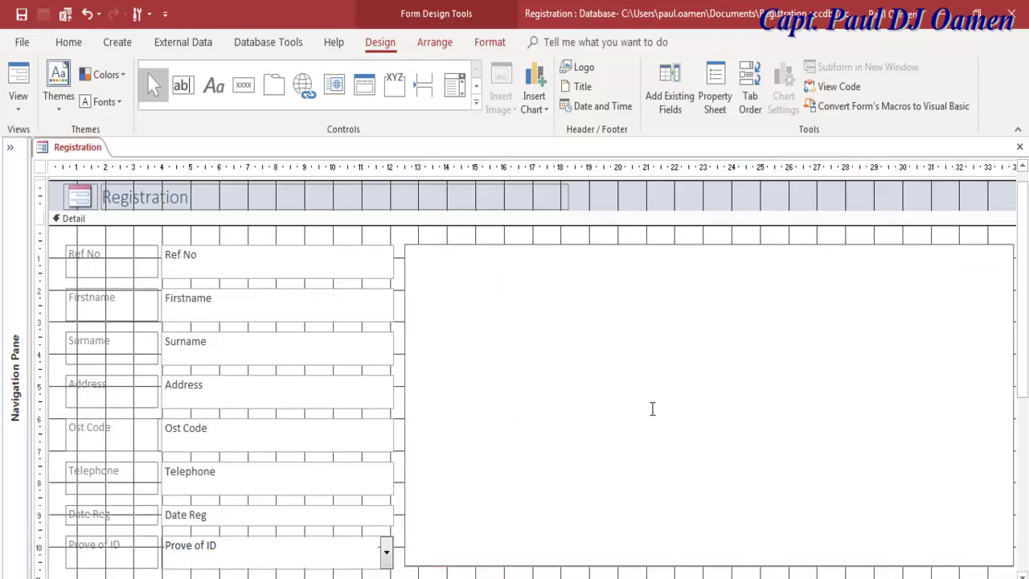
Step: Switch the Registration form to Form view and scroll through its fields and buttons
right_click(44, 149)
click(72, 265)
click(17, 84)
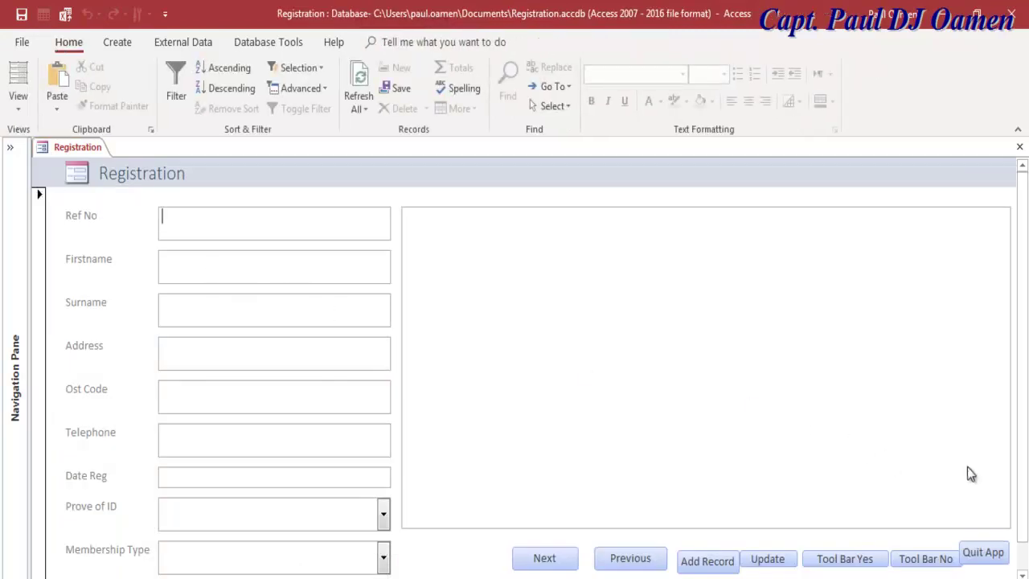
scroll(1027, 450, down, 1)
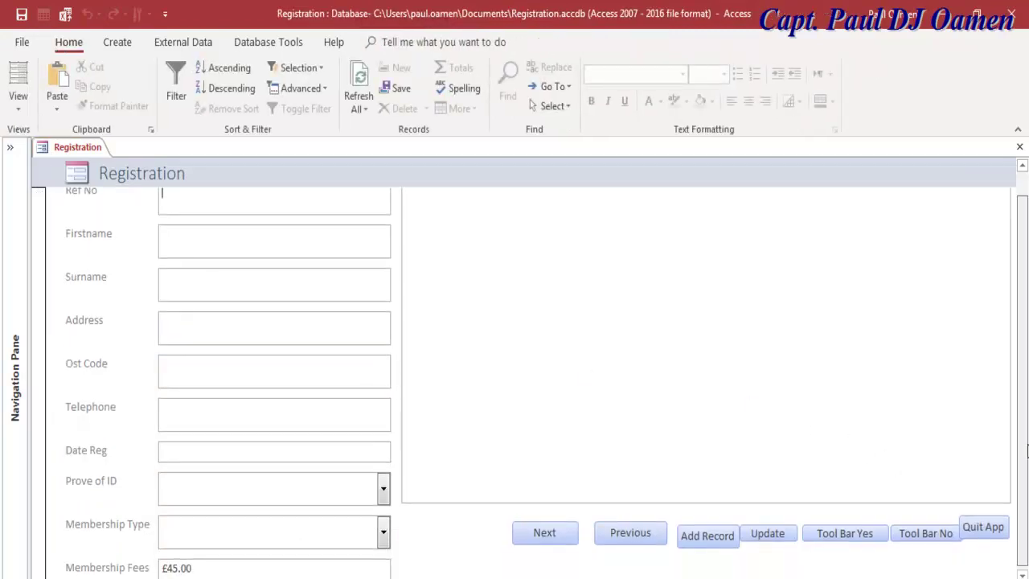
scroll(1027, 451, up, 1)
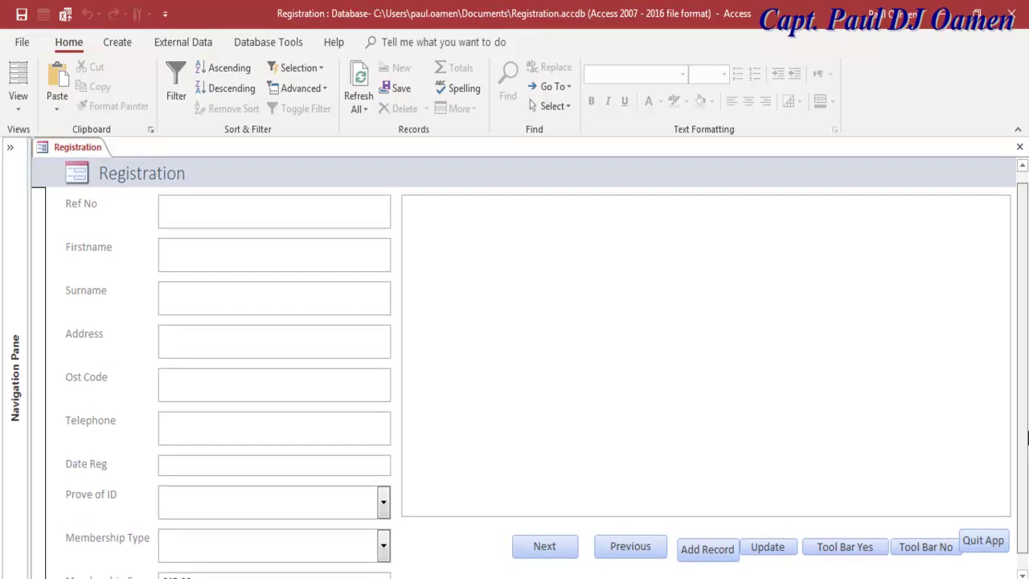
scroll(1028, 437, down, 1)
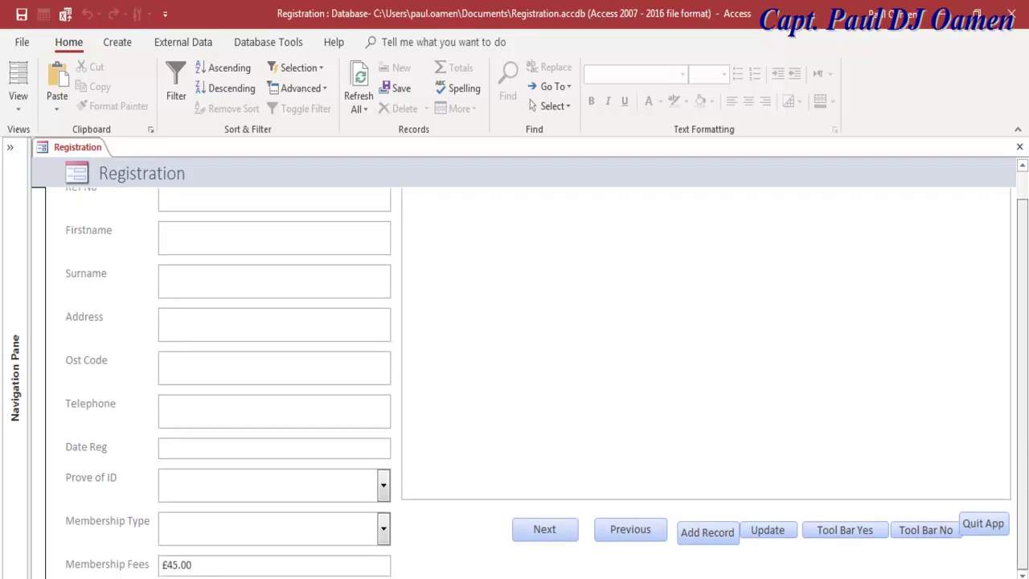
scroll(1027, 460, up, 1)
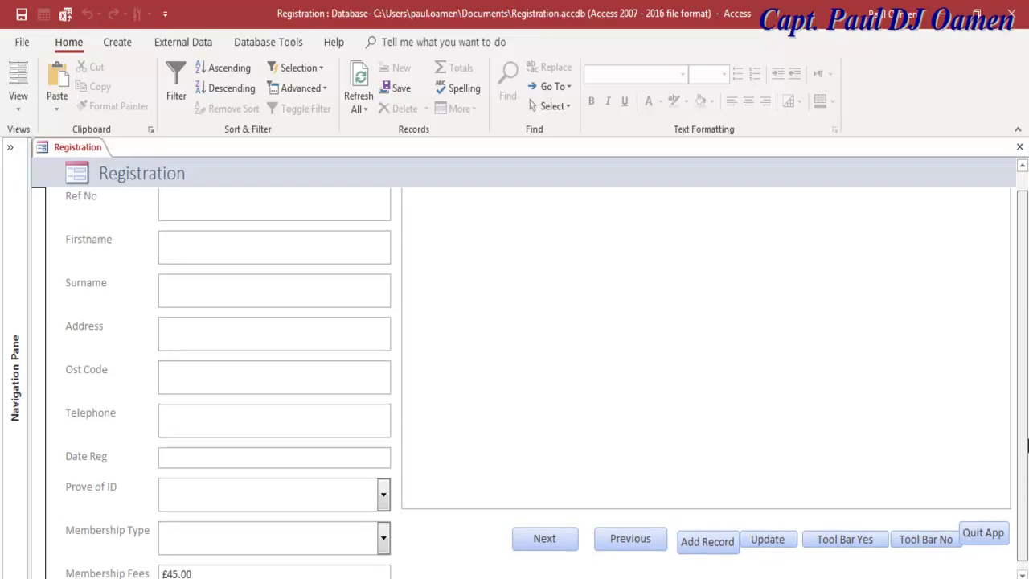